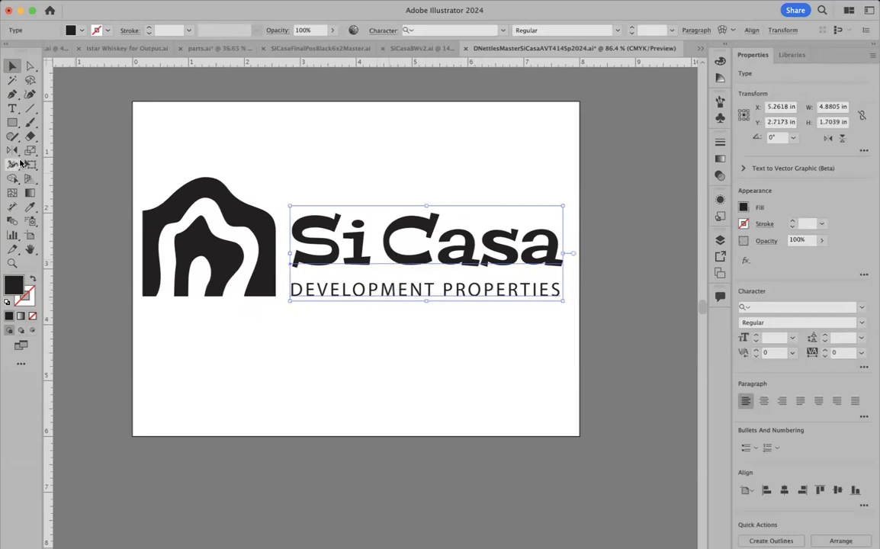
Check that both logo text lines are live type by highlighting some characters in each, and deselect the text.
{"action": "left_click", "coordinate": [12, 108]}
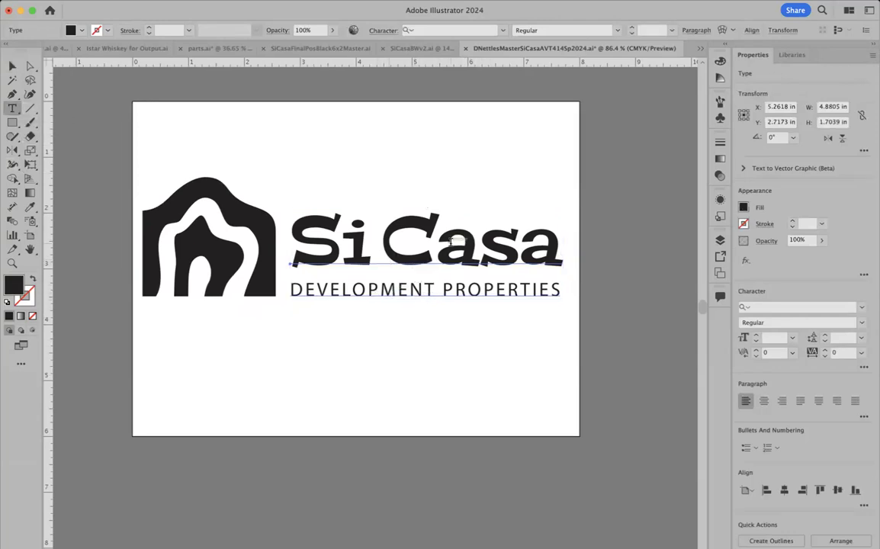
{"action": "left_click_drag", "start_coordinate": [381, 233], "coordinate": [479, 232]}
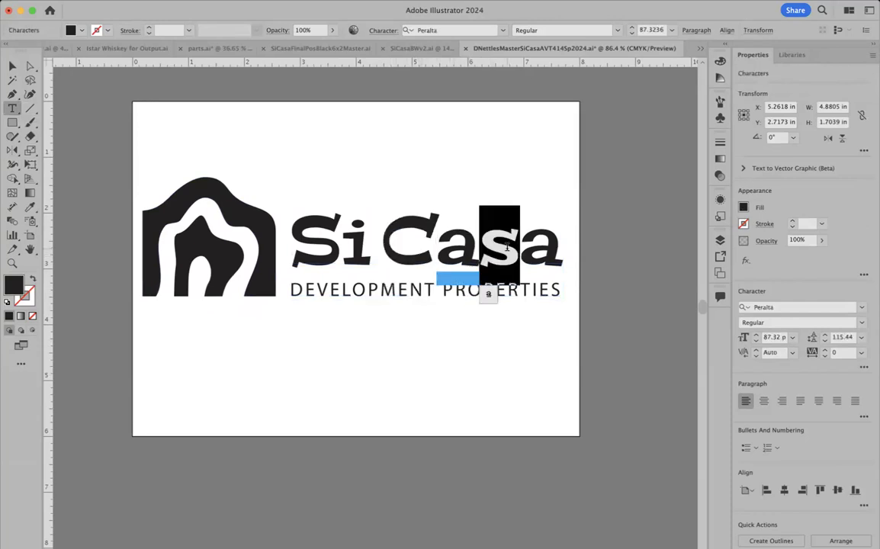
{"action": "left_click_drag", "start_coordinate": [455, 289], "coordinate": [520, 290]}
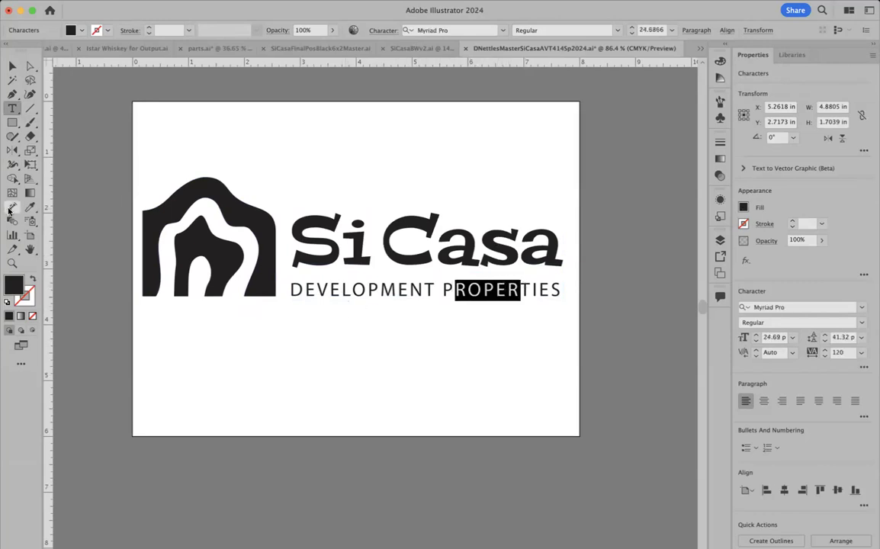
{"action": "left_click", "coordinate": [10, 66]}
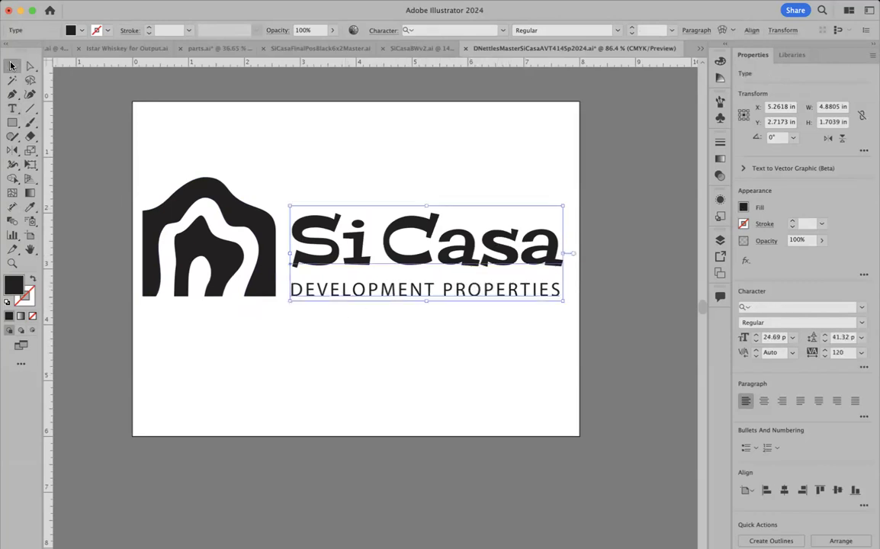
{"action": "left_click", "coordinate": [96, 99]}
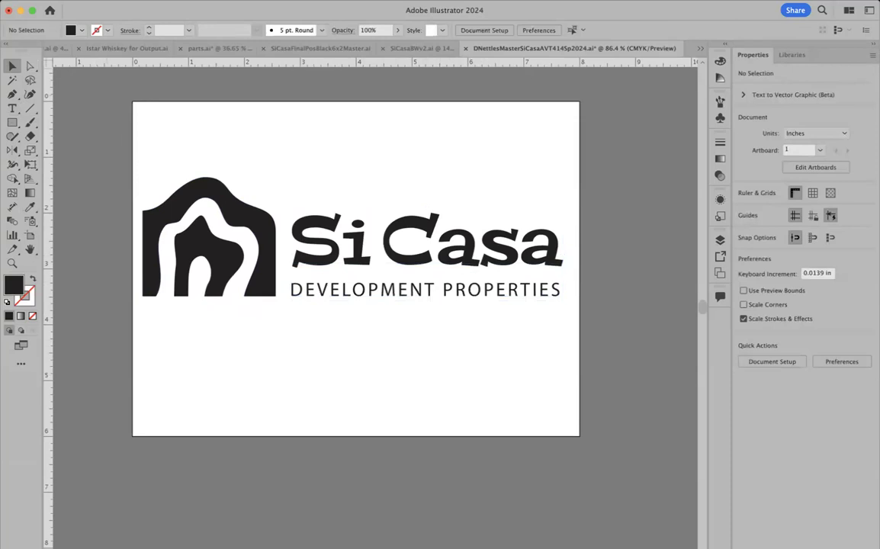
Save the document as an Illustrator file with "Master" changed to "MASTER" in its name, replacing the existing file in SiCasaLogos.
{"action": "left_click", "coordinate": [90, 1]}
{"action": "left_click", "coordinate": [102, 125]}
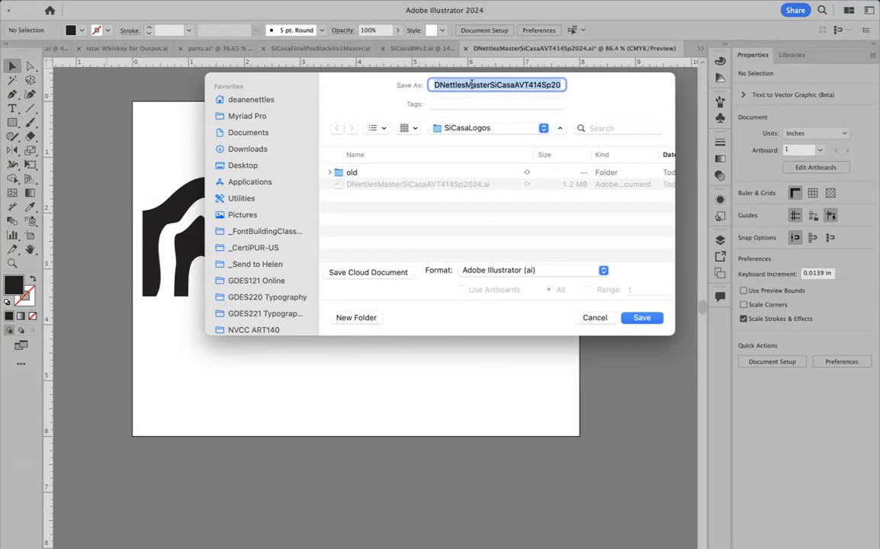
{"action": "left_click_drag", "start_coordinate": [464, 86], "coordinate": [488, 85]}
{"action": "type", "text": "MASTER"}
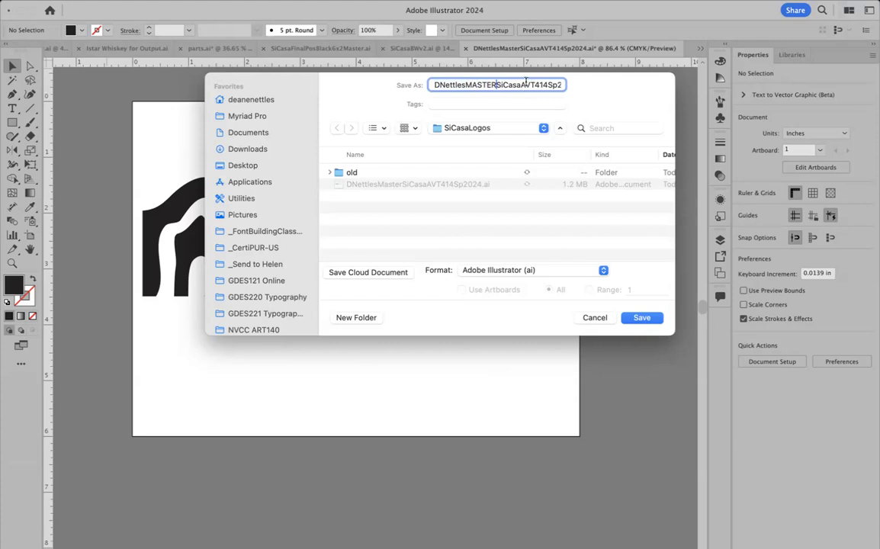
{"action": "key", "text": "Right"}
{"action": "key", "text": "Right"}
{"action": "key", "text": "Right"}
{"action": "key", "text": "Right"}
{"action": "key", "text": "Right"}
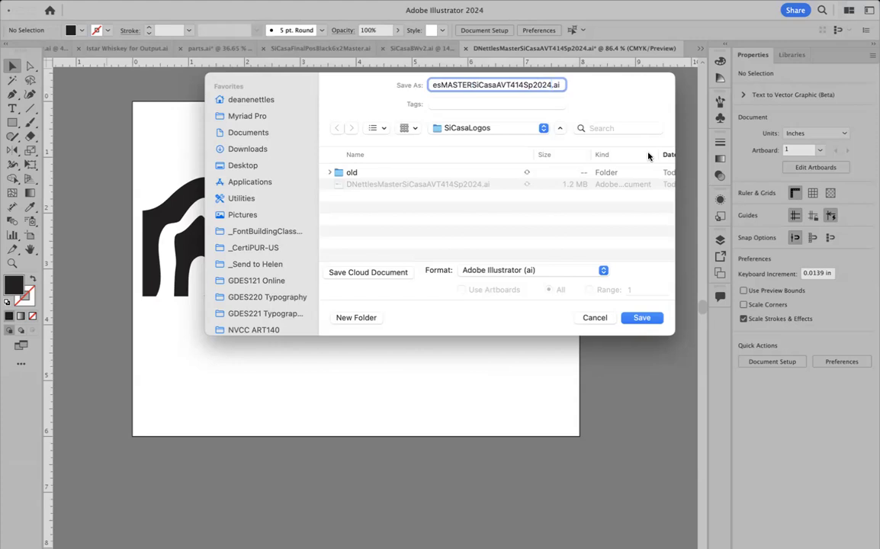
{"action": "left_click", "coordinate": [641, 318]}
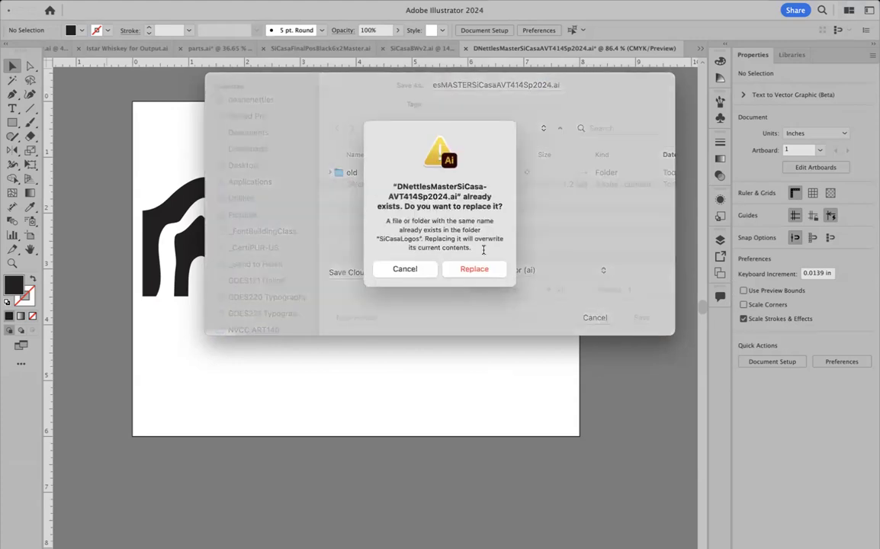
{"action": "left_click", "coordinate": [475, 269]}
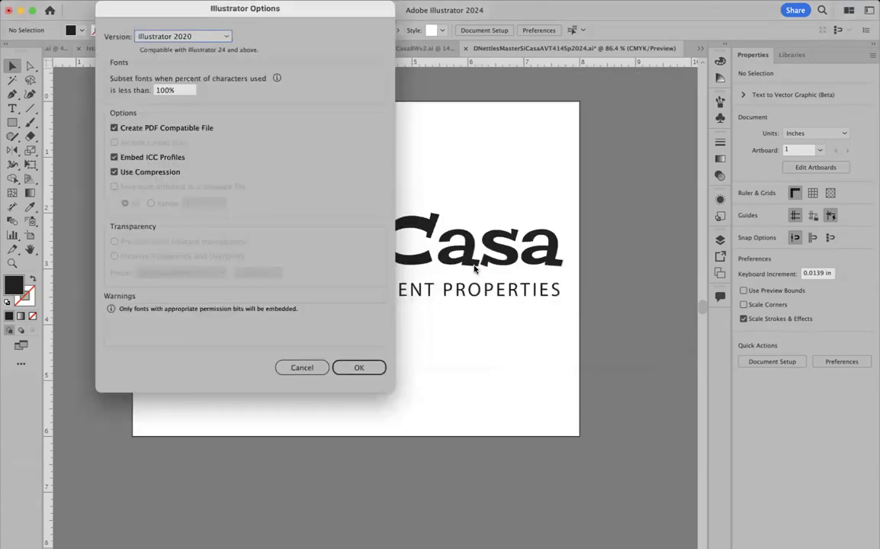
{"action": "left_click", "coordinate": [369, 372]}
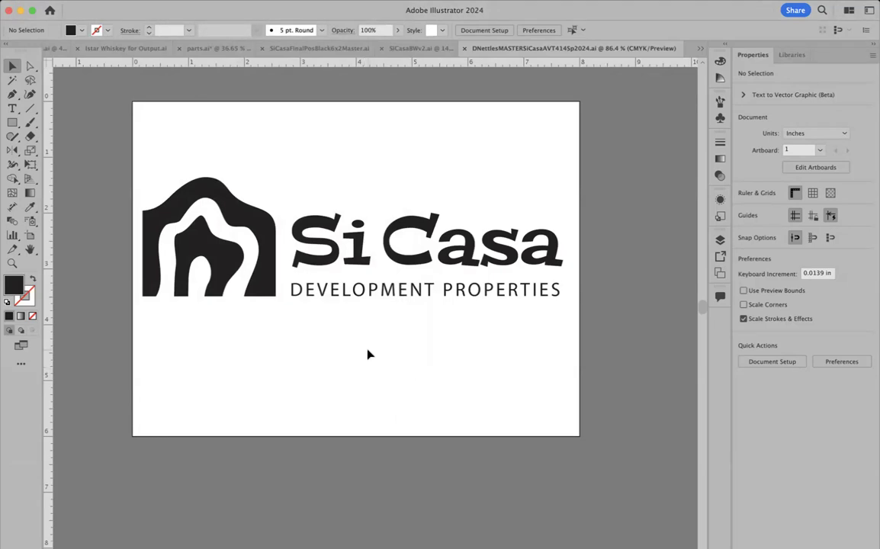
Resize the artboard to 6 in wide by 4 in high.
{"action": "left_click", "coordinate": [31, 238]}
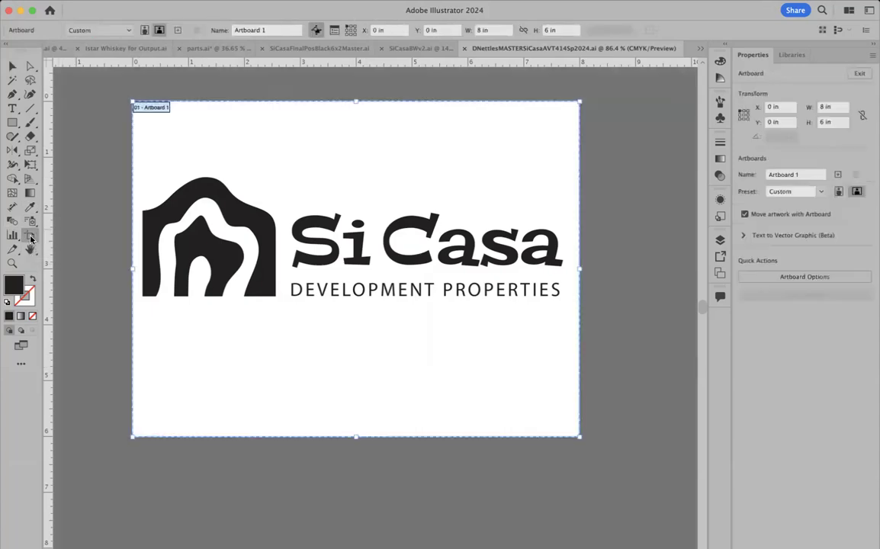
{"action": "left_click", "coordinate": [823, 109]}
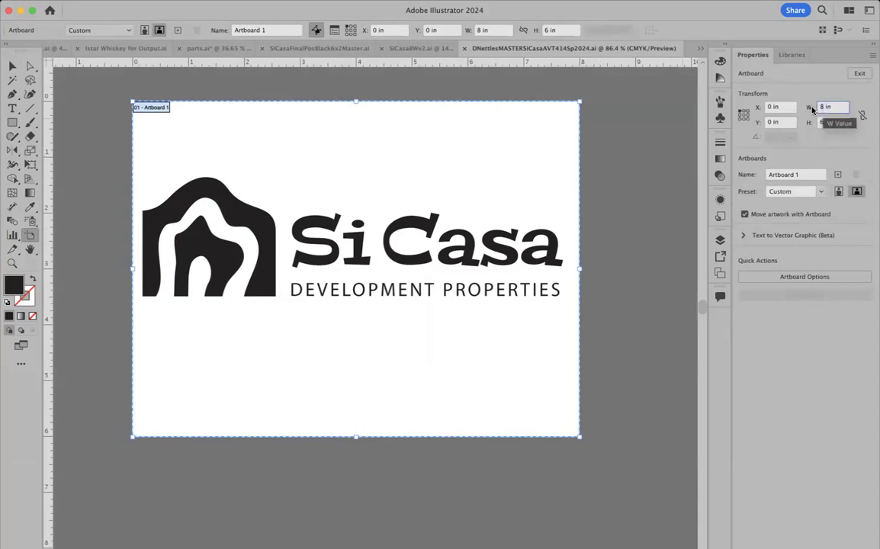
{"action": "type", "text": "6 in"}
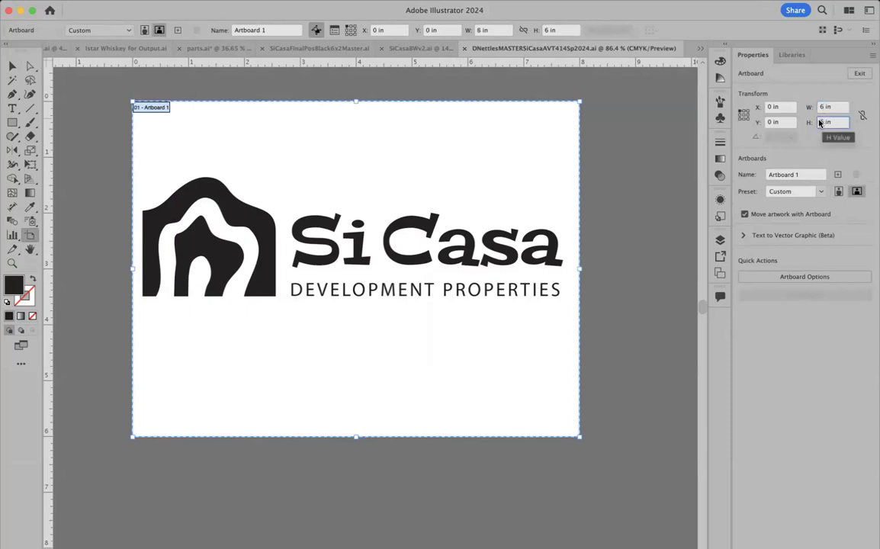
{"action": "left_click", "coordinate": [822, 122]}
{"action": "type", "text": "4"}
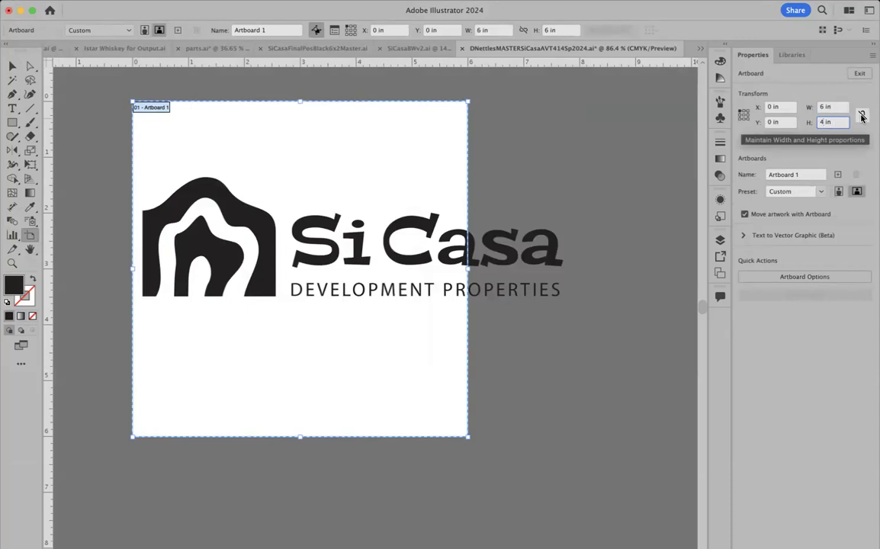
{"action": "left_click", "coordinate": [833, 106]}
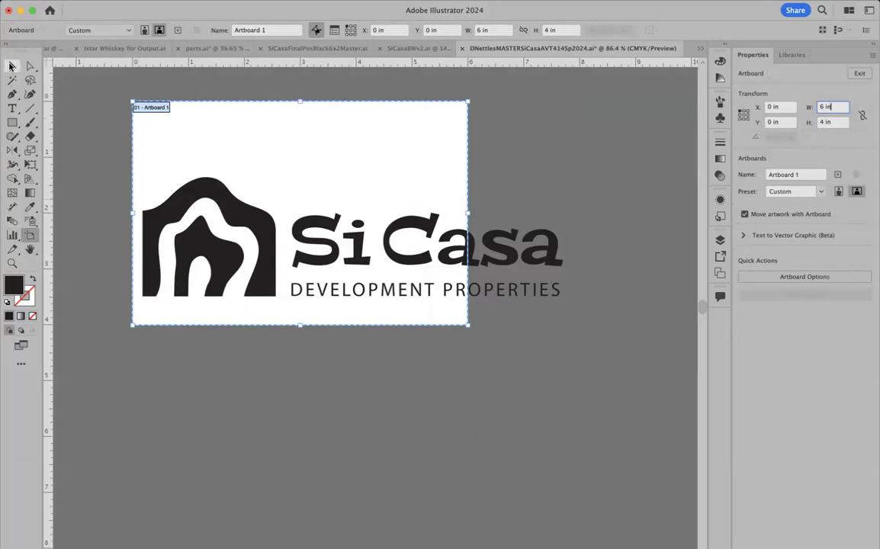
{"action": "left_click", "coordinate": [11, 67]}
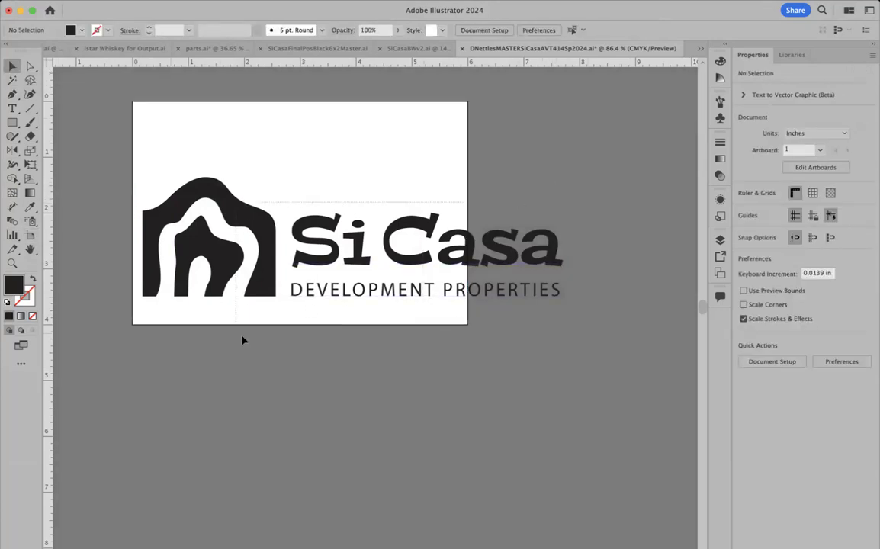
Scale the whole logo proportionally to about 5.67 in wide and move it to the upper part of the artboard.
{"action": "key", "text": "super+a"}
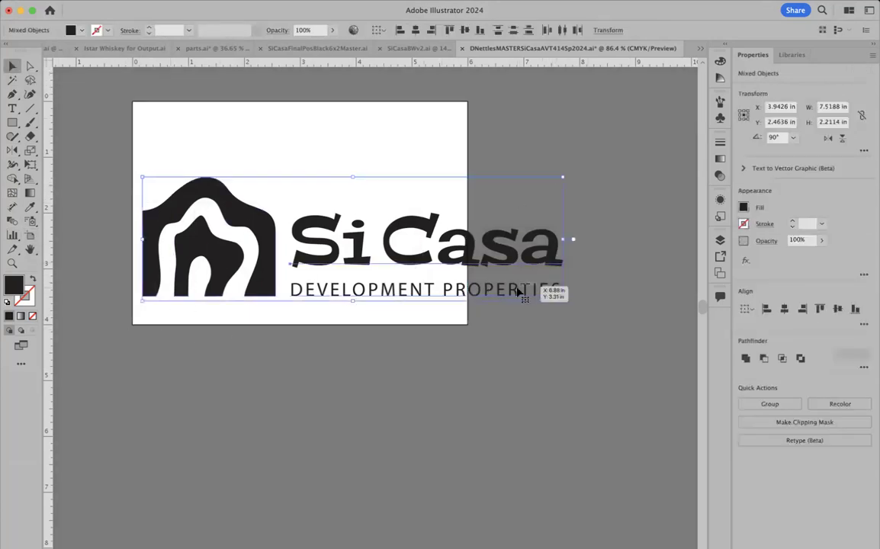
{"action": "left_click_drag", "start_coordinate": [563, 303], "coordinate": [499, 273]}
{"action": "left_click_drag", "start_coordinate": [347, 215], "coordinate": [341, 152]}
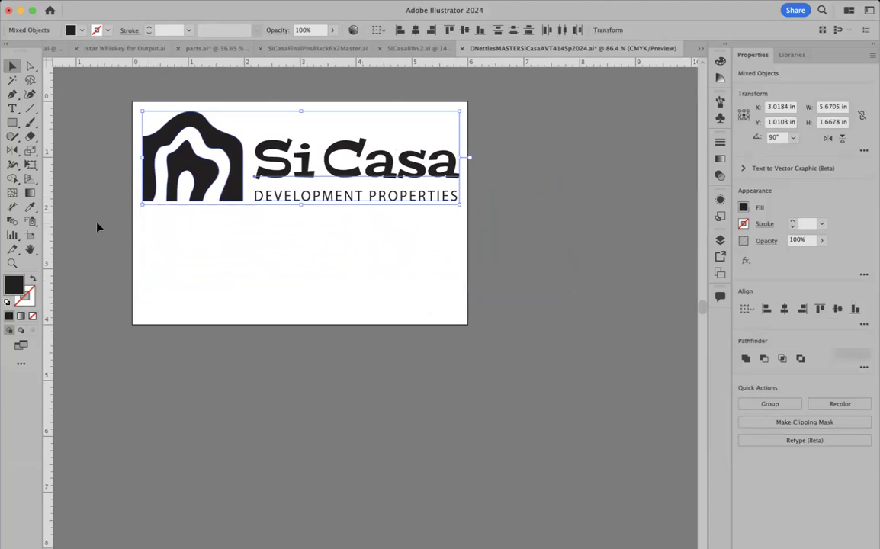
Shorten the artboard from its lower edge to about 2.07 in high, leaving a narrow margin below the logo.
{"action": "left_click", "coordinate": [31, 241]}
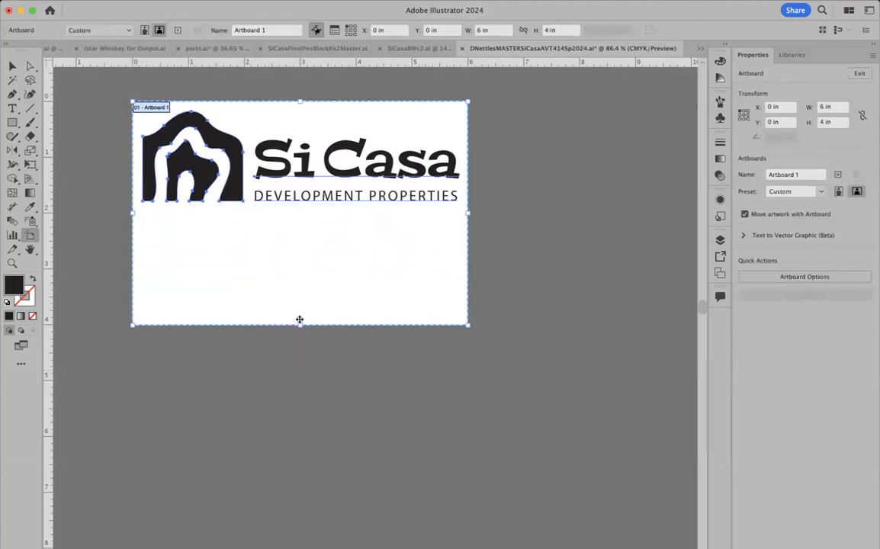
{"action": "left_click_drag", "start_coordinate": [301, 326], "coordinate": [303, 219]}
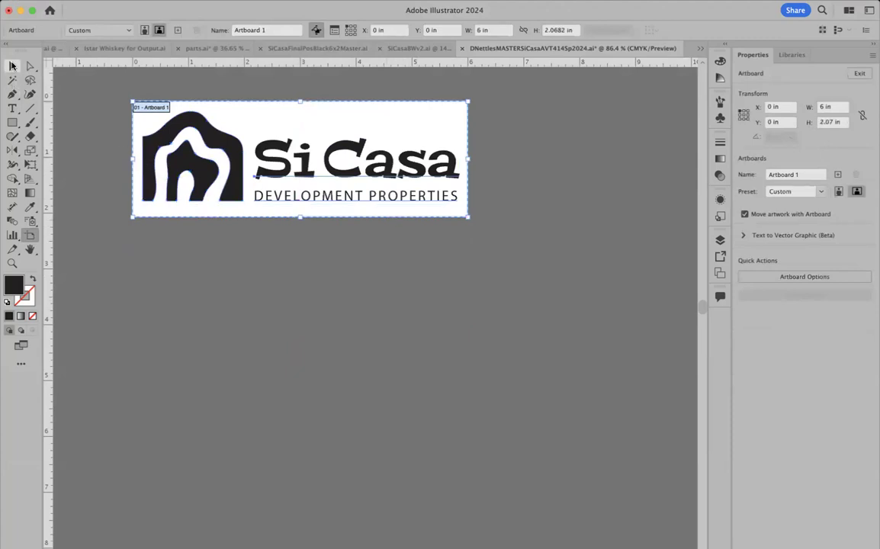
{"action": "left_click", "coordinate": [12, 66]}
{"action": "left_click", "coordinate": [105, 101]}
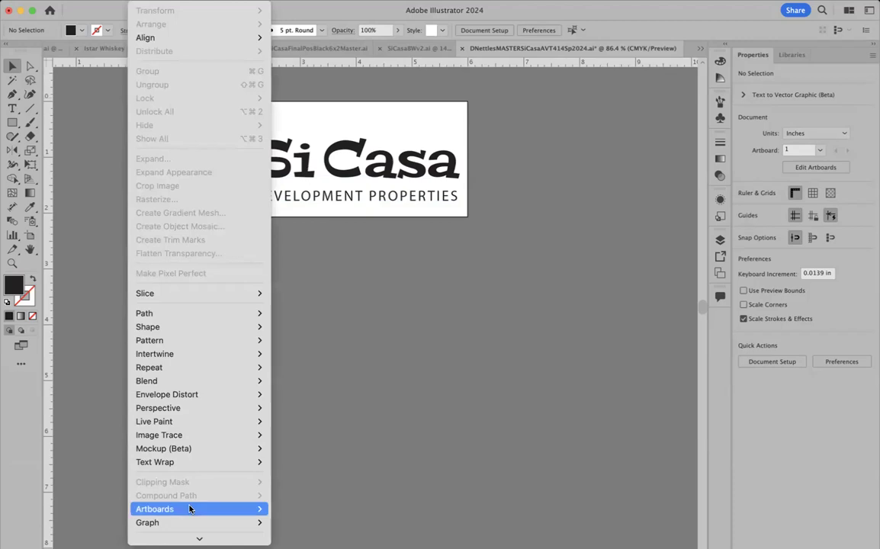
Try fitting the artboard to the artwork bounds and undo it.
{"action": "mouse_move", "coordinate": [187, 508]}
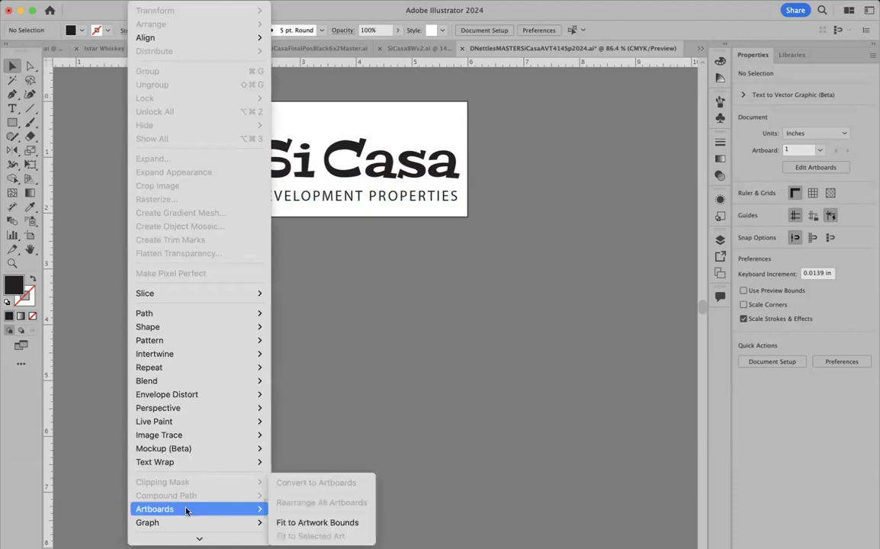
{"action": "left_click", "coordinate": [295, 525]}
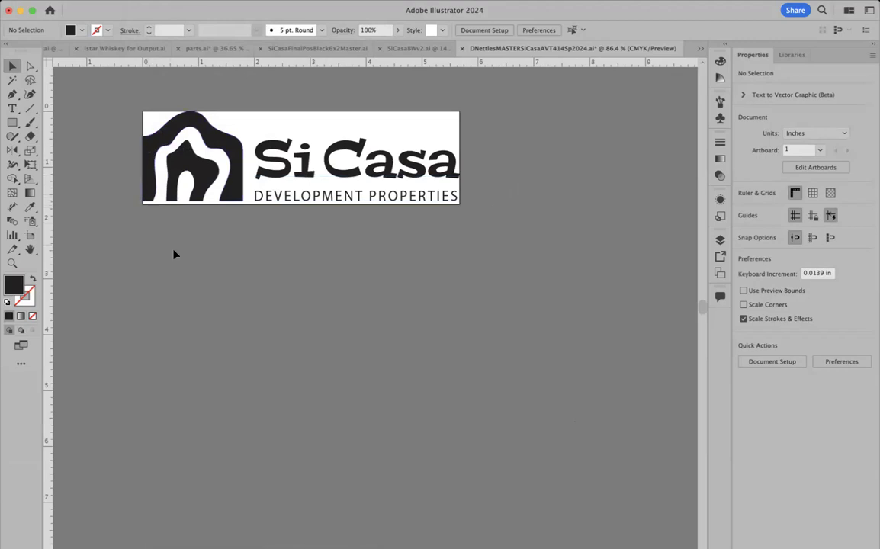
{"action": "key", "text": "super+z"}
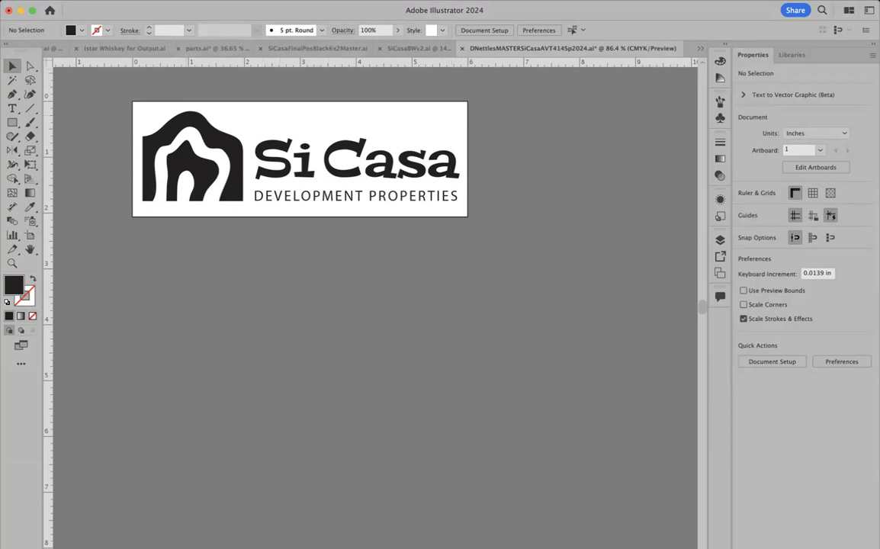
Save the document and expand the logo's two text lines into vector outlines.
{"action": "left_click", "coordinate": [100, 113]}
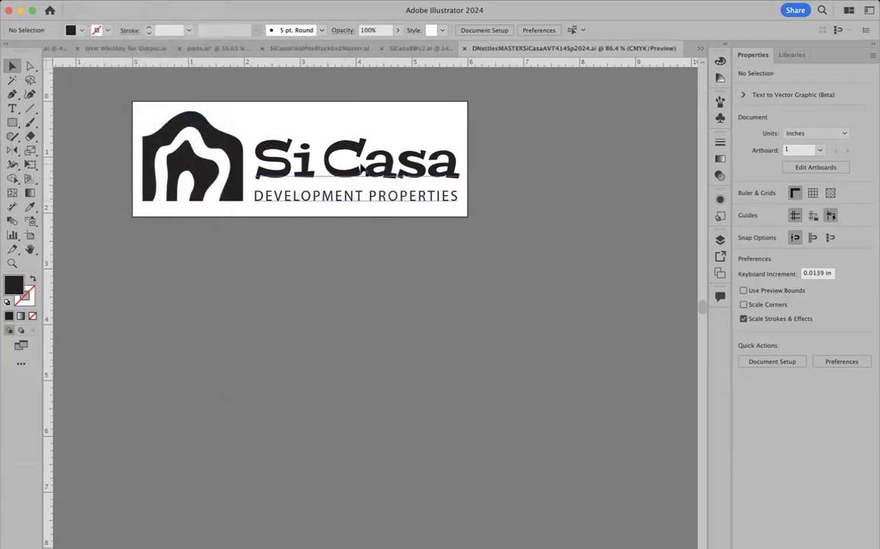
{"action": "left_click_drag", "start_coordinate": [272, 92], "coordinate": [450, 219]}
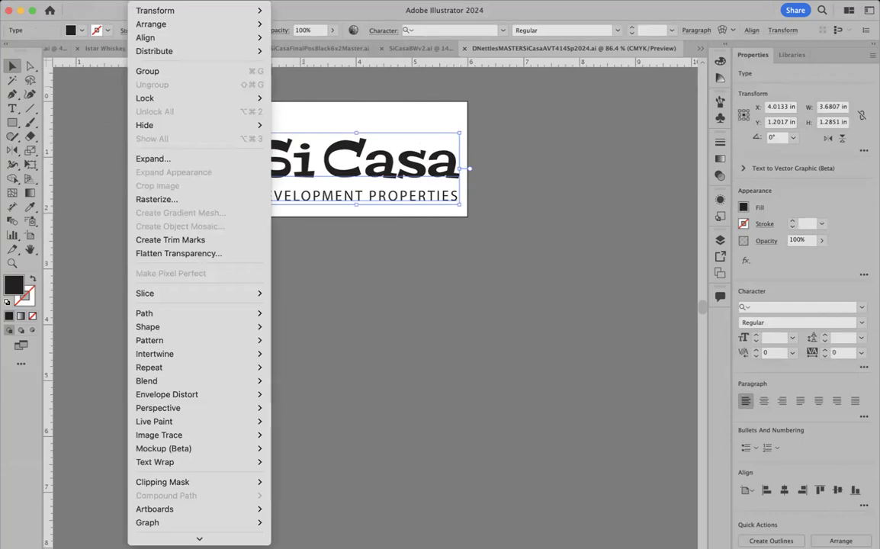
{"action": "left_click", "coordinate": [170, 160]}
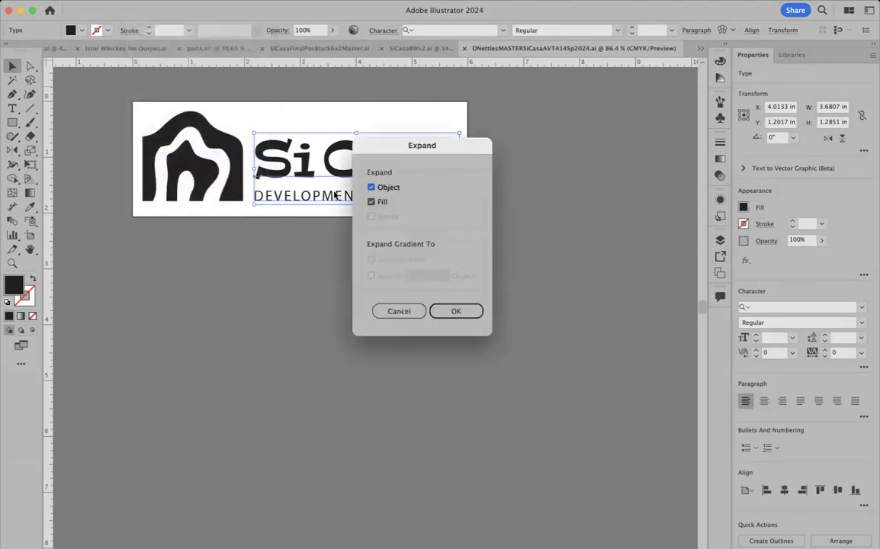
{"action": "left_click", "coordinate": [371, 202]}
{"action": "left_click", "coordinate": [456, 311]}
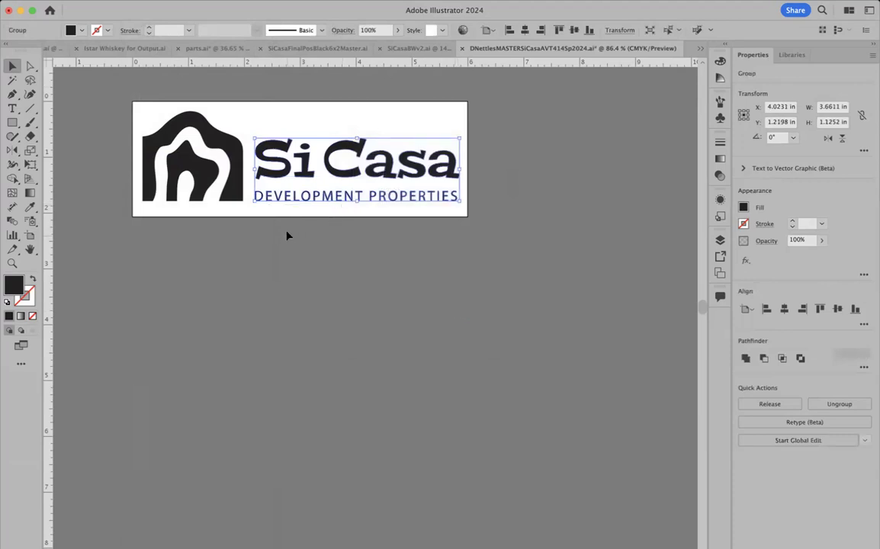
Examine the expanded lettering's anchor points and test it for editability with the Type tool, undoing the stray text area.
{"action": "key", "text": "super+space"}
{"action": "left_click_drag", "start_coordinate": [235, 124], "coordinate": [395, 199]}
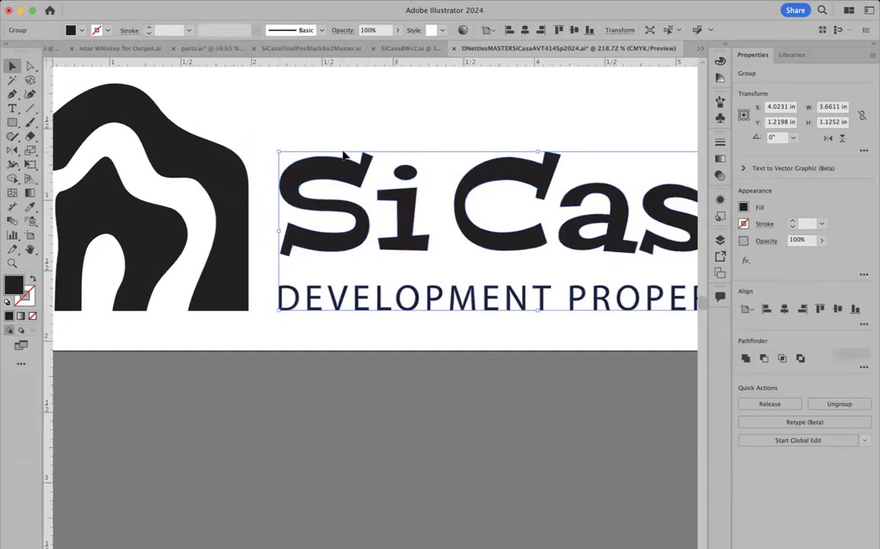
{"action": "left_click", "coordinate": [29, 67]}
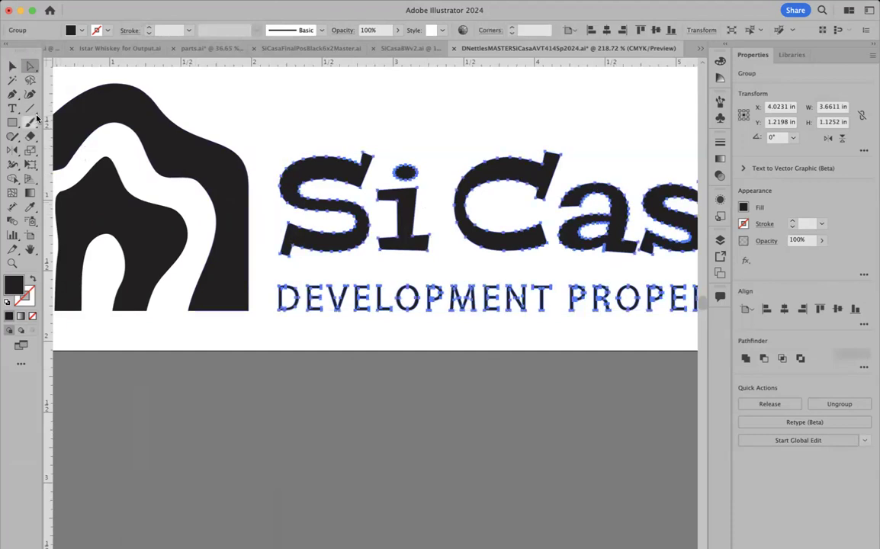
{"action": "left_click", "coordinate": [12, 109]}
{"action": "left_click_drag", "start_coordinate": [414, 190], "coordinate": [374, 204]}
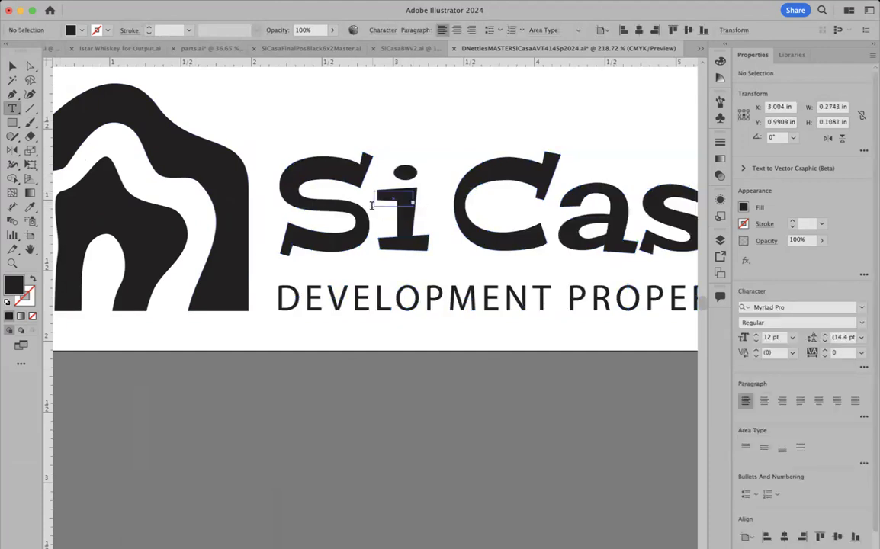
{"action": "key", "text": "super+z"}
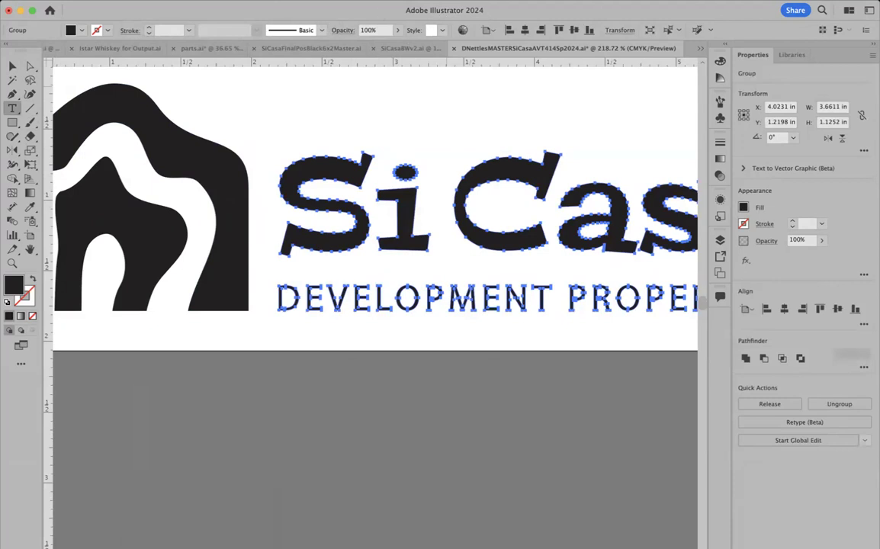
Try the Smooth command on the outlined lettering, leave the smoothing at 0%, and return to the Selection tool.
{"action": "left_click", "coordinate": [119, 1]}
{"action": "mouse_move", "coordinate": [141, 2]}
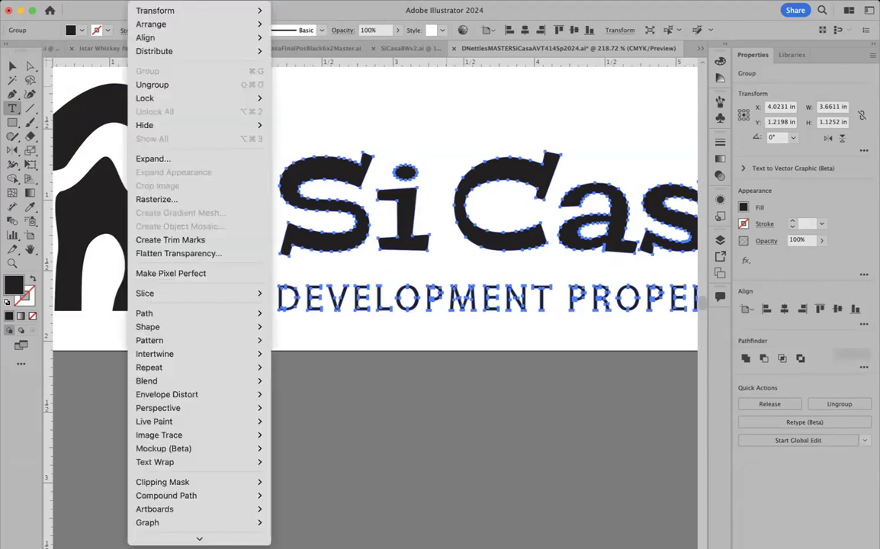
{"action": "mouse_move", "coordinate": [205, 316]}
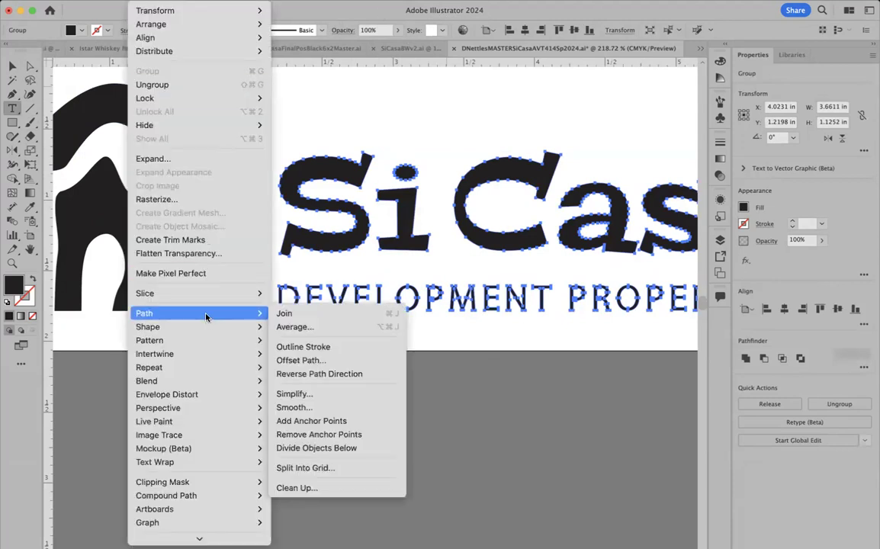
{"action": "left_click", "coordinate": [311, 408]}
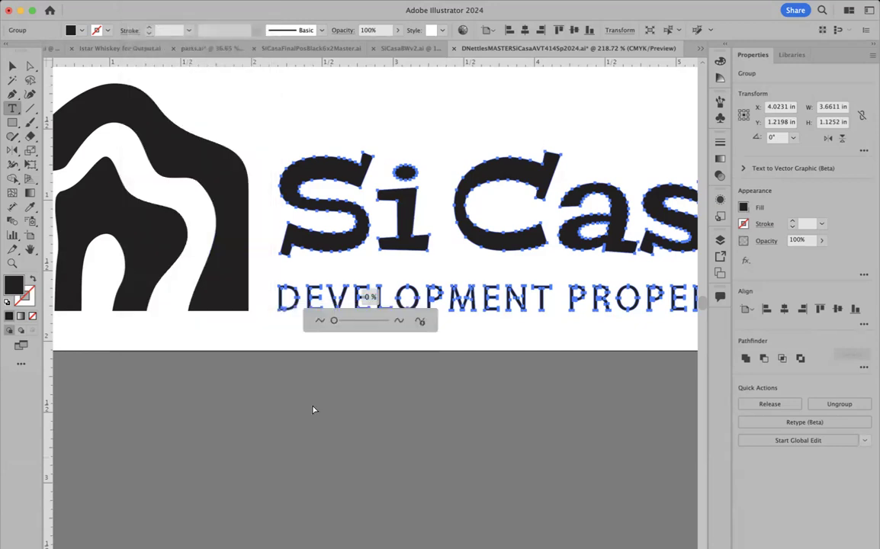
{"action": "mouse_move", "coordinate": [334, 321]}
{"action": "left_mouse_down"}
{"action": "mouse_move", "coordinate": [346, 323]}
{"action": "mouse_move", "coordinate": [319, 322]}
{"action": "left_mouse_up"}
{"action": "left_click", "coordinate": [12, 66]}
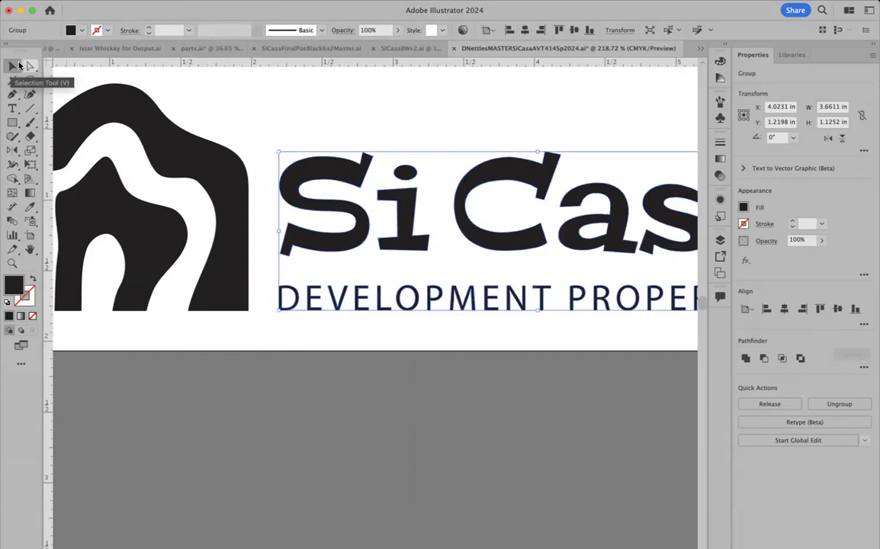
Try removing the outlined lettering's anchor points with Remove Anchor Points and undo it.
{"action": "left_click", "coordinate": [144, 2]}
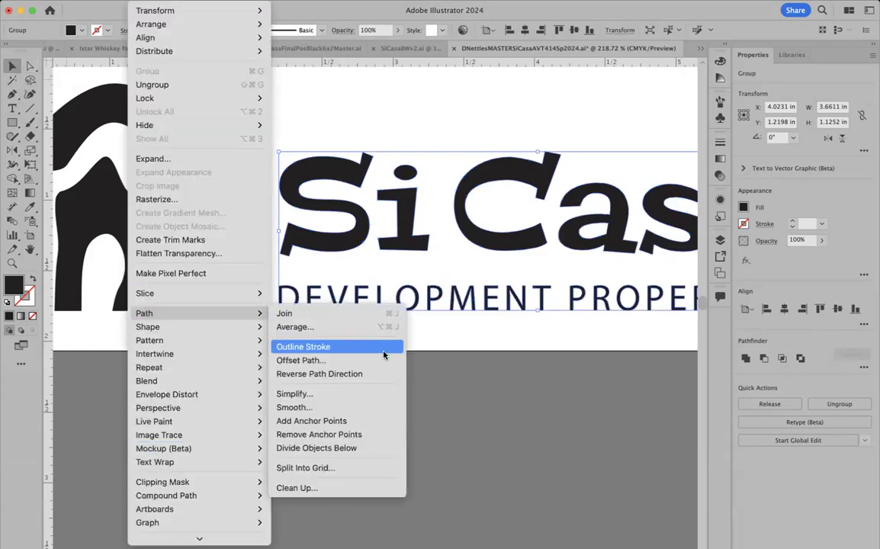
{"action": "left_click", "coordinate": [355, 435]}
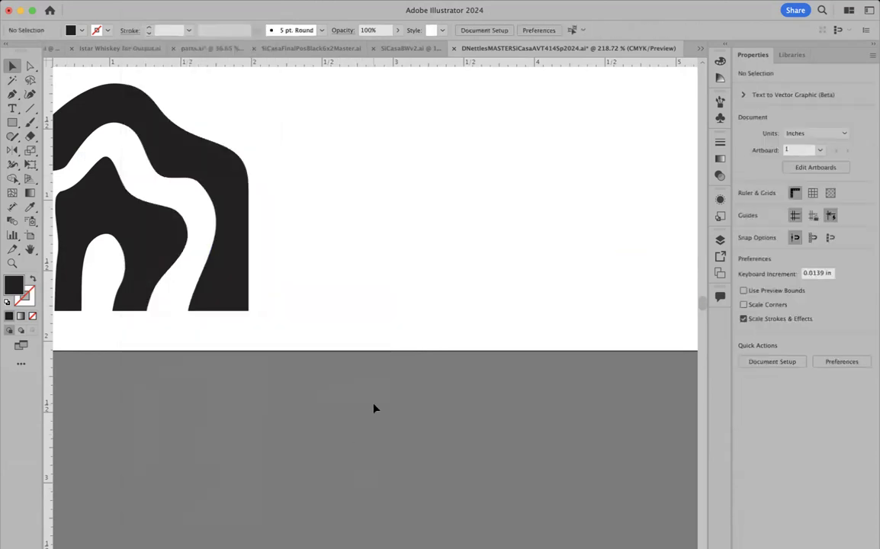
{"action": "key", "text": "super+z"}
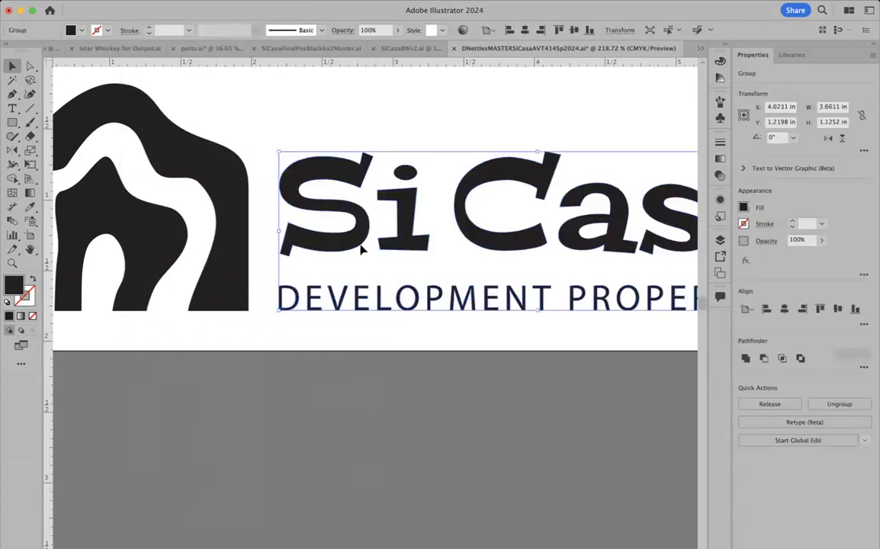
Review the Clean Up options for stray points, unpainted objects and empty text paths, and cancel without applying them.
{"action": "left_click", "coordinate": [140, 3]}
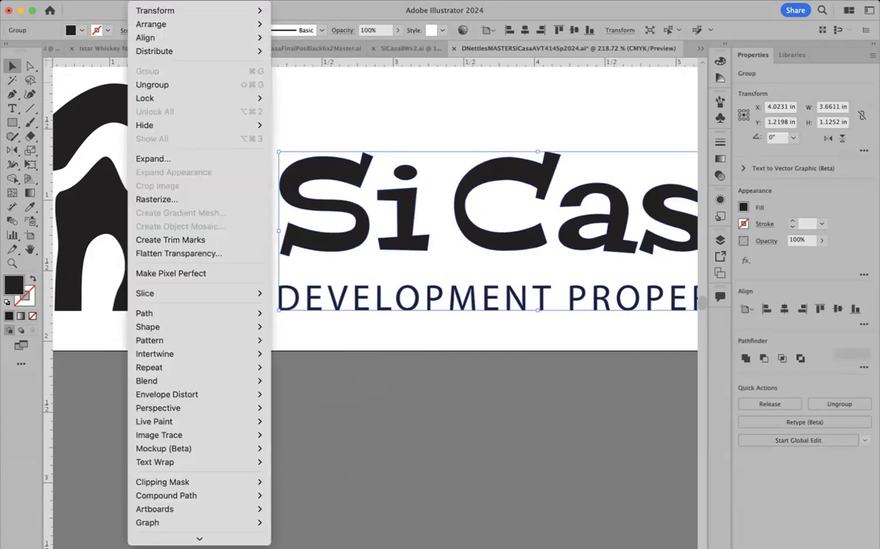
{"action": "mouse_move", "coordinate": [234, 314]}
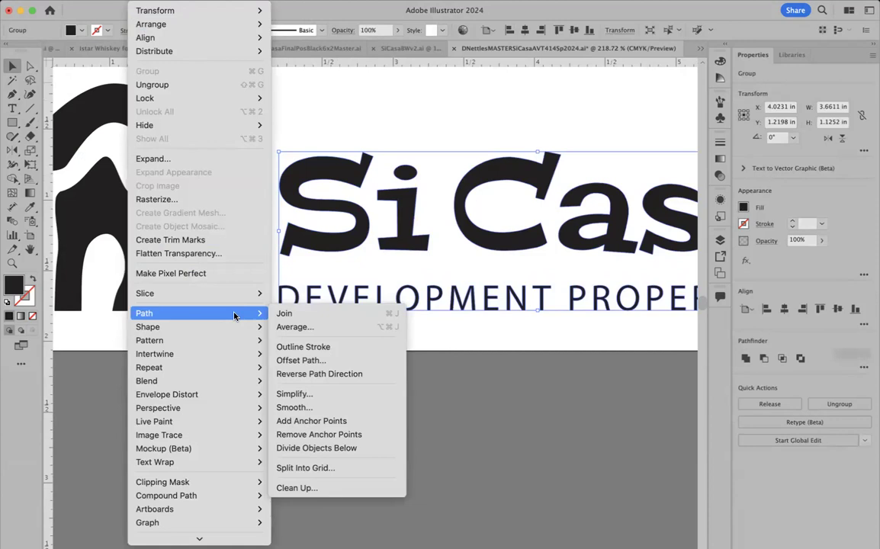
{"action": "left_click", "coordinate": [343, 487]}
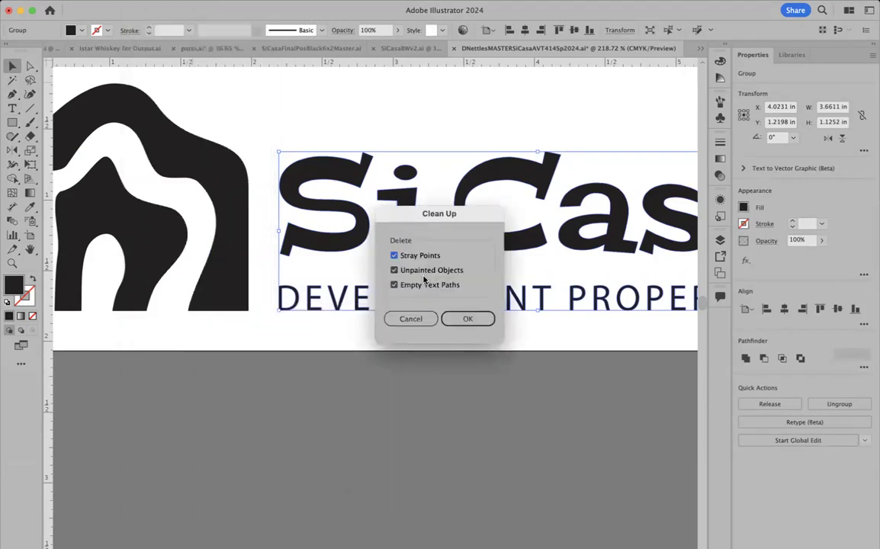
{"action": "left_click", "coordinate": [422, 320]}
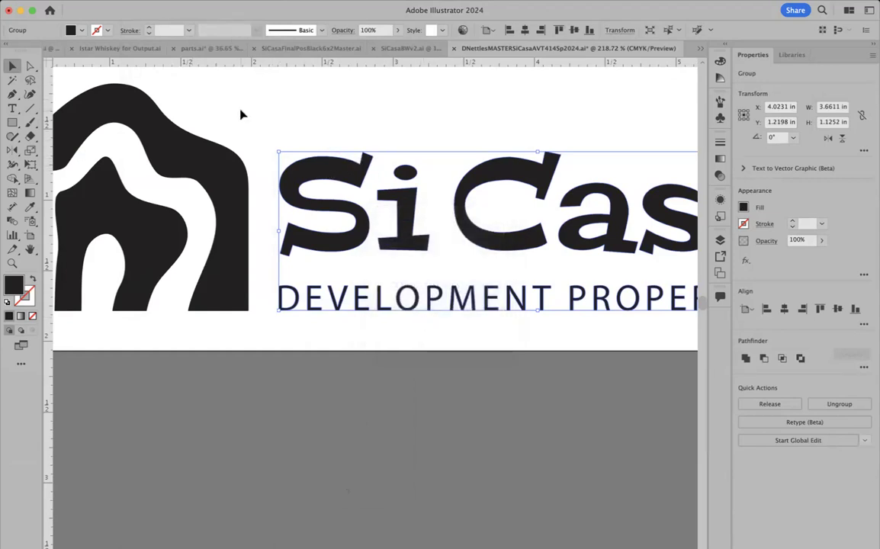
Try simplifying the outlined lettering's paths with the automatic Simplify setting, inspect both text lines, and undo it.
{"action": "left_click", "coordinate": [29, 68]}
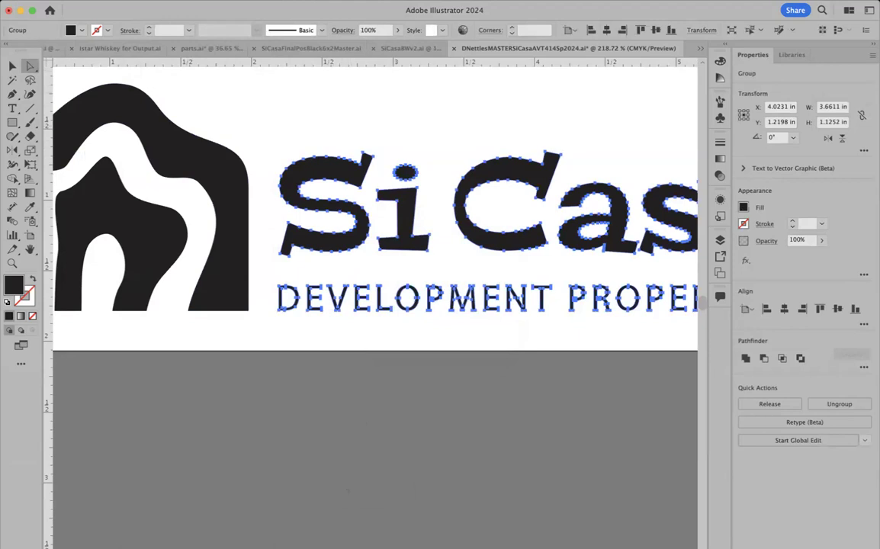
{"action": "left_click", "coordinate": [145, 0]}
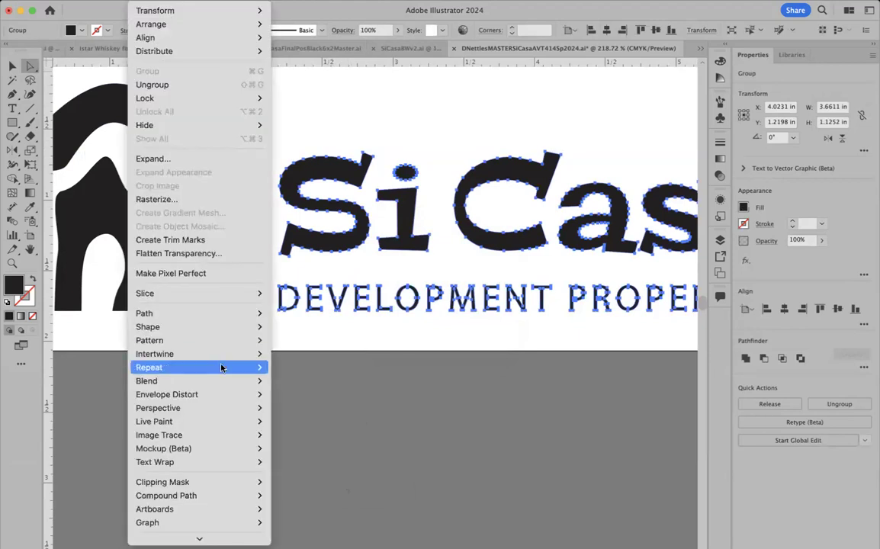
{"action": "mouse_move", "coordinate": [223, 313]}
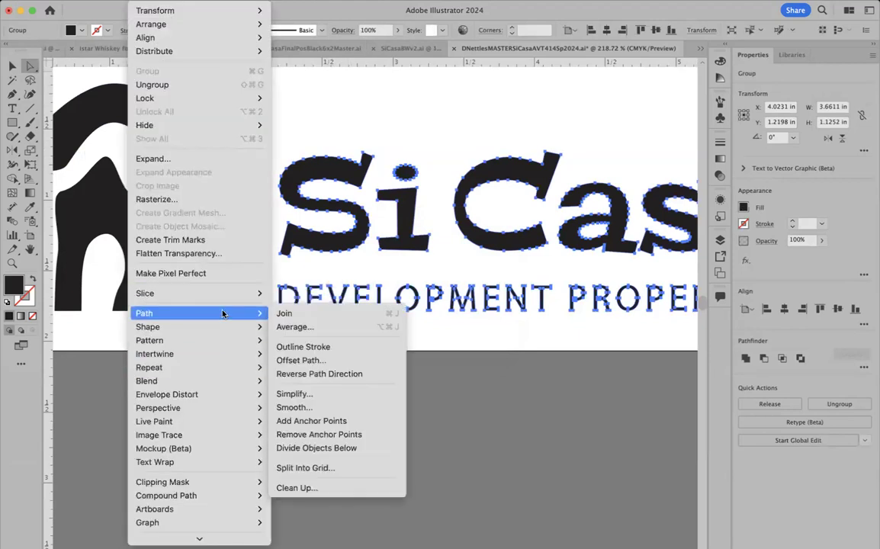
{"action": "left_click", "coordinate": [335, 394]}
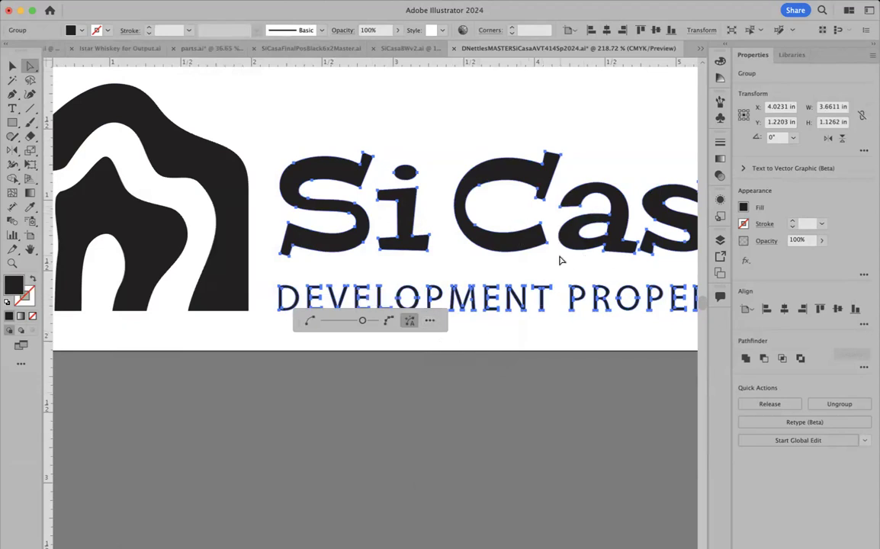
{"action": "scroll", "coordinate": [583, 259], "scroll_direction": "right", "scroll_amount": 5}
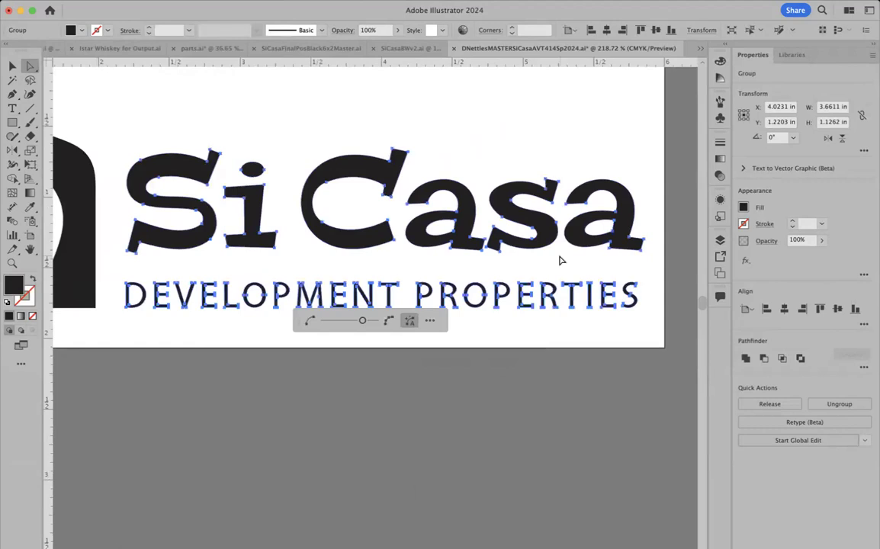
{"action": "left_click", "coordinate": [512, 148]}
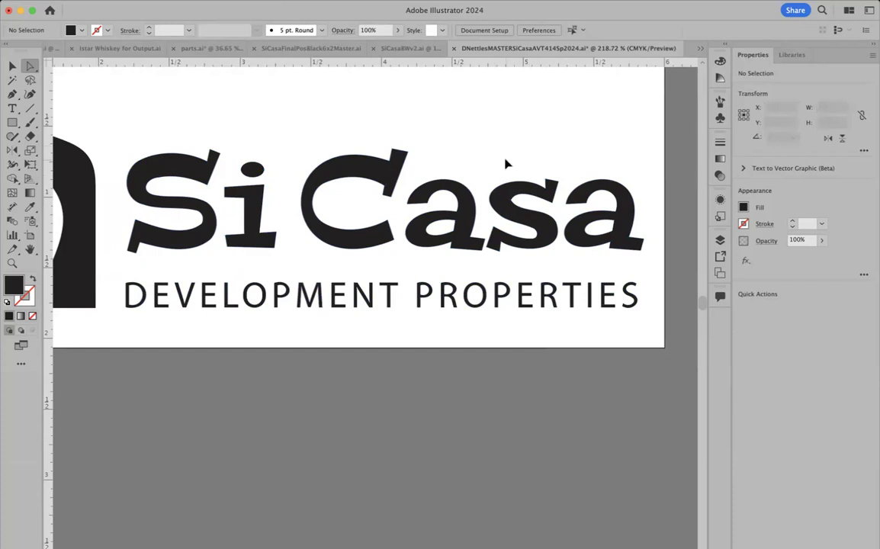
{"action": "left_click", "coordinate": [506, 164]}
{"action": "key", "text": "a"}
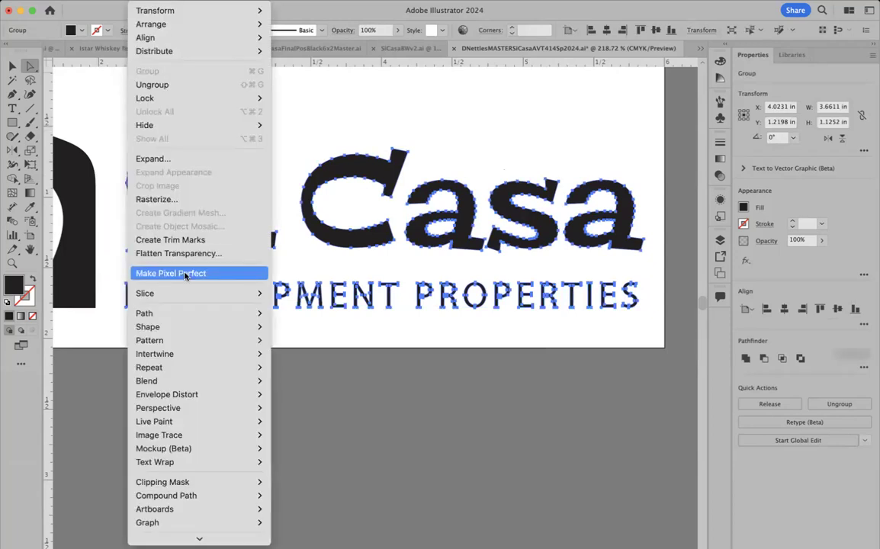
Simplify the outlined lettering's paths, testing lower anchor-point amounts before setting the maximum, and deselect the lettering.
{"action": "mouse_move", "coordinate": [177, 313]}
{"action": "left_click", "coordinate": [323, 395]}
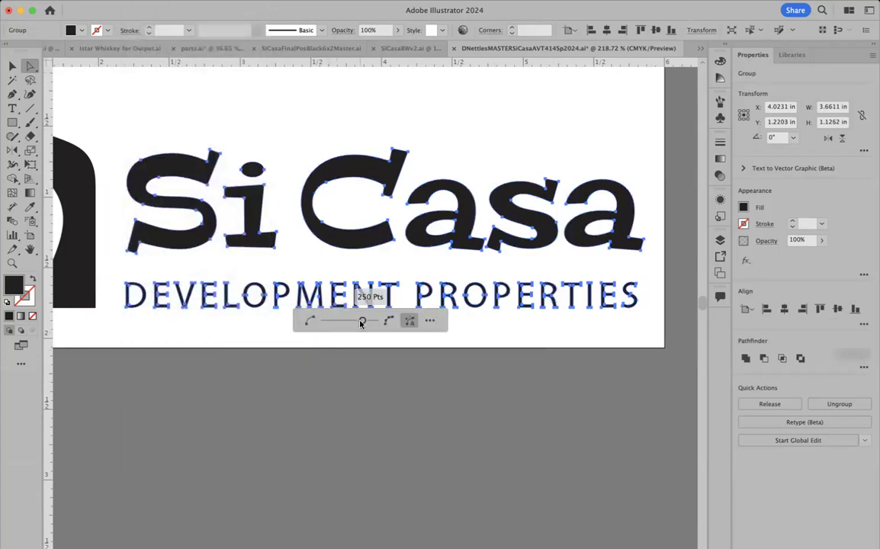
{"action": "left_click_drag", "start_coordinate": [361, 323], "coordinate": [349, 321]}
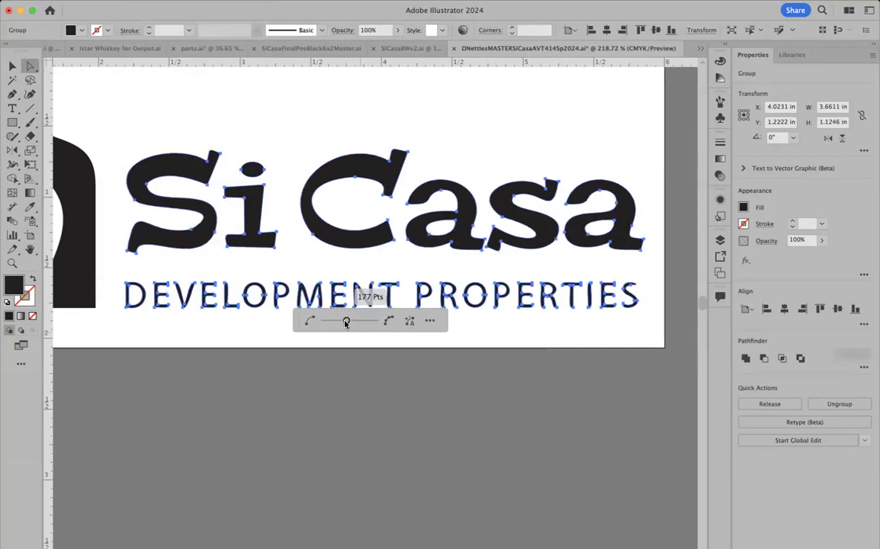
{"action": "left_click", "coordinate": [311, 322]}
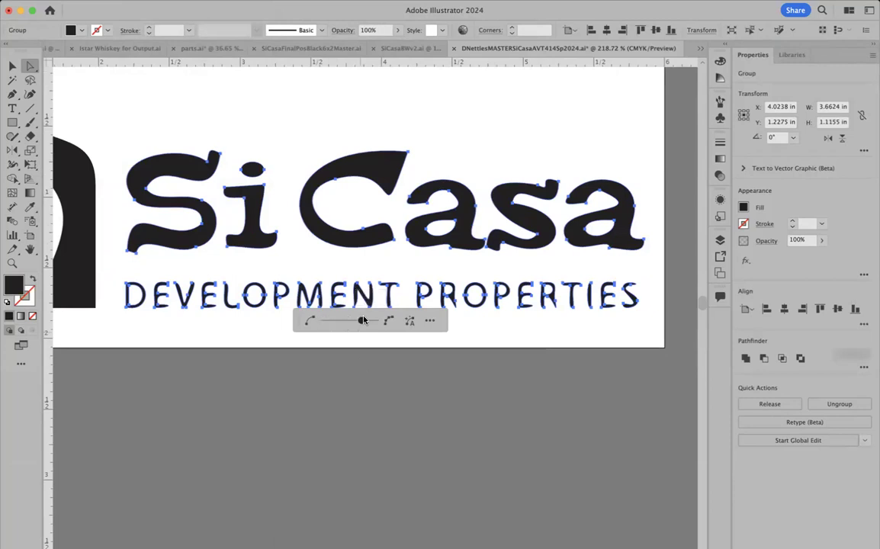
{"action": "left_click", "coordinate": [387, 319]}
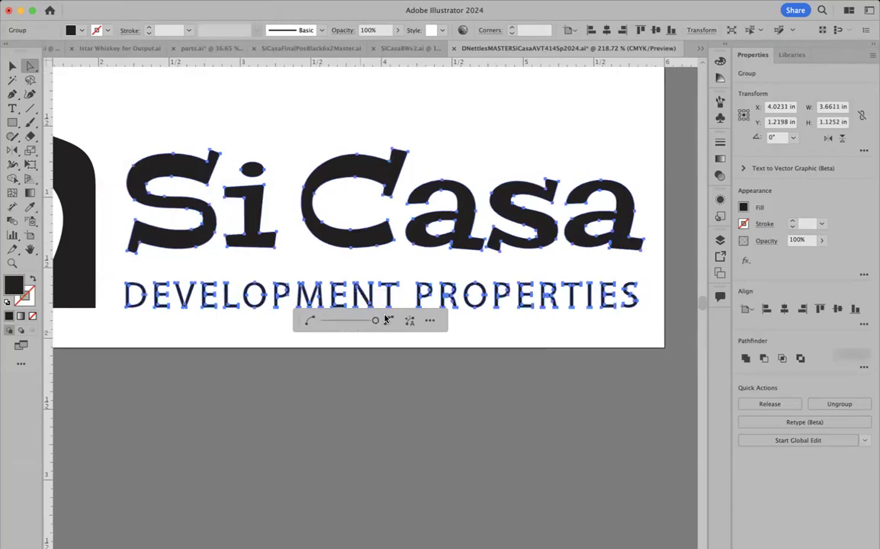
{"action": "left_click", "coordinate": [479, 330]}
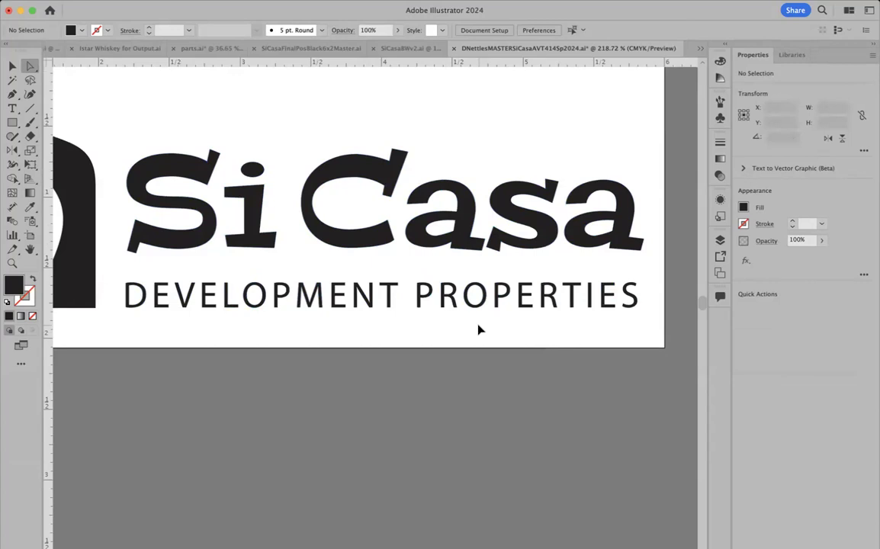
{"action": "key", "text": "super+z"}
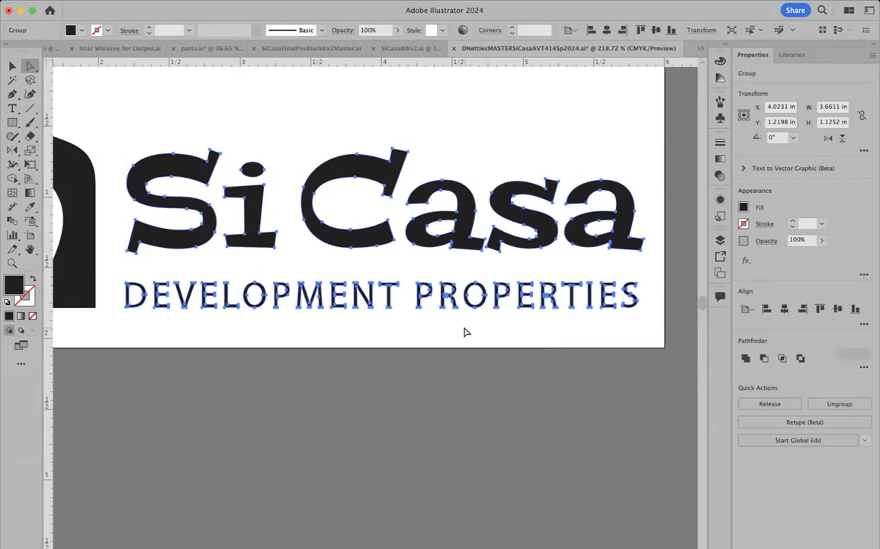
{"action": "left_click", "coordinate": [467, 333]}
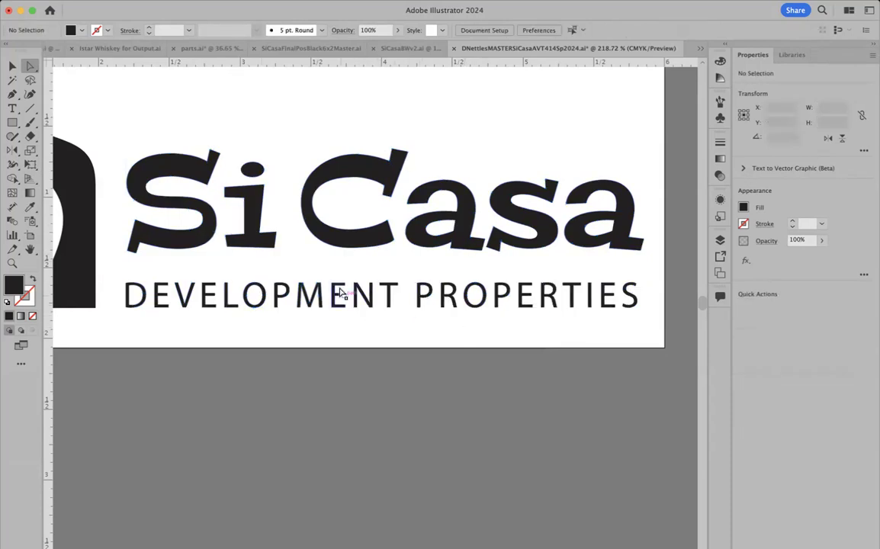
Save the logo as a new Illustrator 2020 file in the SiCasaLogos folder, replacing MASTER with FINALPO in the file name.
{"action": "scroll", "coordinate": [366, 284], "scroll_direction": "left", "scroll_amount": 3}
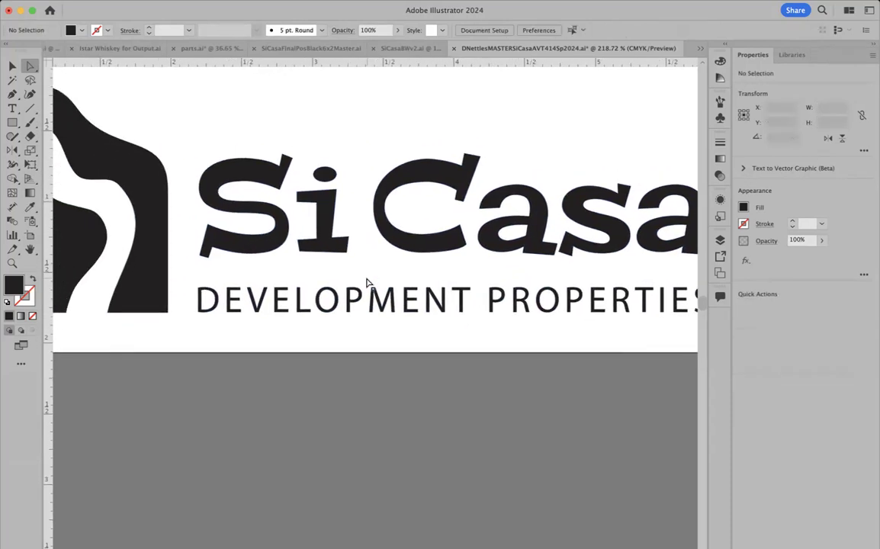
{"action": "scroll", "coordinate": [366, 284], "scroll_direction": "right", "scroll_amount": 5}
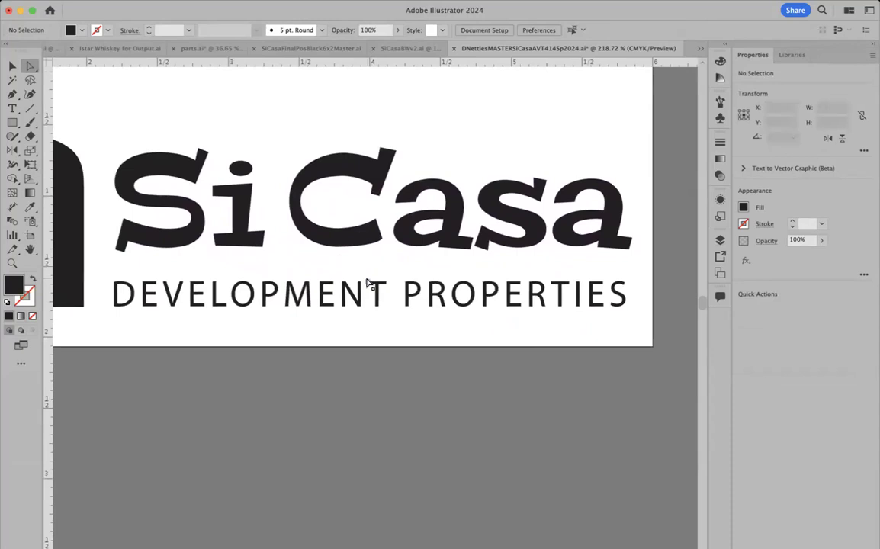
{"action": "scroll", "coordinate": [366, 283], "scroll_direction": "up", "scroll_amount": 4}
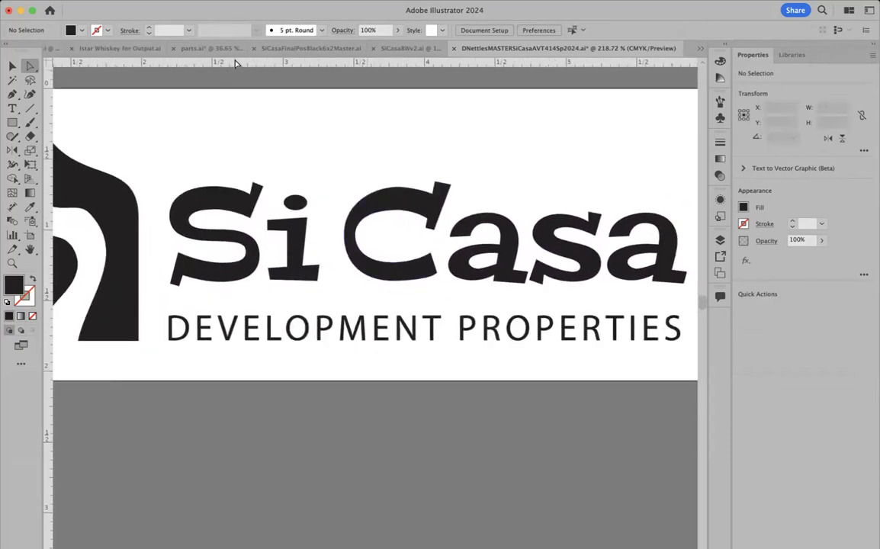
{"action": "left_click", "coordinate": [89, 1]}
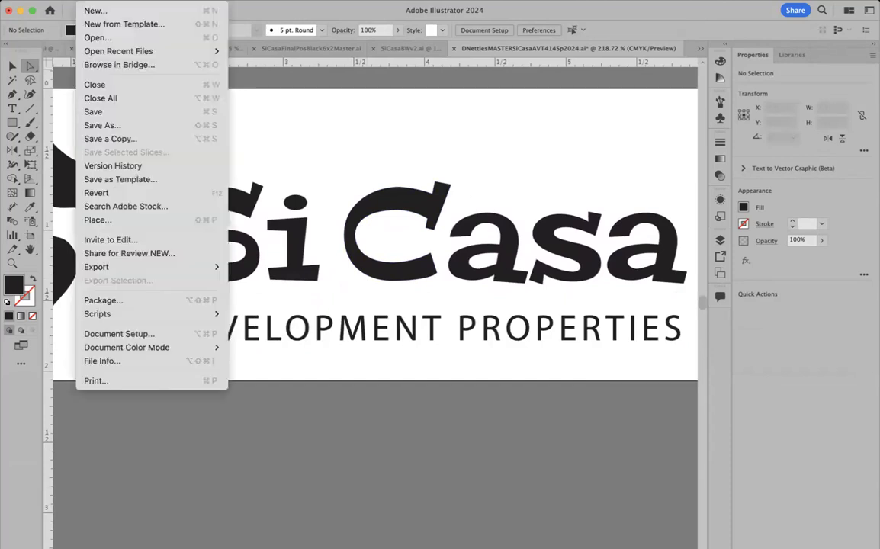
{"action": "left_click", "coordinate": [107, 125]}
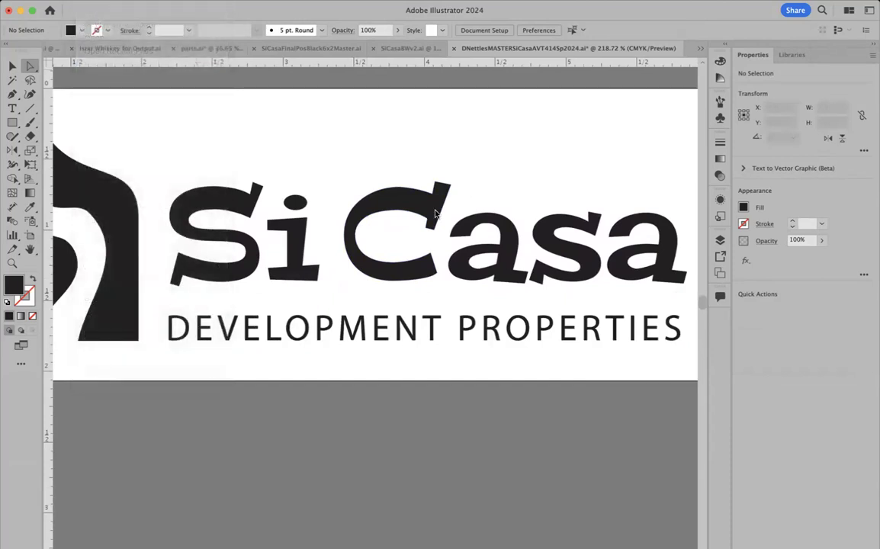
{"action": "left_click", "coordinate": [488, 84]}
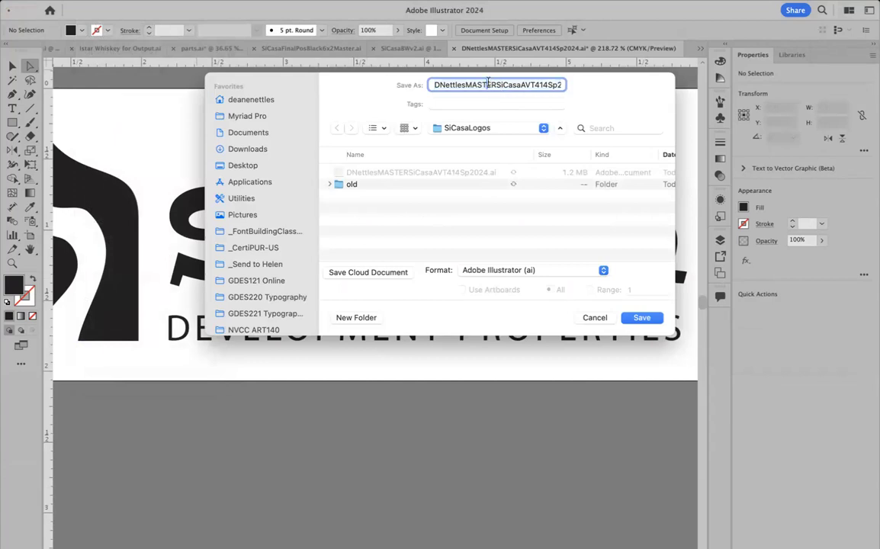
{"action": "left_click_drag", "start_coordinate": [465, 85], "coordinate": [499, 85]}
{"action": "type", "text": "FINA"}
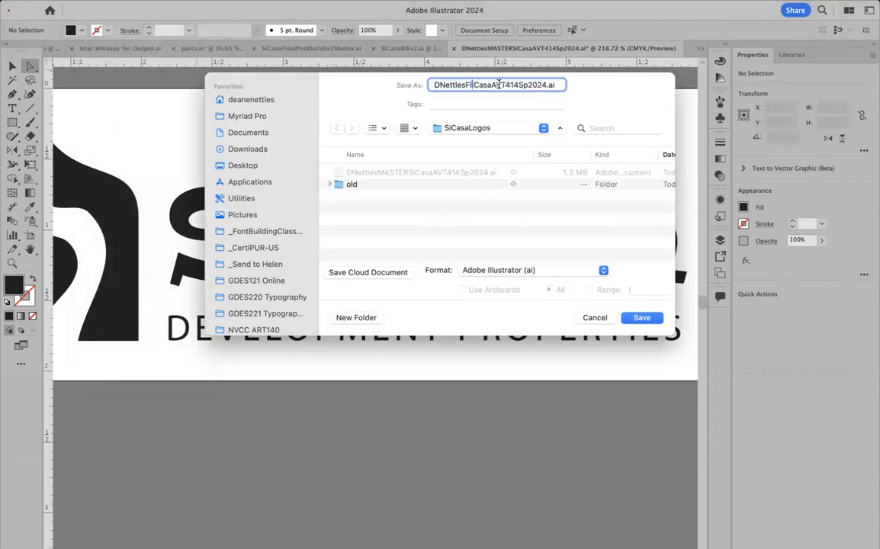
{"action": "type", "text": "LP"}
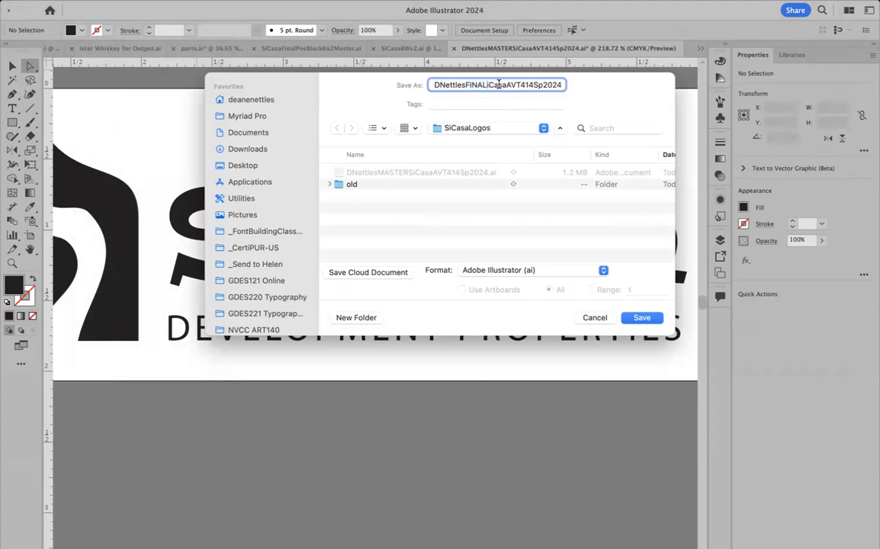
{"action": "type", "text": "OS"}
{"action": "left_click", "coordinate": [643, 319]}
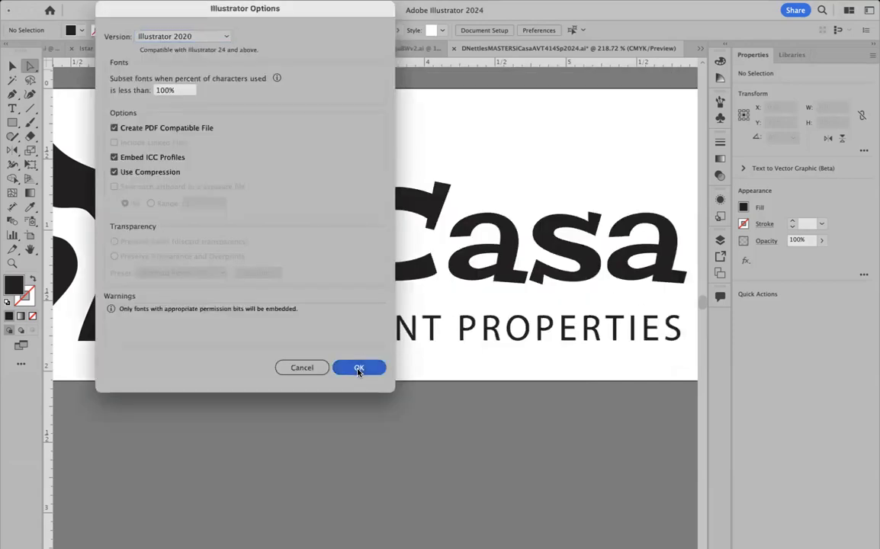
{"action": "left_click", "coordinate": [357, 367]}
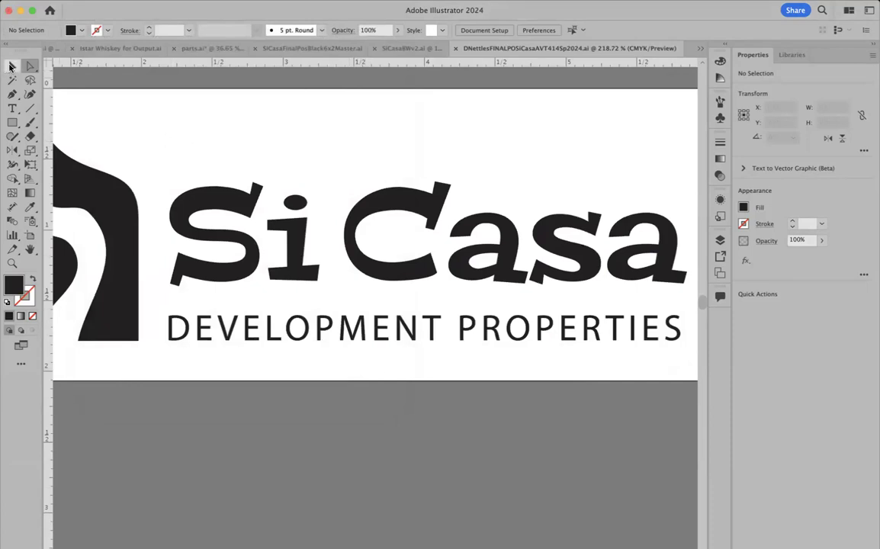
Select all of the logo artwork and check its current colour value.
{"action": "key", "text": "v"}
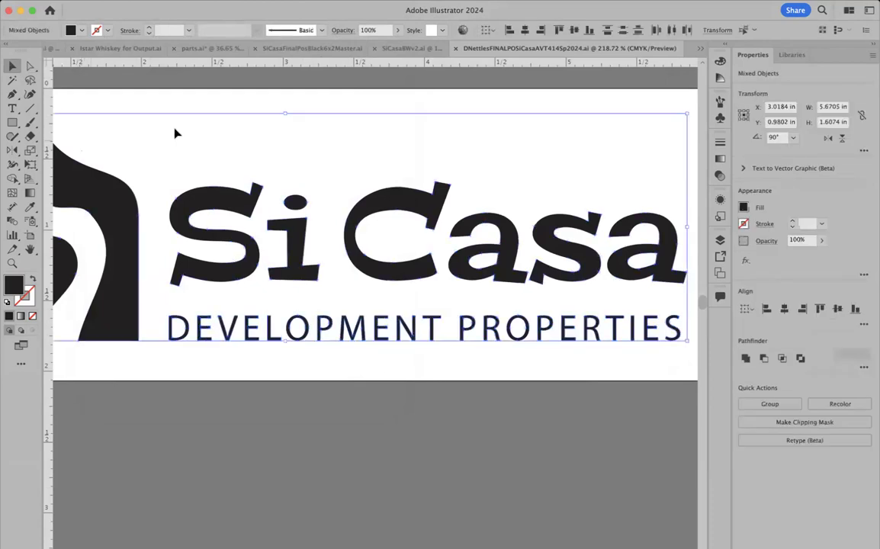
{"action": "left_click", "coordinate": [721, 61]}
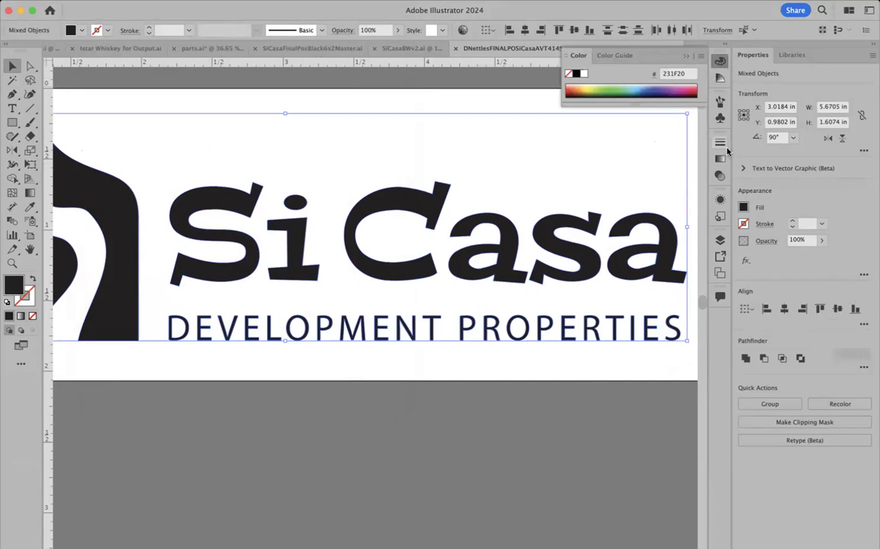
{"action": "left_click", "coordinate": [686, 57]}
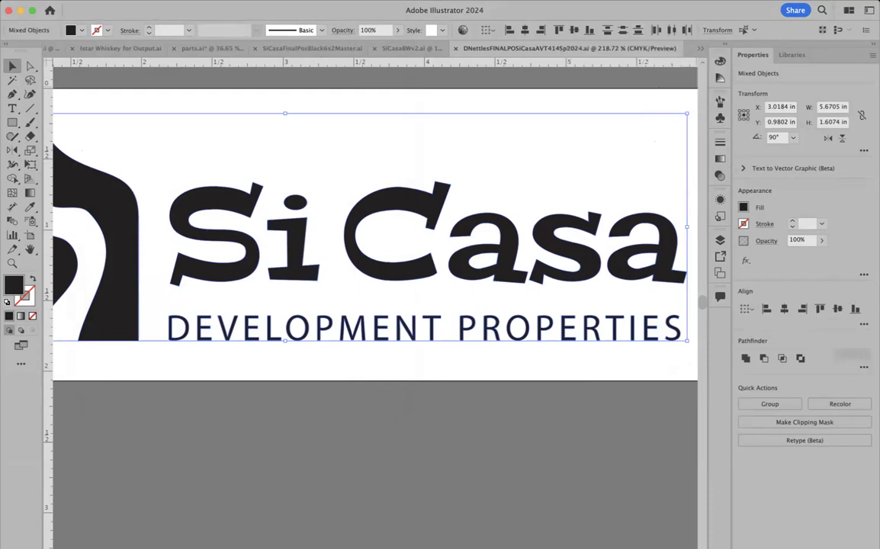
Delete all unused swatches and the leftover color group, keeping only the None, Registration, white and black swatches.
{"action": "mouse_move", "coordinate": [309, 0]}
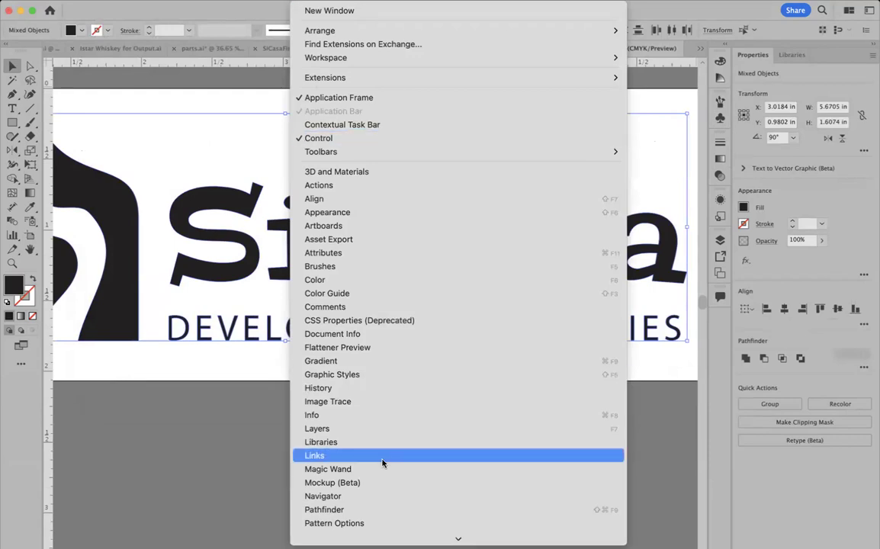
{"action": "mouse_move", "coordinate": [386, 538]}
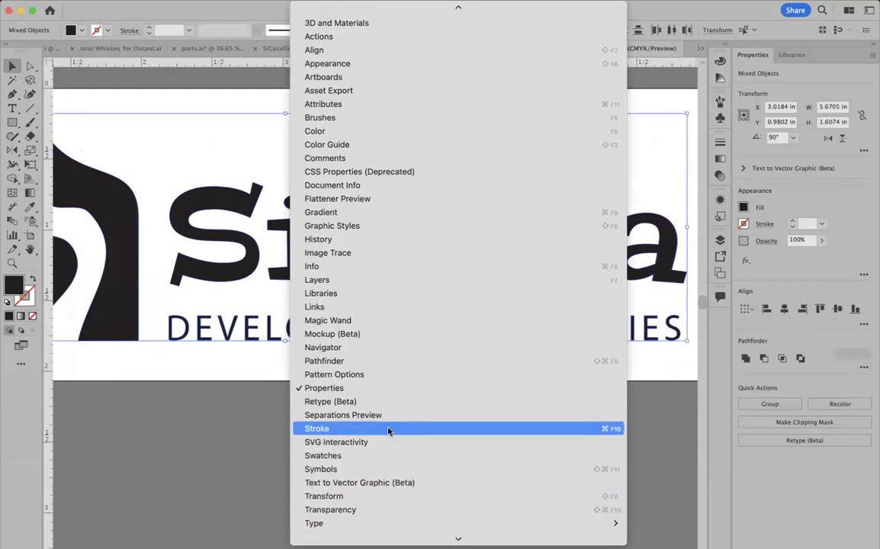
{"action": "left_click", "coordinate": [372, 457]}
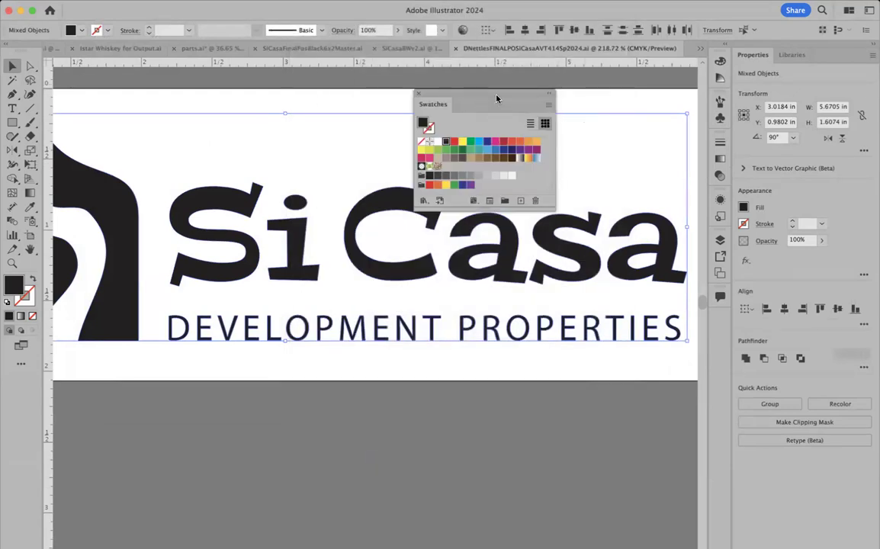
{"action": "left_click", "coordinate": [569, 103]}
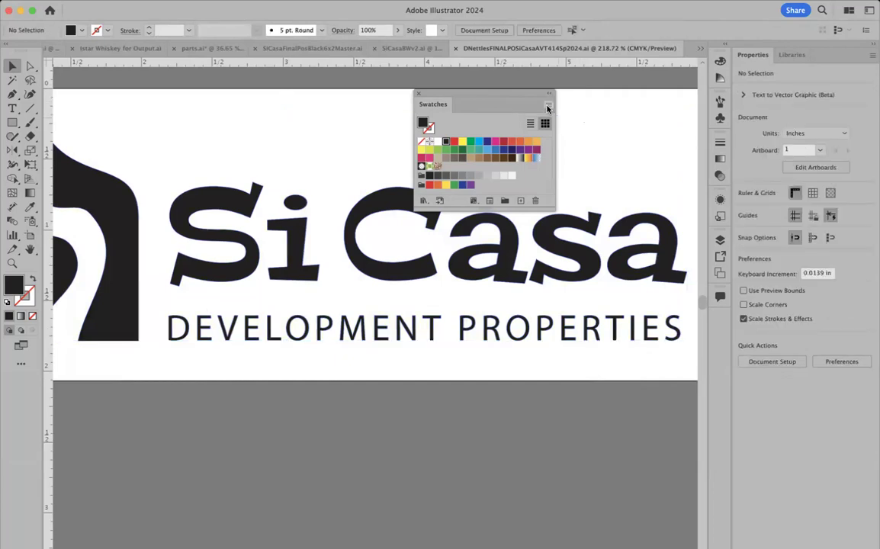
{"action": "left_click", "coordinate": [548, 104]}
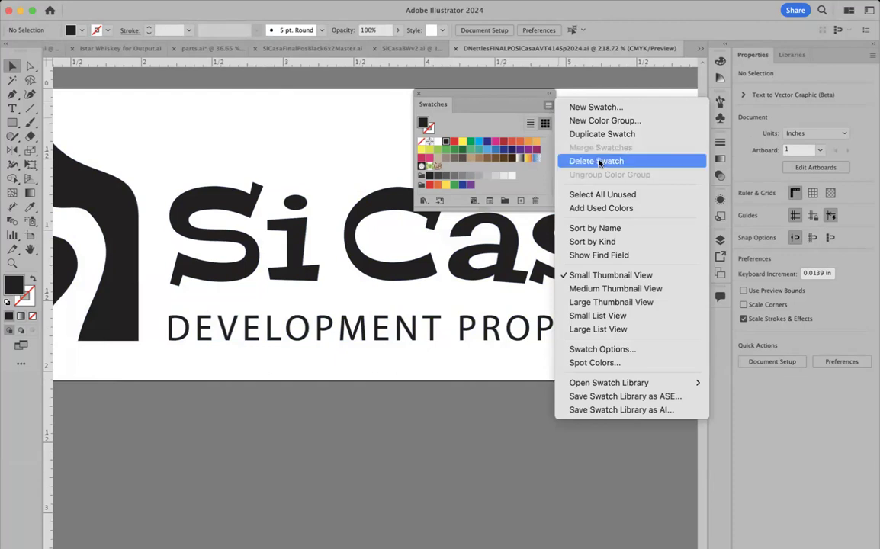
{"action": "left_click", "coordinate": [594, 194]}
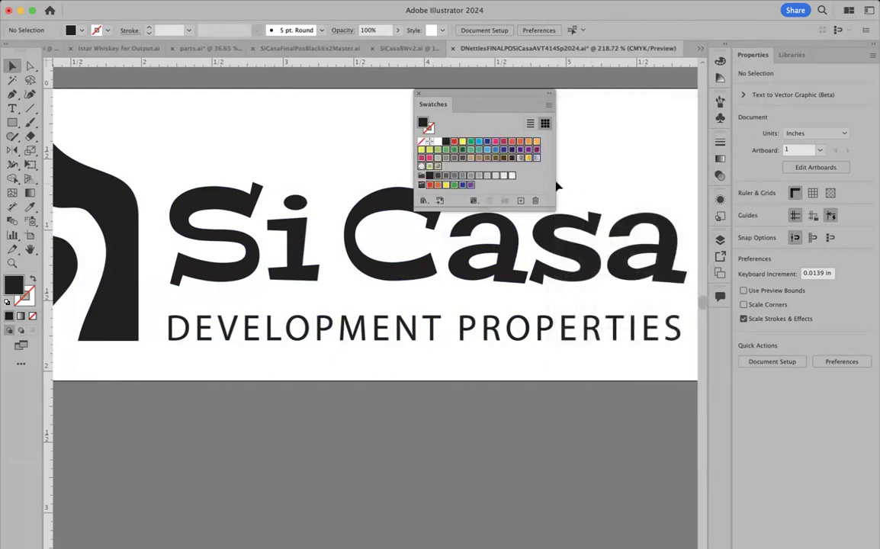
{"action": "left_click", "coordinate": [534, 201]}
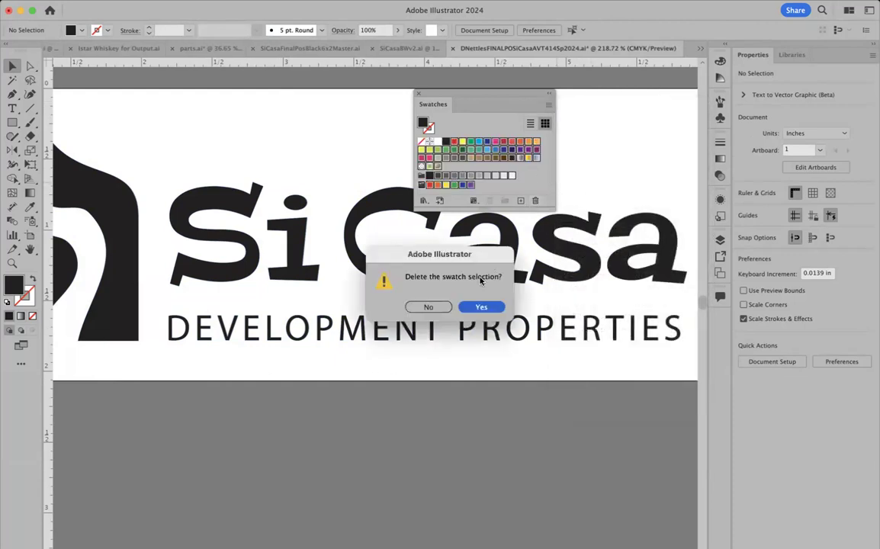
{"action": "left_click", "coordinate": [476, 307]}
{"action": "left_click", "coordinate": [422, 151]}
{"action": "left_click", "coordinate": [534, 200]}
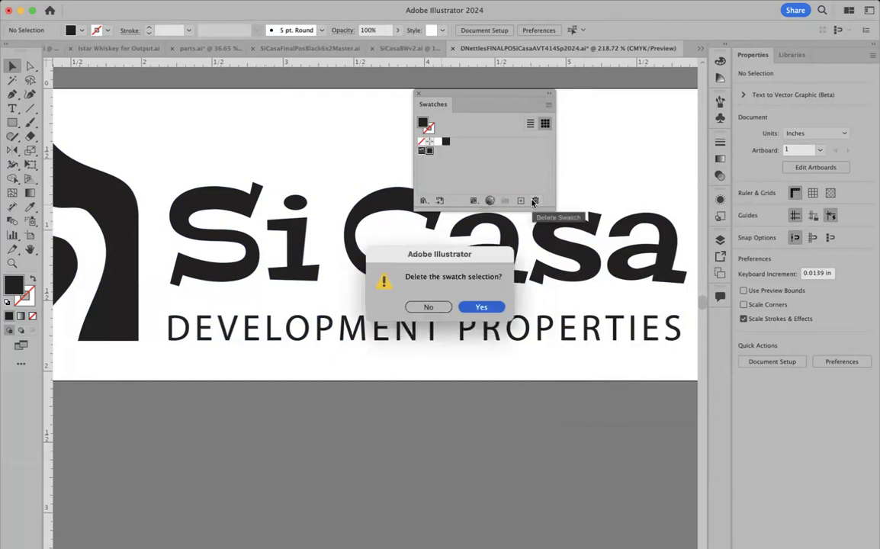
{"action": "left_click", "coordinate": [480, 308]}
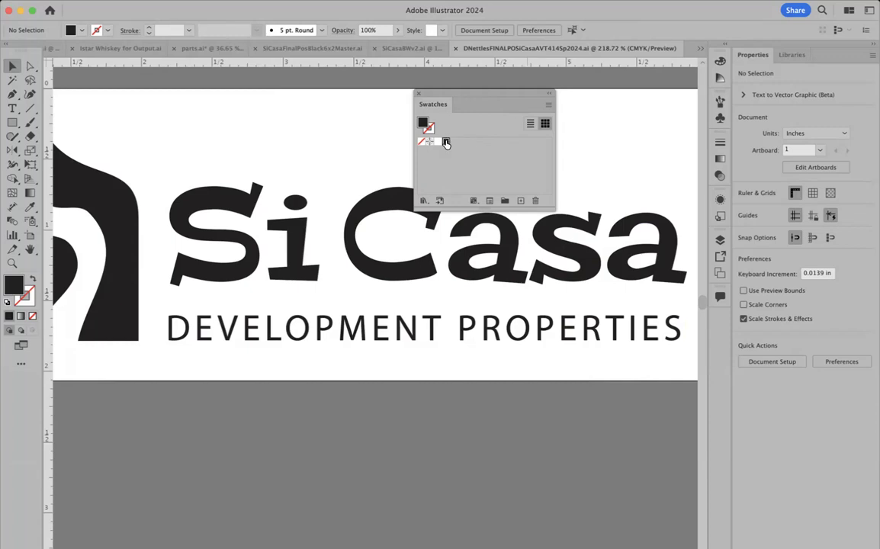
Make the Black process swatch a global color and save the file.
{"action": "double_click", "coordinate": [446, 143]}
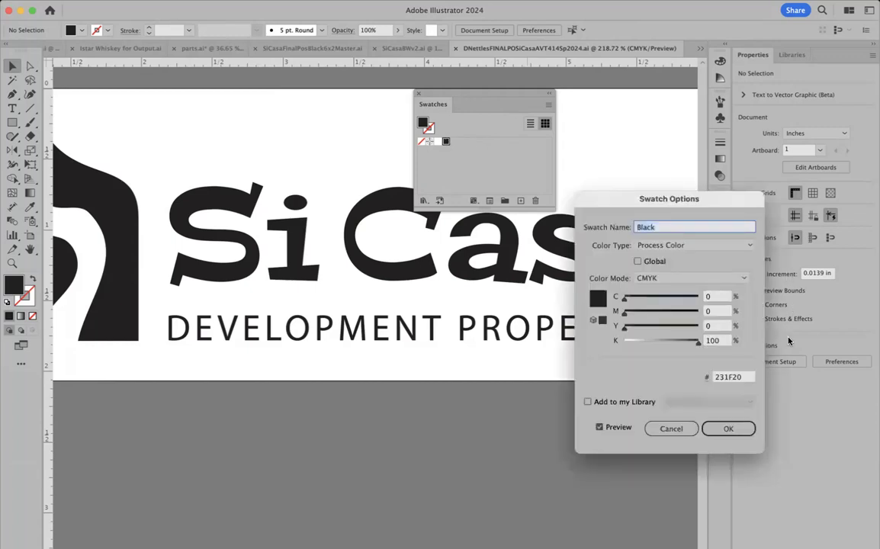
{"action": "left_click", "coordinate": [637, 261]}
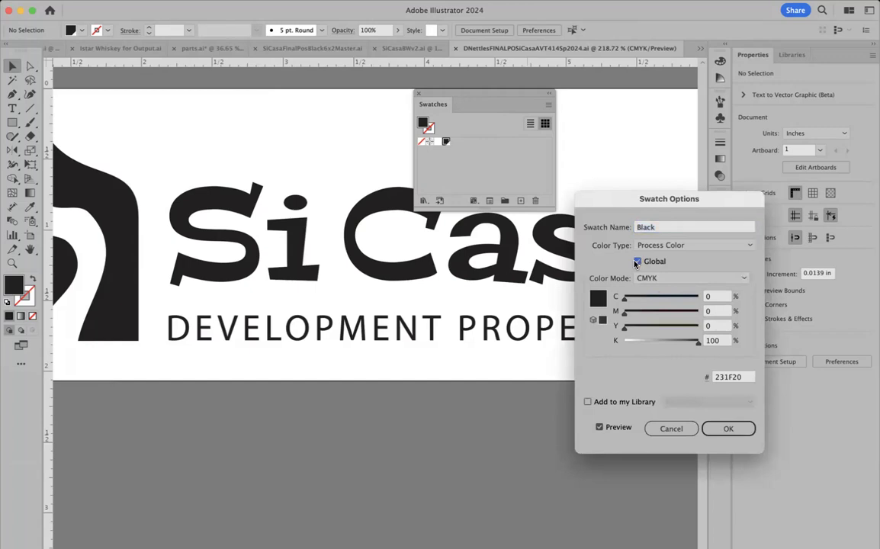
{"action": "left_click", "coordinate": [728, 429]}
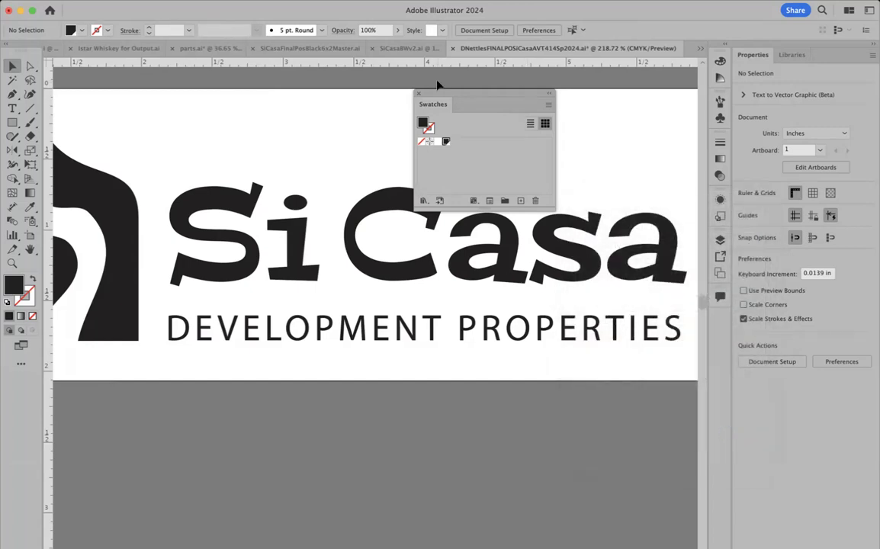
{"action": "left_click", "coordinate": [416, 94]}
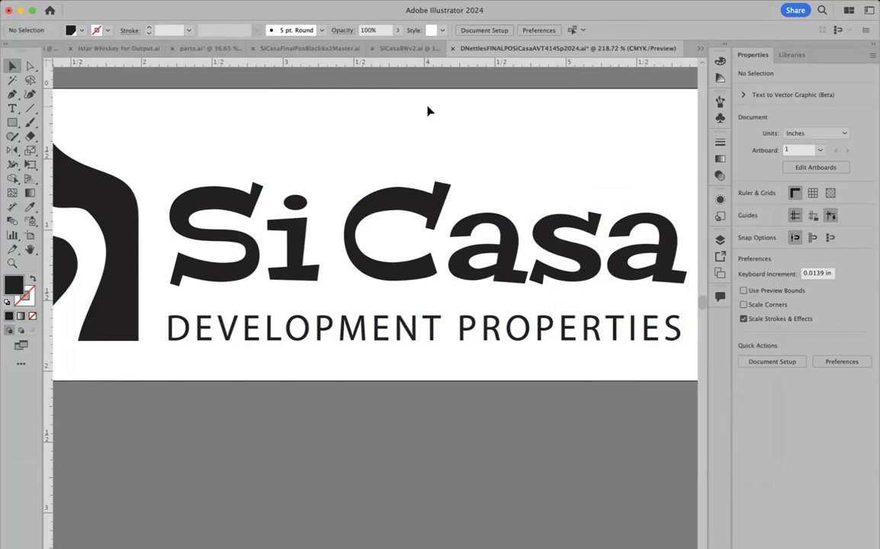
{"action": "key", "text": "super+s"}
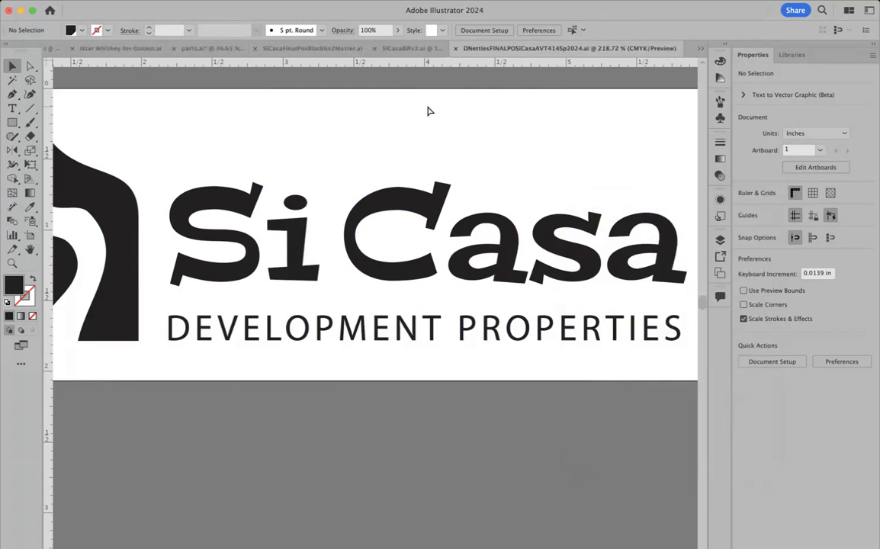
Save the logo as a new Illustrator 2020 file in the SiCasaLogos folder, replacing PO with REV_ in the file name.
{"action": "key", "text": "super+0"}
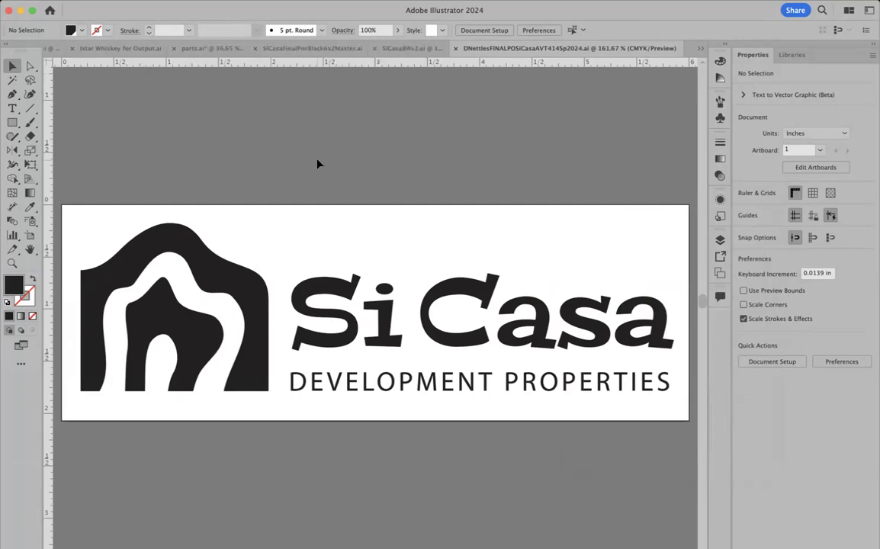
{"action": "left_click_drag", "start_coordinate": [127, 182], "coordinate": [648, 390]}
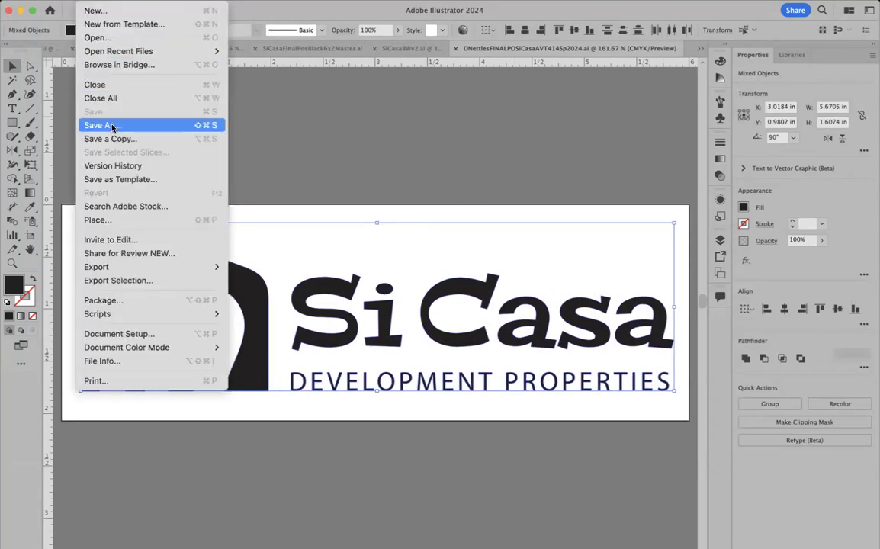
{"action": "left_click", "coordinate": [112, 125]}
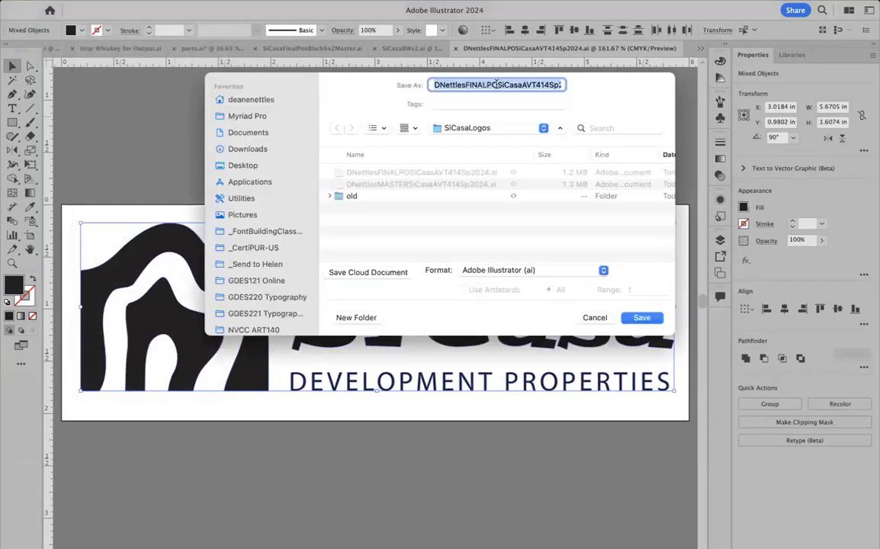
{"action": "left_click", "coordinate": [495, 86]}
{"action": "left_click_drag", "start_coordinate": [486, 86], "coordinate": [501, 85]}
{"action": "type", "text": "Neg"}
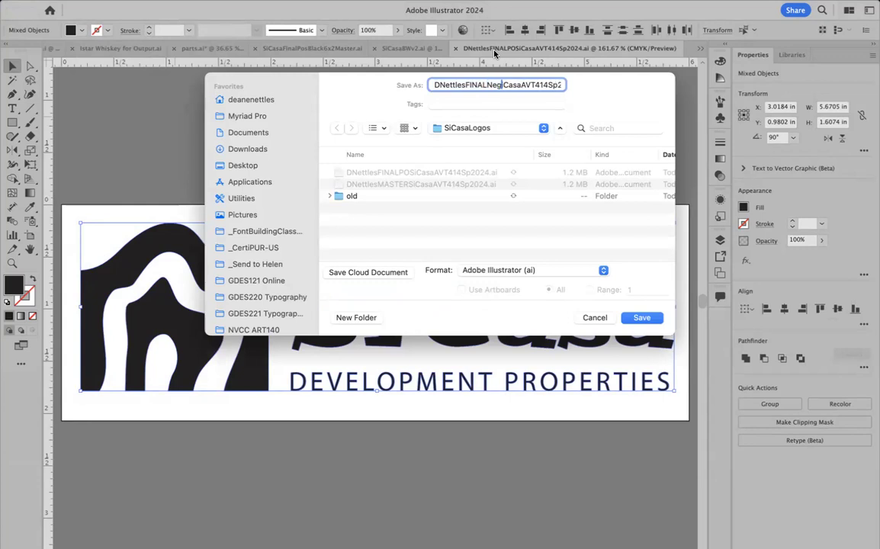
{"action": "key", "text": "BackSpace"}
{"action": "key", "text": "BackSpace"}
{"action": "key", "text": "BackSpace"}
{"action": "type", "text": "REVs"}
{"action": "key", "text": "BackSpace"}
{"action": "type", "text": "Si"}
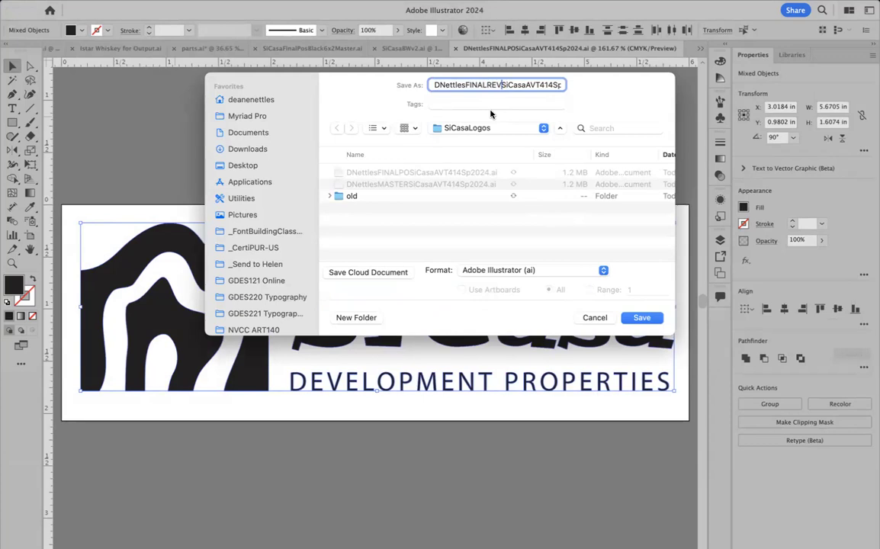
{"action": "type", "text": "_"}
{"action": "left_click", "coordinate": [640, 318]}
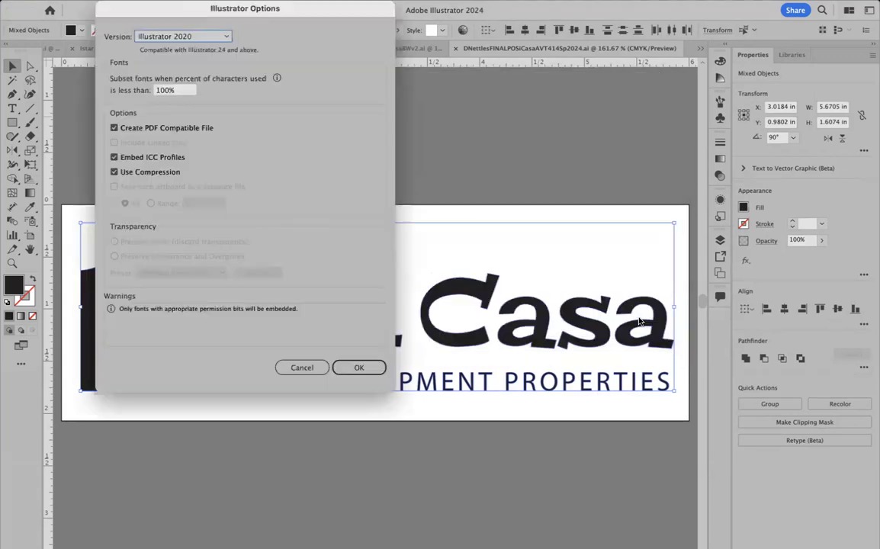
{"action": "left_click", "coordinate": [356, 369]}
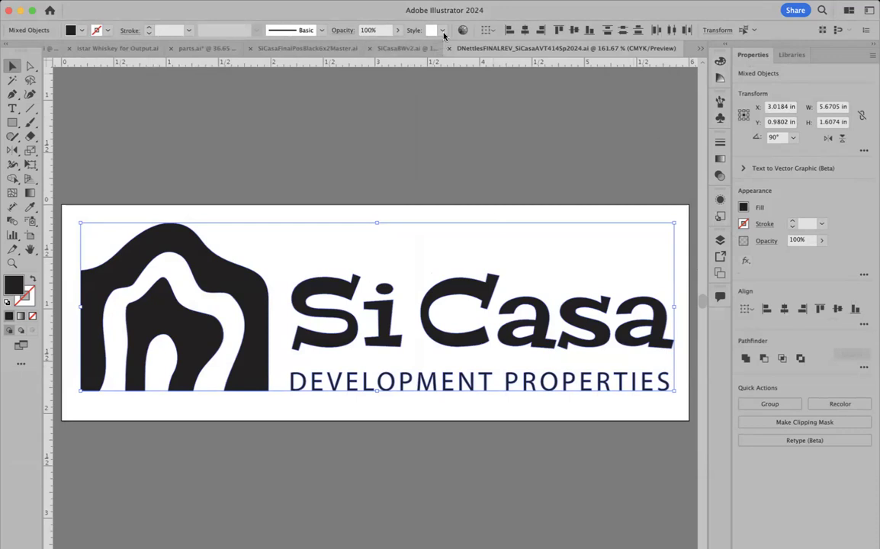
Show the document's Swatches and dock them collapsed beside the Color controls.
{"action": "left_click", "coordinate": [305, 2]}
{"action": "mouse_move", "coordinate": [377, 539]}
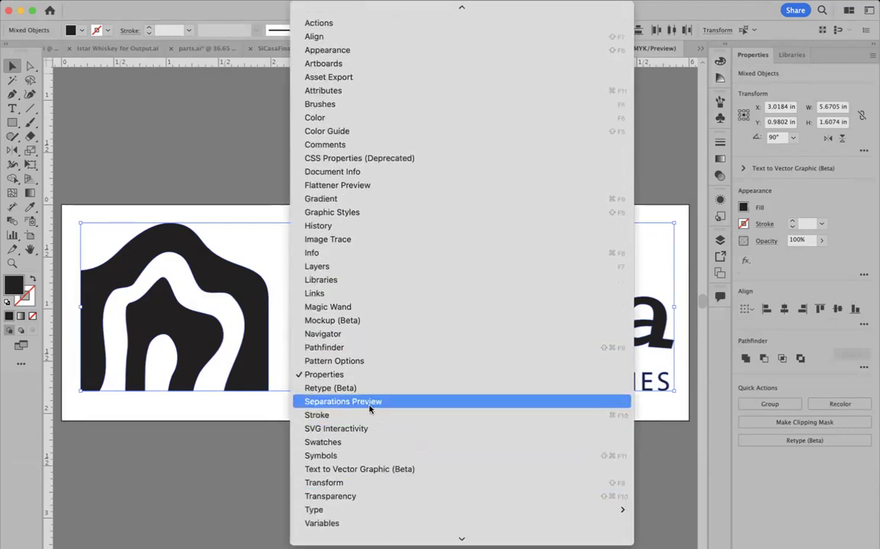
{"action": "left_click", "coordinate": [364, 442]}
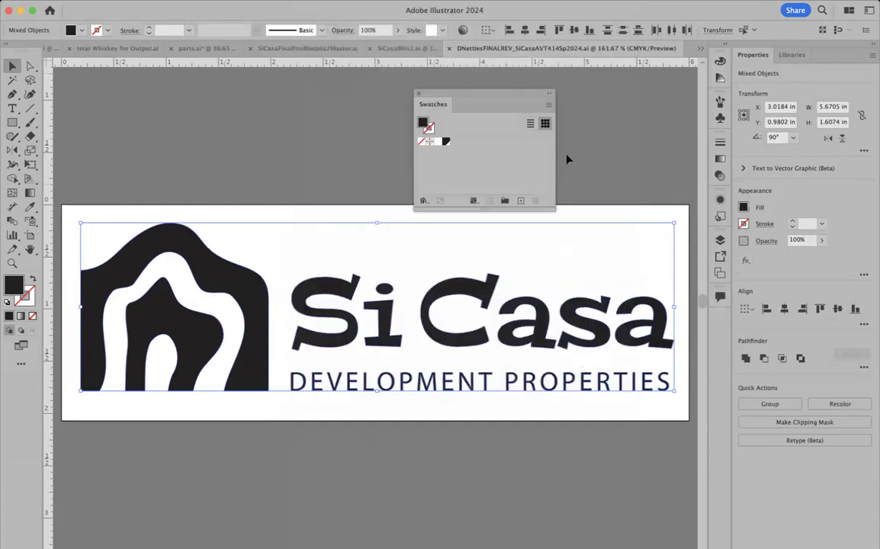
{"action": "left_click_drag", "start_coordinate": [430, 111], "coordinate": [726, 329]}
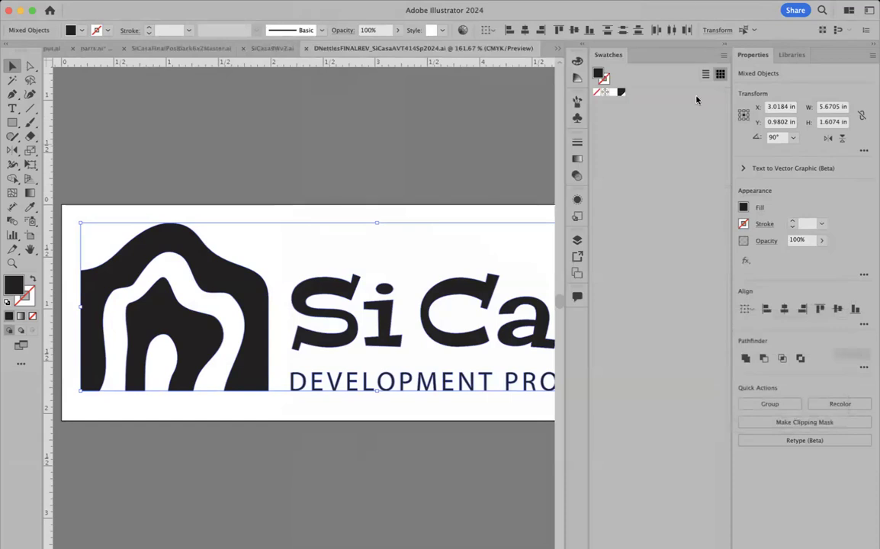
{"action": "left_click_drag", "start_coordinate": [608, 55], "coordinate": [573, 61]}
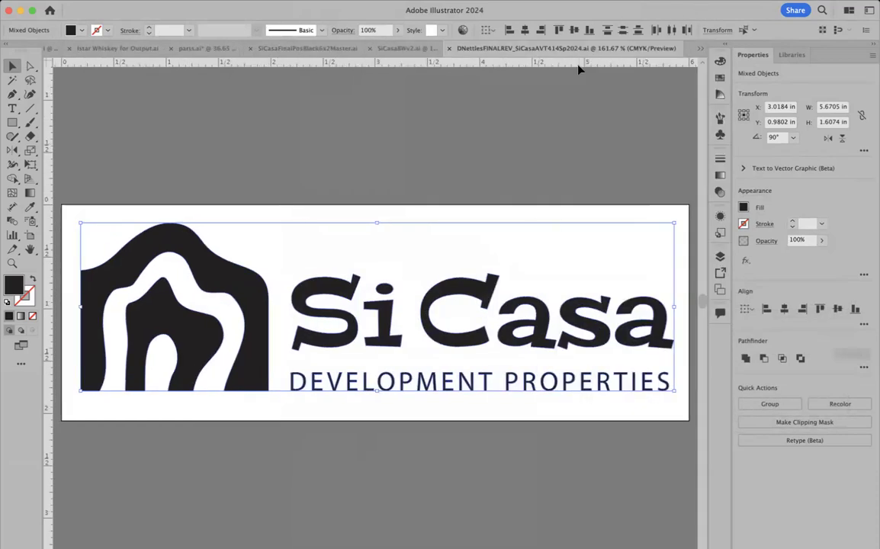
Fill the entire logo with the white swatch, checking its shapes by selecting them again, and collapse the swatches.
{"action": "left_click", "coordinate": [717, 78]}
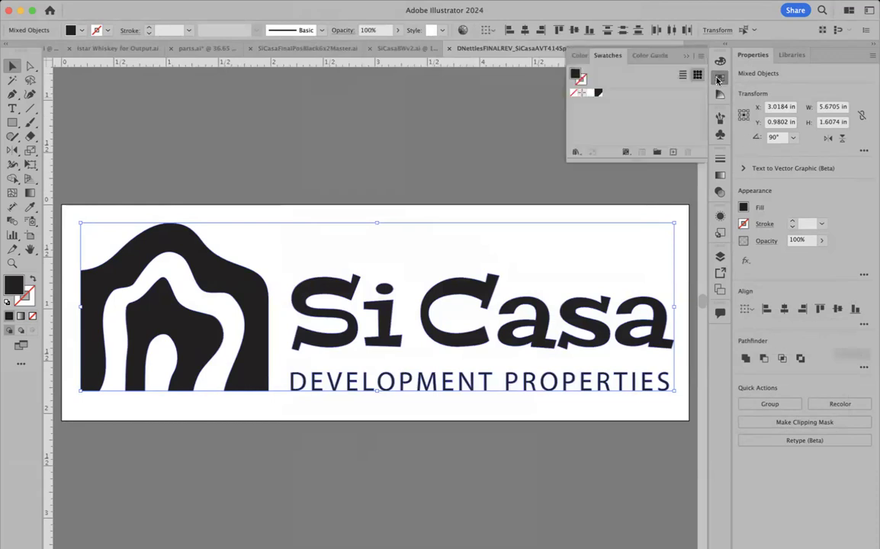
{"action": "left_click", "coordinate": [590, 95]}
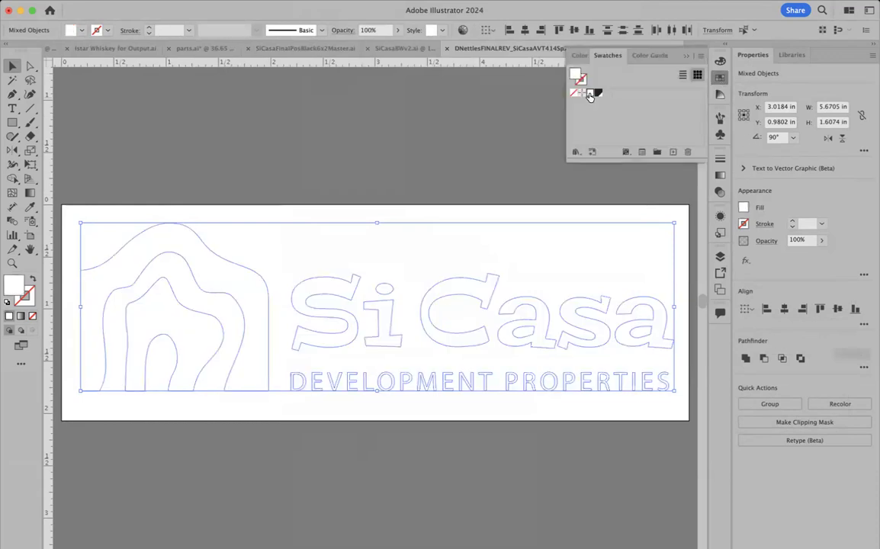
{"action": "left_click", "coordinate": [449, 131]}
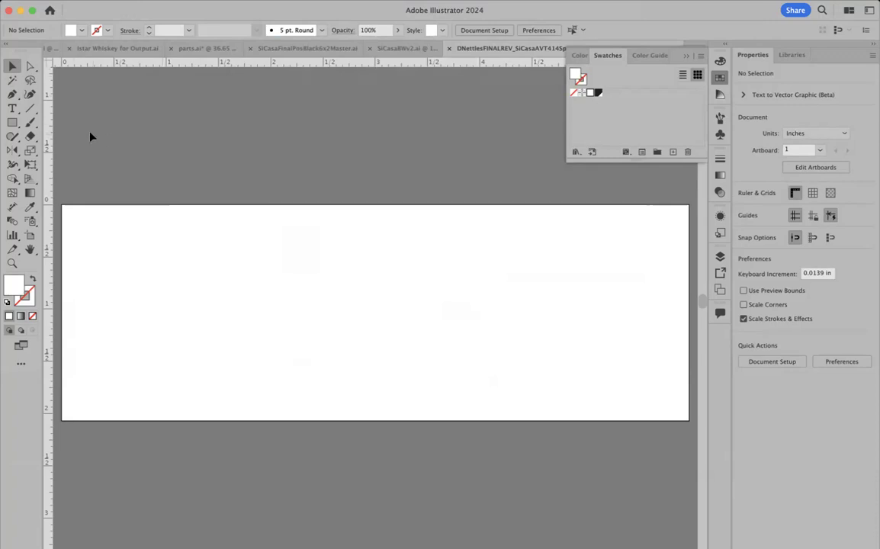
{"action": "left_click_drag", "start_coordinate": [79, 185], "coordinate": [530, 396]}
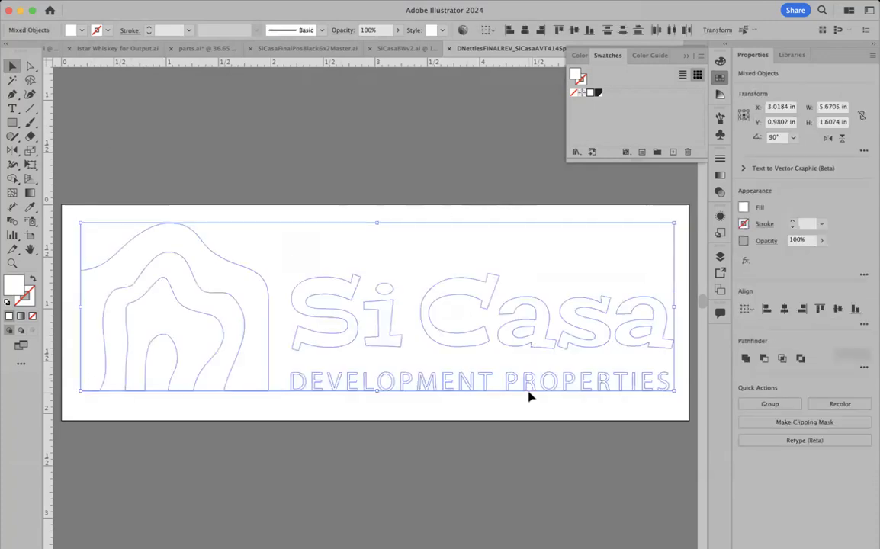
{"action": "key", "text": "Delete"}
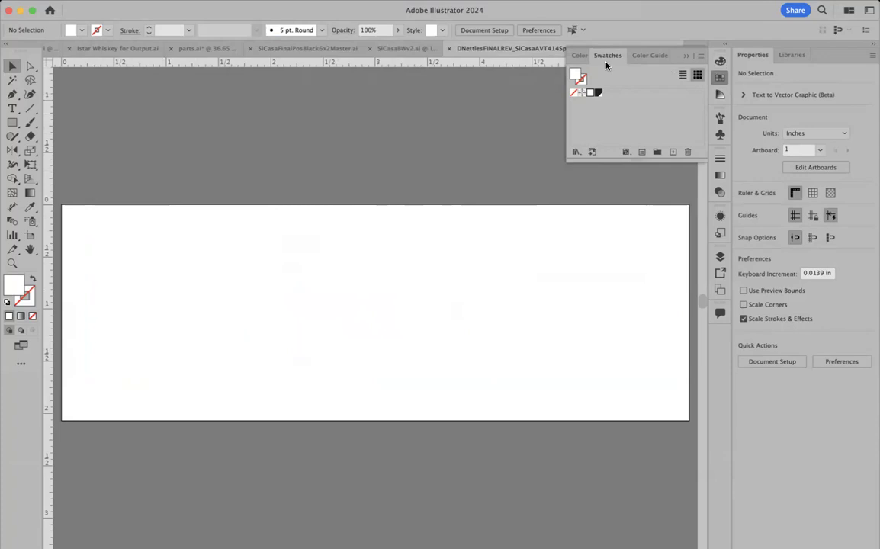
{"action": "left_click", "coordinate": [686, 56]}
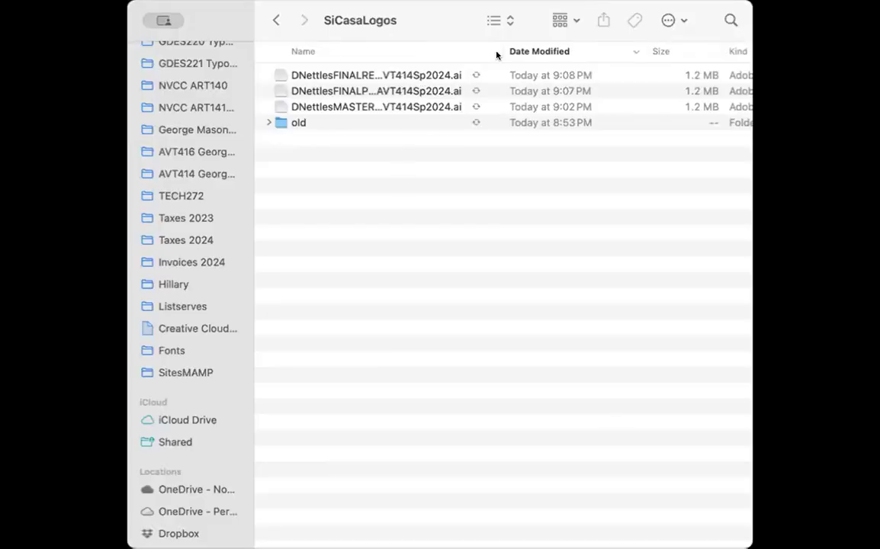
Switch to the SiCasaLogos folder in Finder and widen the Name column to show the full file names.
{"action": "left_click_drag", "start_coordinate": [500, 56], "coordinate": [579, 59]}
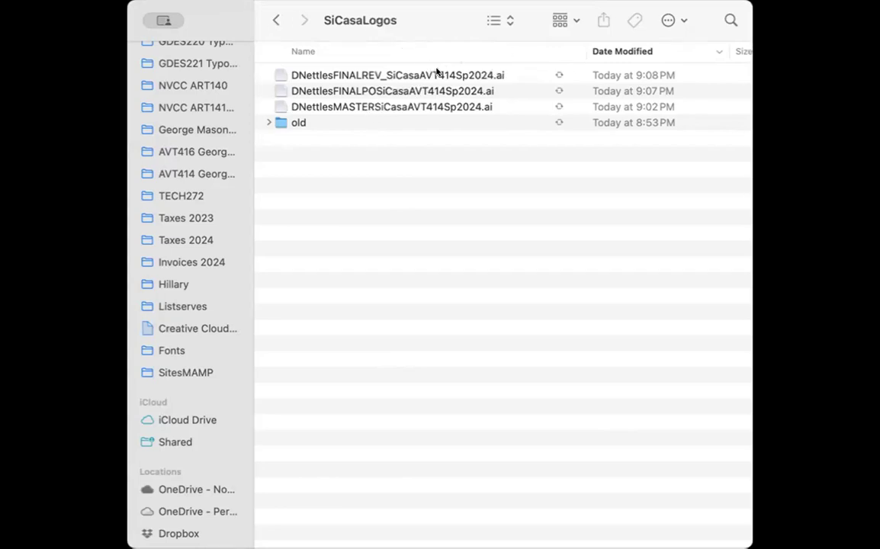
Rename the final positive logo file so that FINALPO becomes FINALPOS_ ahead of SiCasa.
{"action": "left_click", "coordinate": [416, 88]}
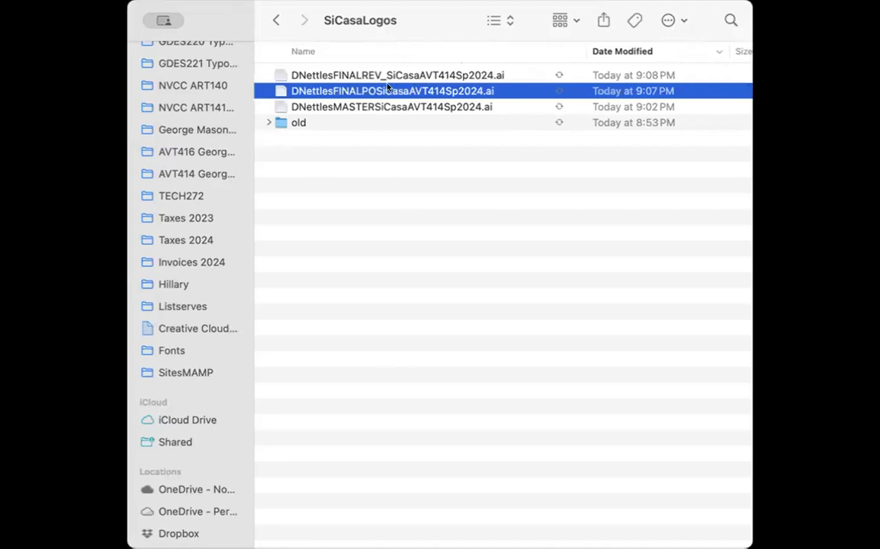
{"action": "left_click", "coordinate": [388, 87]}
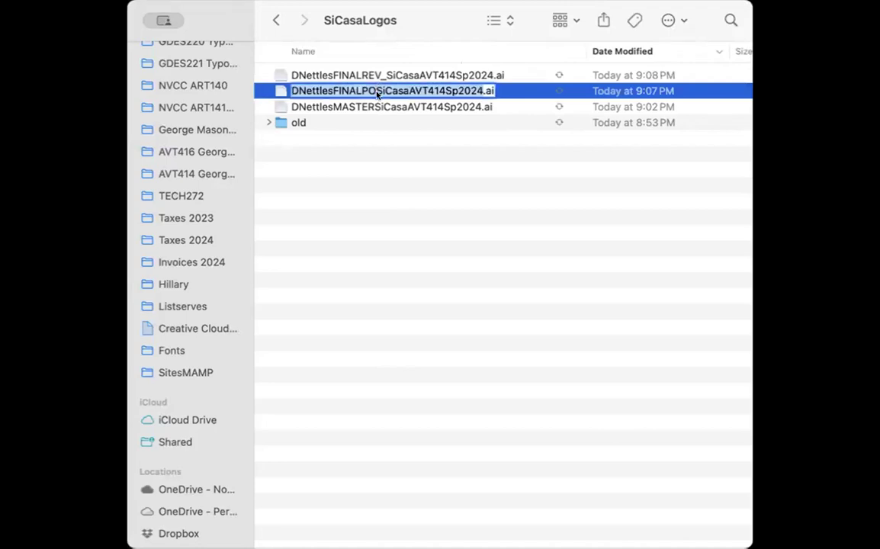
{"action": "left_click", "coordinate": [376, 93]}
{"action": "key", "text": "Delete"}
{"action": "type", "text": "_"}
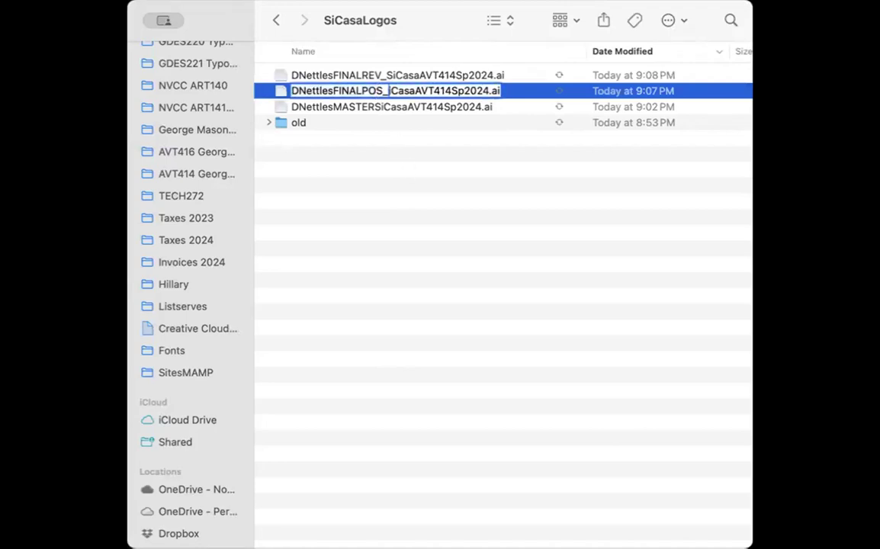
{"action": "type", "text": "Si"}
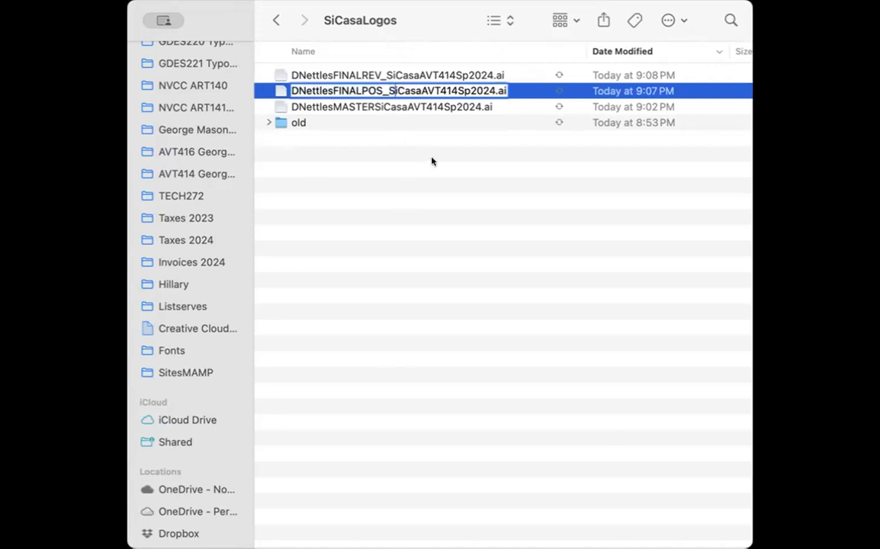
Rename the master logo file by inserting an underscore between MASTER and SiCasa.
{"action": "left_click", "coordinate": [374, 108]}
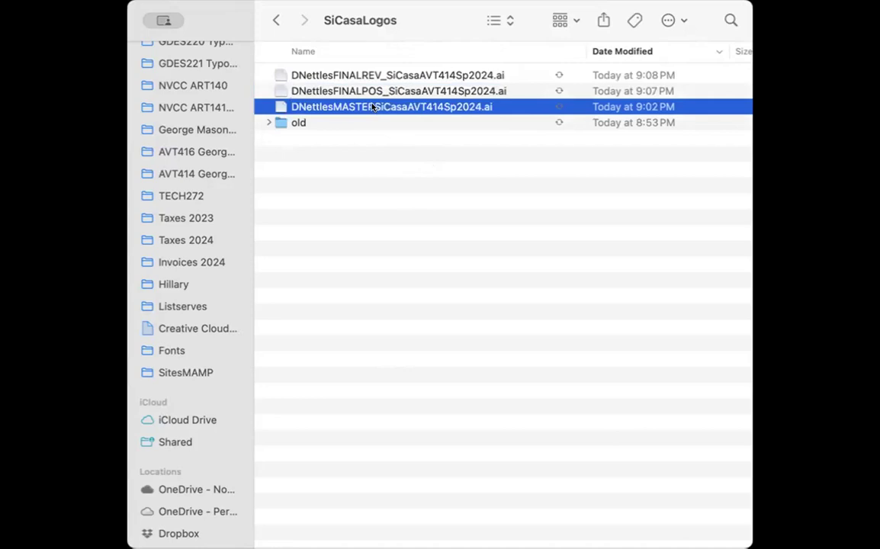
{"action": "left_click", "coordinate": [372, 107]}
{"action": "left_click", "coordinate": [372, 107]}
{"action": "type", "text": "_"}
{"action": "left_click", "coordinate": [427, 175]}
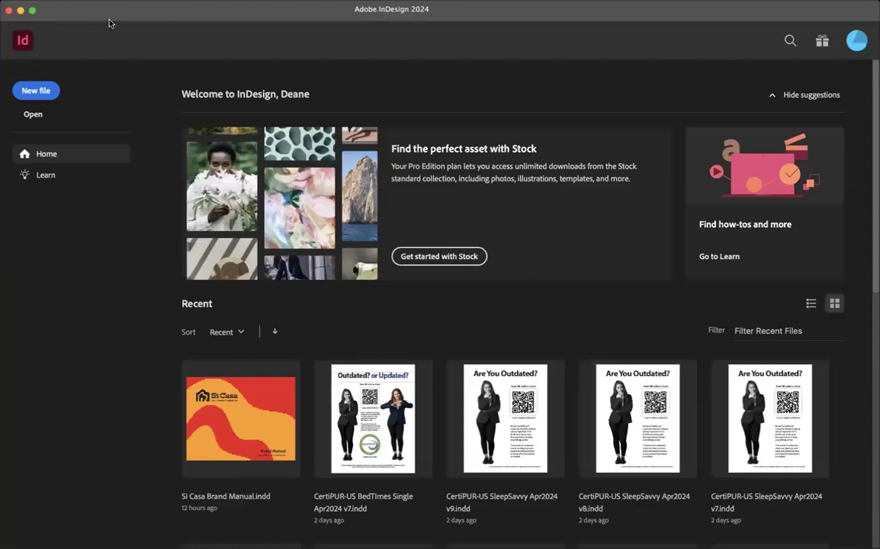
Switch to InDesign and create a landscape Tabloid print document without facing pages, collapsing the swatches to clear the page.
{"action": "left_click", "coordinate": [77, 5]}
{"action": "mouse_move", "coordinate": [90, 10]}
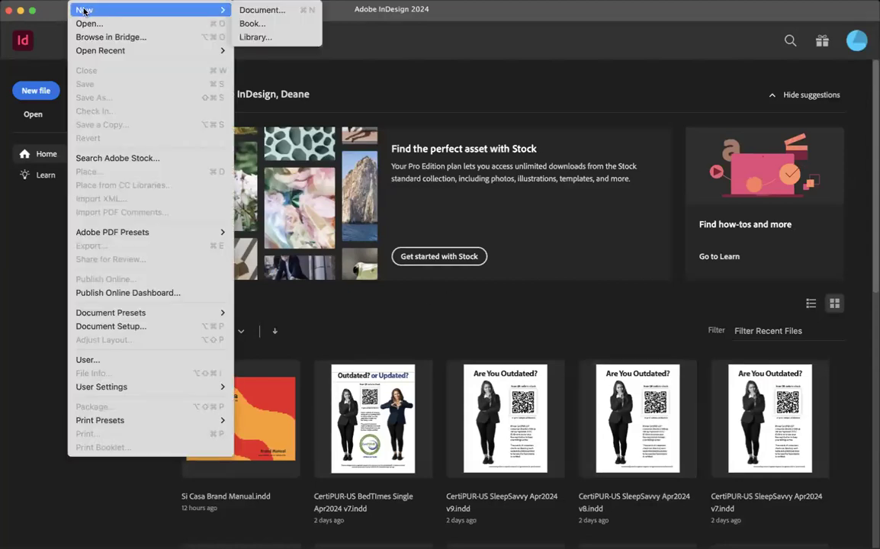
{"action": "left_click", "coordinate": [249, 16]}
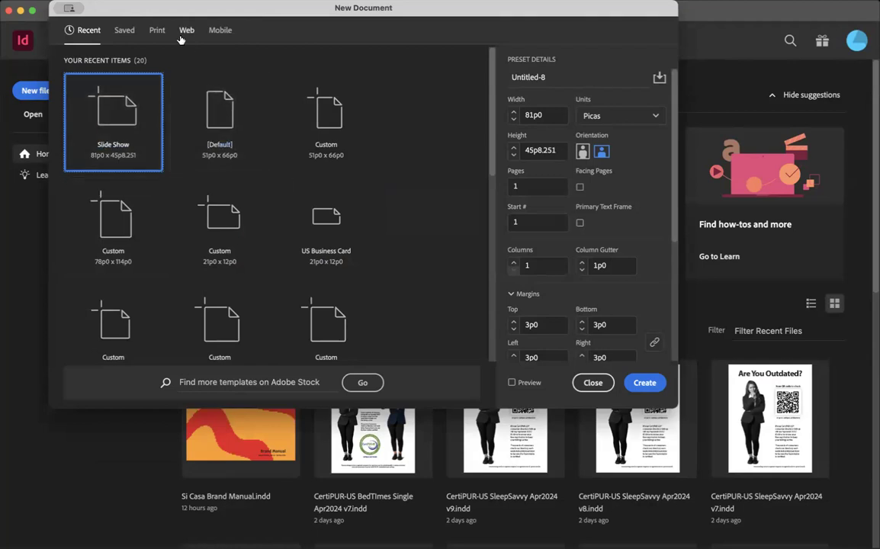
{"action": "left_click", "coordinate": [155, 31]}
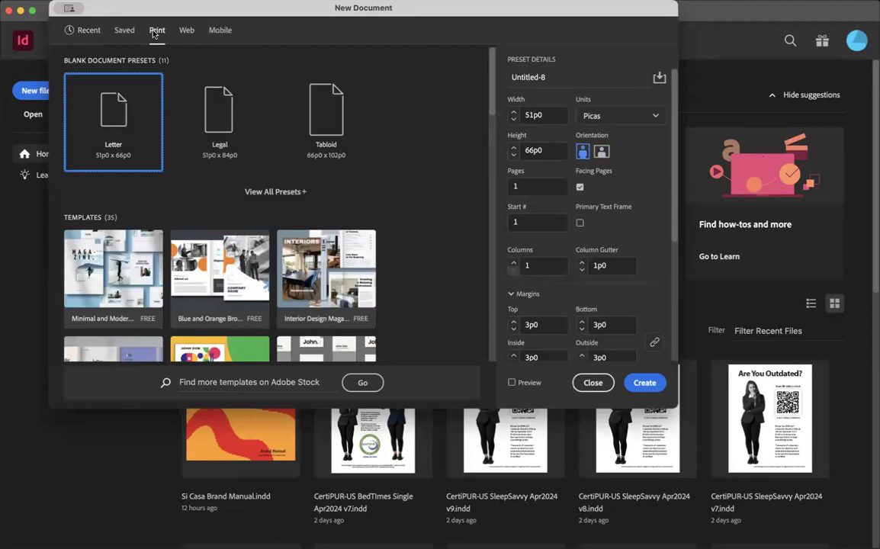
{"action": "left_click", "coordinate": [305, 107]}
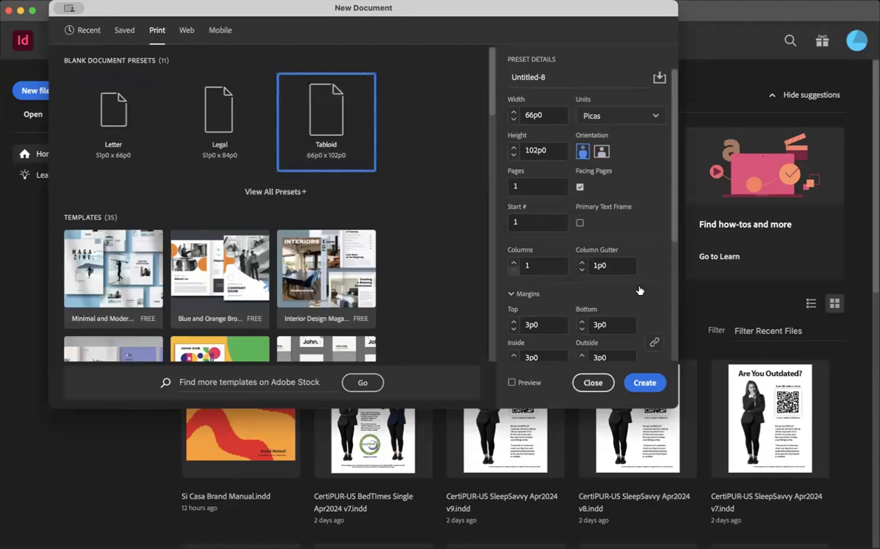
{"action": "left_click", "coordinate": [602, 152]}
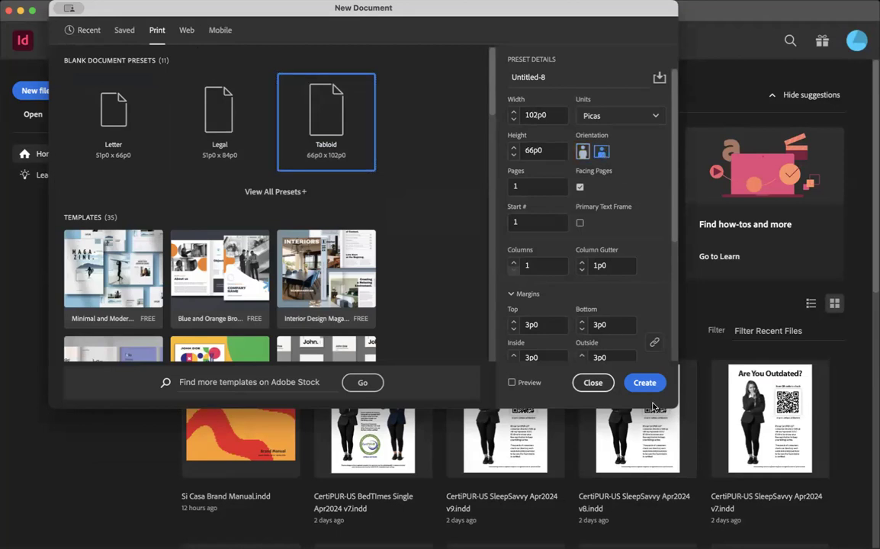
{"action": "left_click", "coordinate": [579, 186]}
{"action": "left_click", "coordinate": [644, 382]}
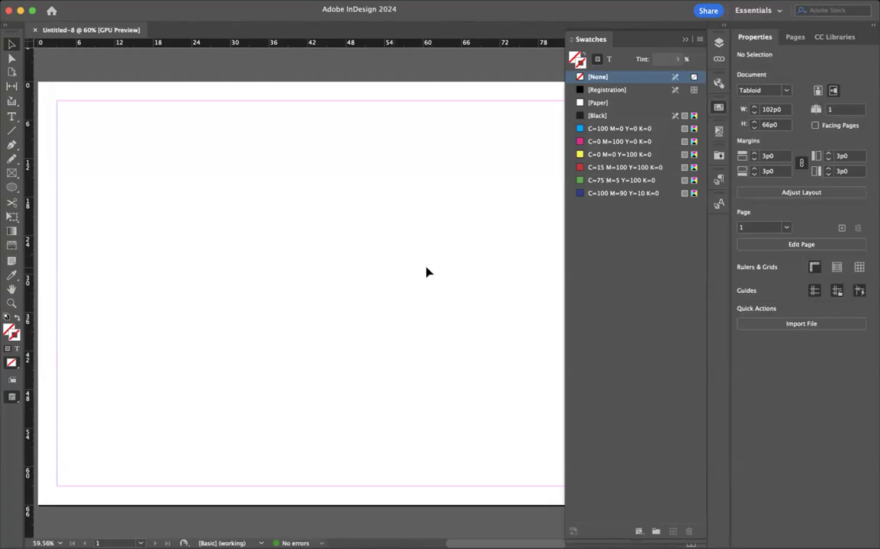
{"action": "left_click", "coordinate": [619, 39]}
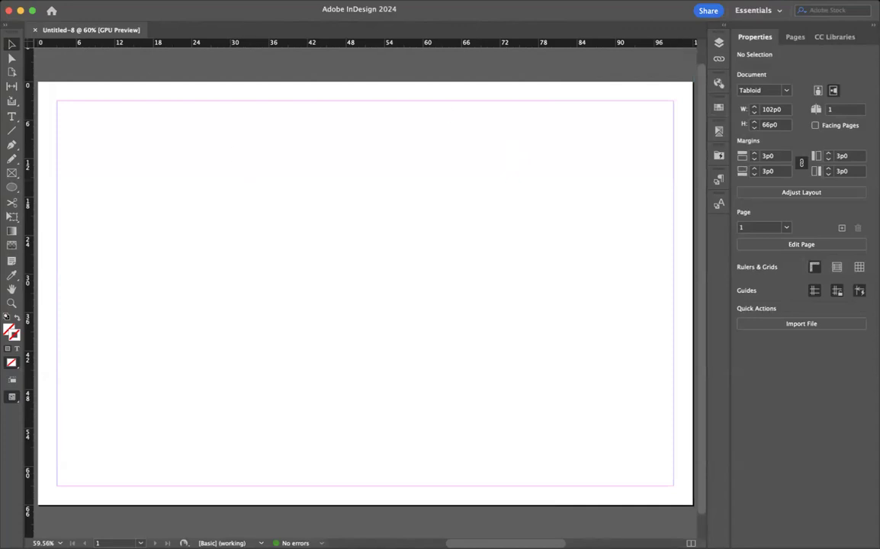
Place the FINALPOS logo from Brand Manual's SiCasaLogos folder at the page's upper-left margin corner, about 66p10 wide and 39p2 high.
{"action": "left_click", "coordinate": [82, 0]}
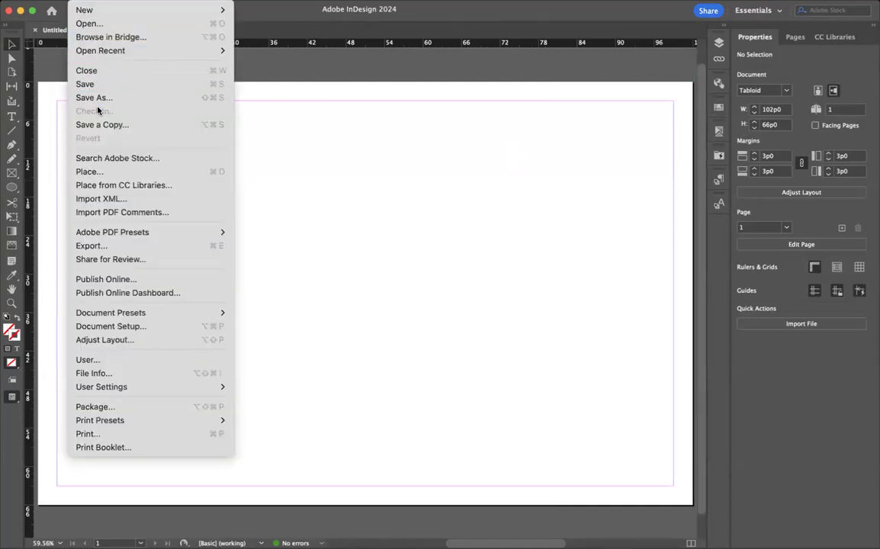
{"action": "left_click", "coordinate": [105, 174]}
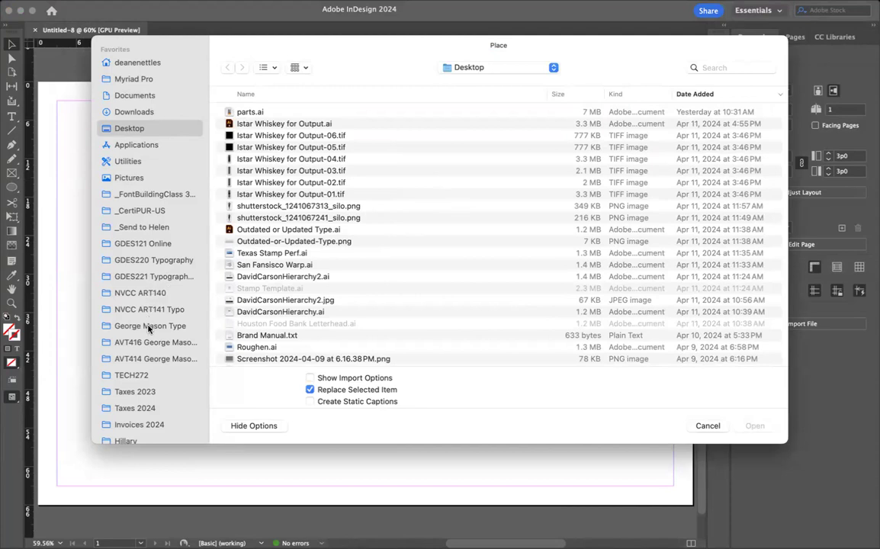
{"action": "left_click", "coordinate": [145, 358]}
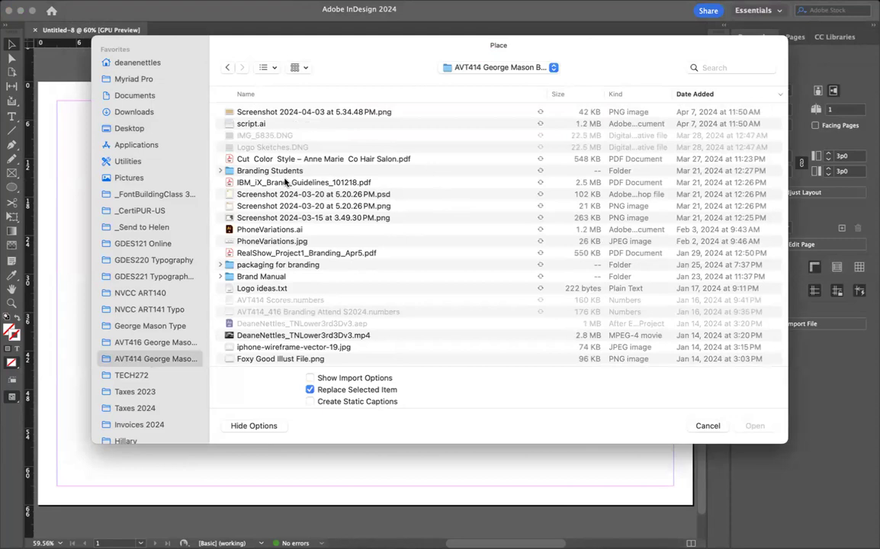
{"action": "left_click", "coordinate": [227, 277]}
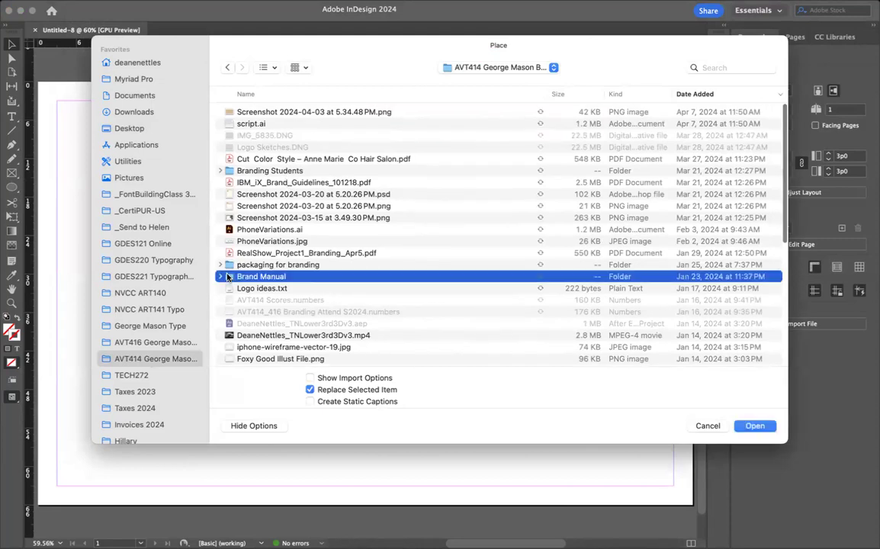
{"action": "double_click", "coordinate": [227, 277]}
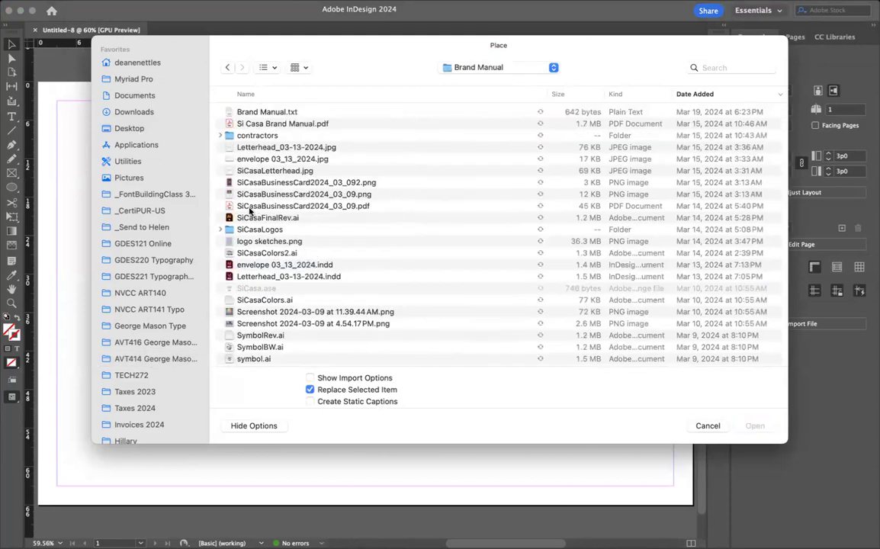
{"action": "double_click", "coordinate": [229, 229]}
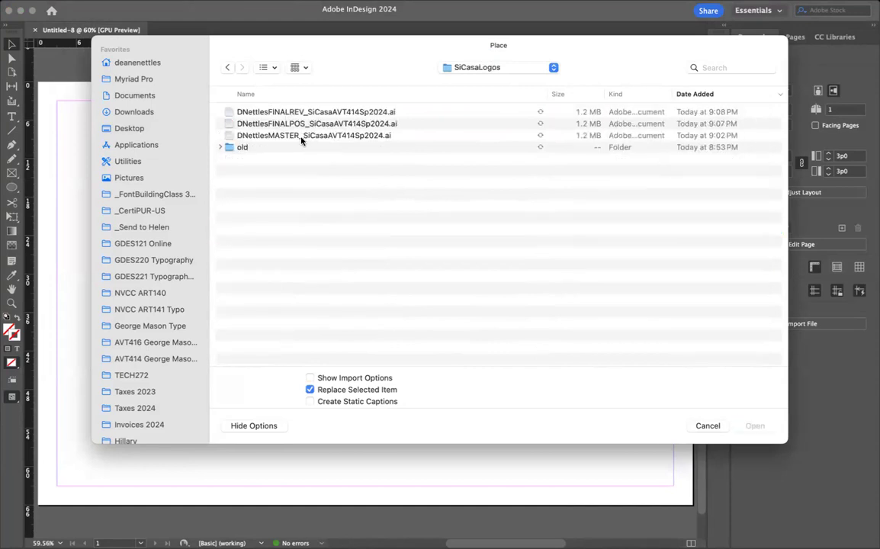
{"action": "left_click", "coordinate": [285, 125]}
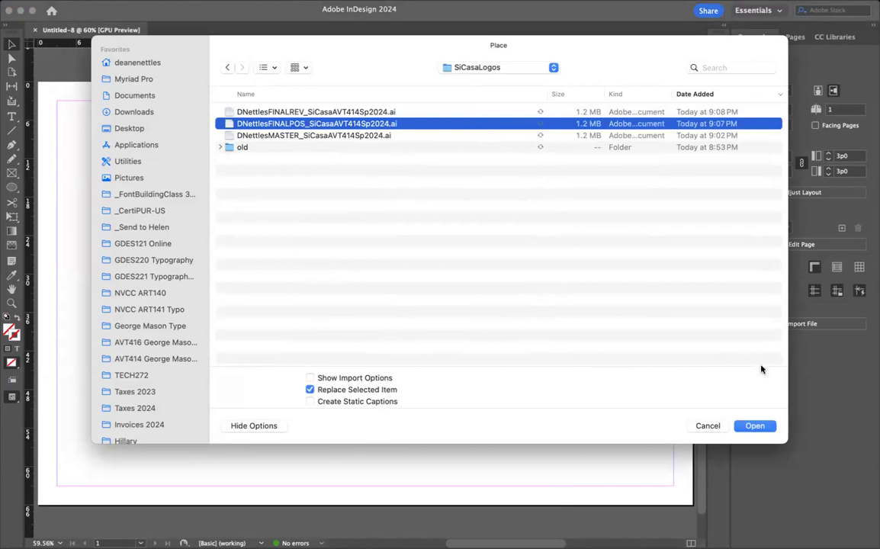
{"action": "left_click", "coordinate": [754, 427]}
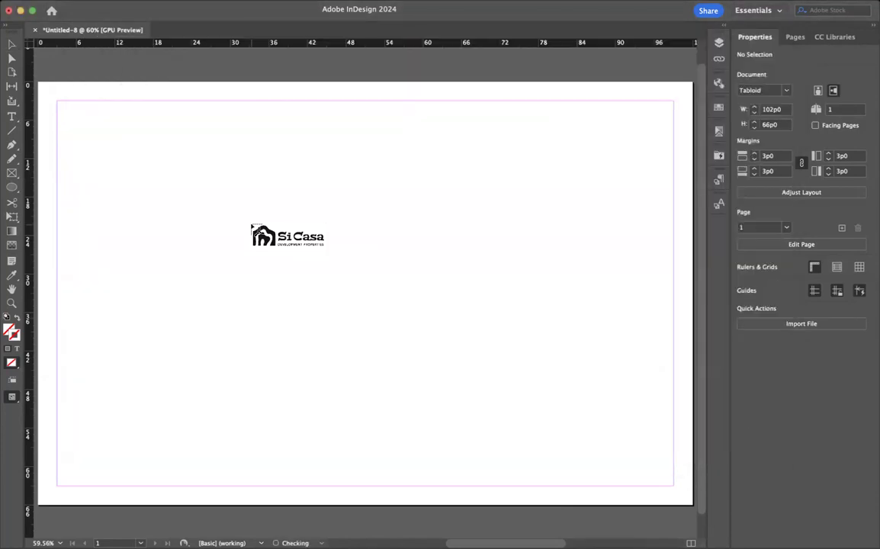
{"action": "left_click_drag", "start_coordinate": [57, 101], "coordinate": [485, 351]}
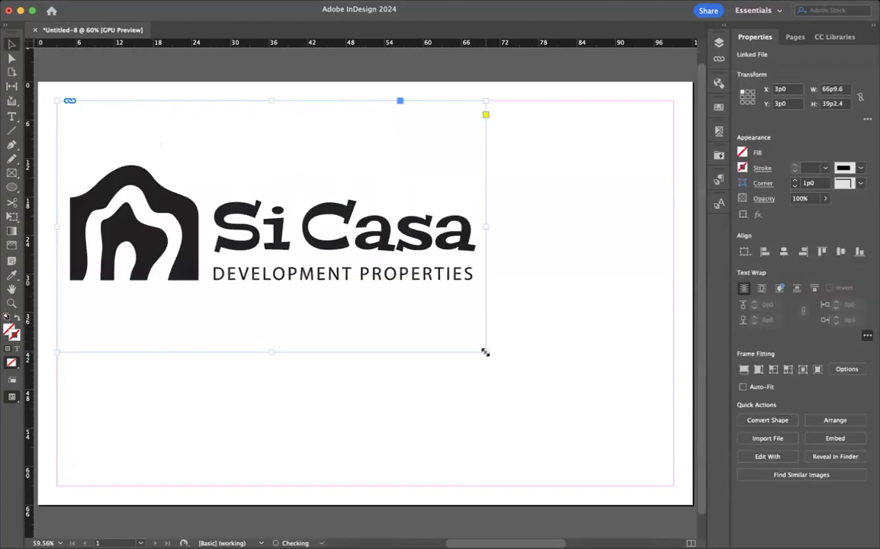
Crop the placed logo's frame at its top and bottom edges to about 27p4 high and move it up to about Y 6p2.
{"action": "scroll", "coordinate": [522, 285], "scroll_direction": "down", "scroll_amount": 2}
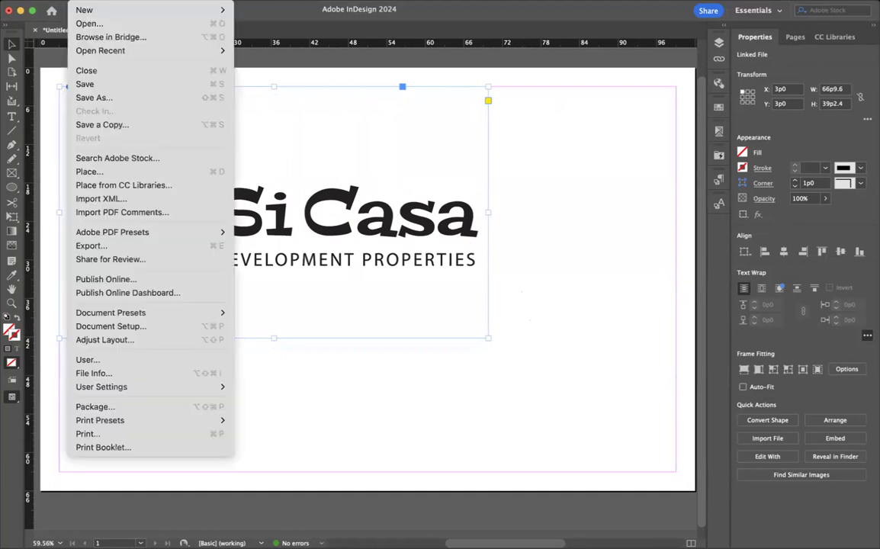
{"action": "left_click", "coordinate": [90, 176]}
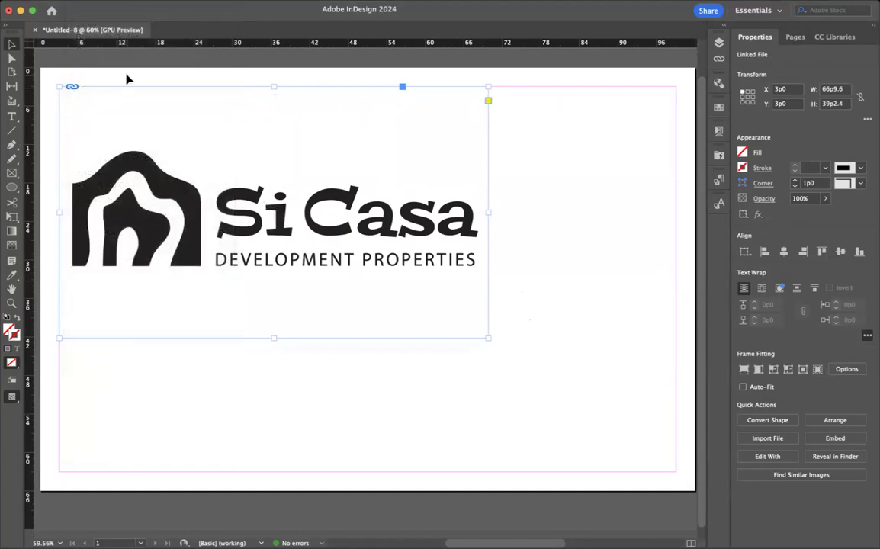
{"action": "left_click", "coordinate": [127, 78]}
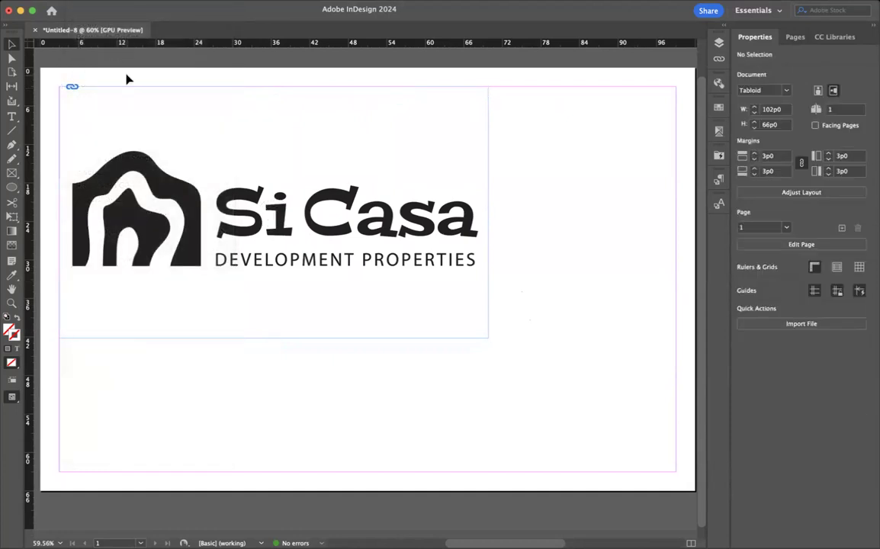
{"action": "left_click", "coordinate": [196, 212]}
{"action": "left_click_drag", "start_coordinate": [275, 338], "coordinate": [273, 299]}
{"action": "left_click_drag", "start_coordinate": [273, 86], "coordinate": [271, 124]}
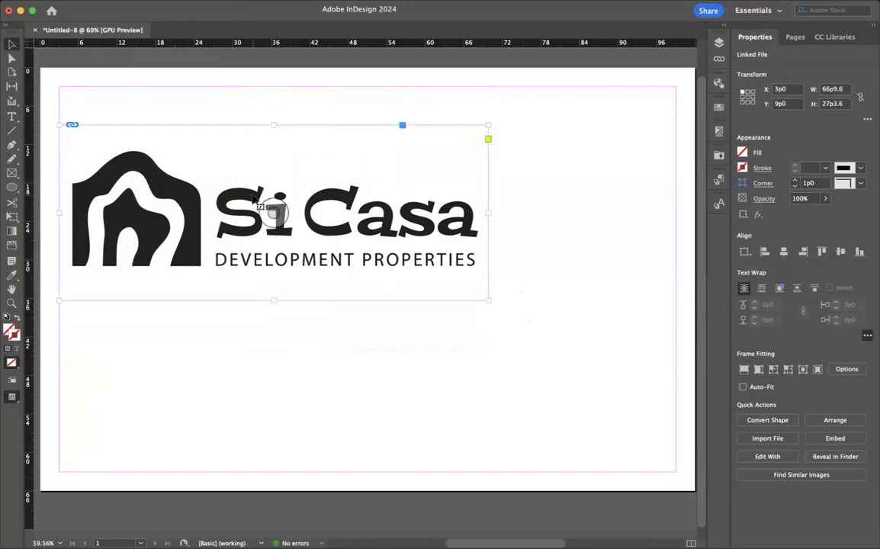
{"action": "left_click_drag", "start_coordinate": [229, 176], "coordinate": [229, 159]}
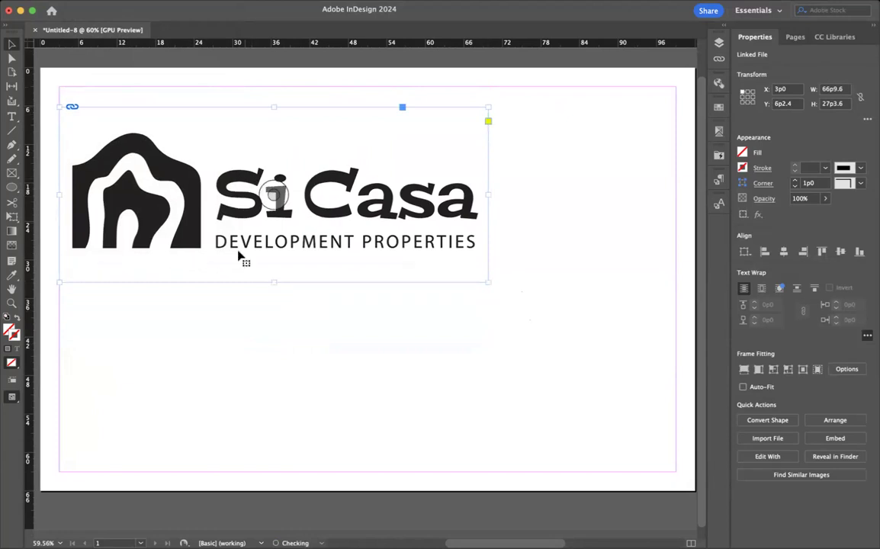
{"action": "left_click", "coordinate": [208, 338]}
Place the FINALREV logo below the positive one at the same width, about 66p10 by 23p0, and fill its frame with [Black].
{"action": "left_click", "coordinate": [82, 6]}
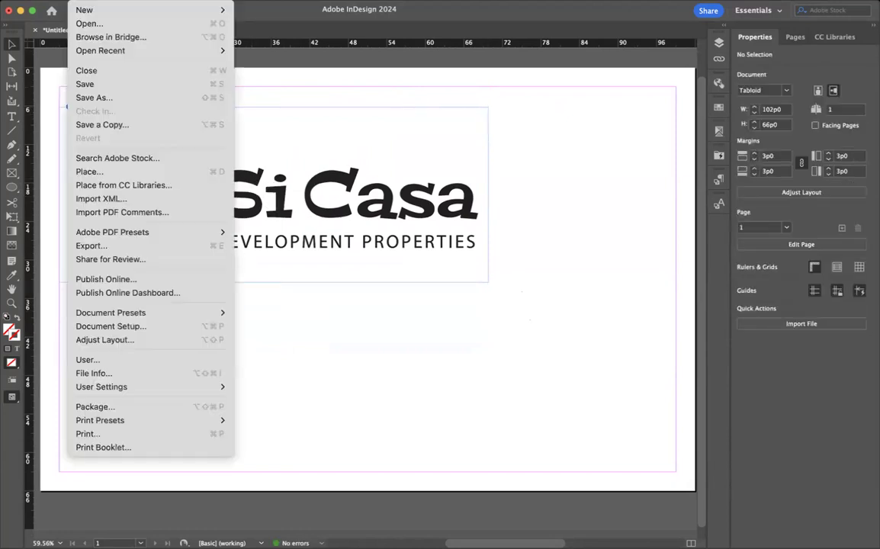
{"action": "mouse_move", "coordinate": [138, 229]}
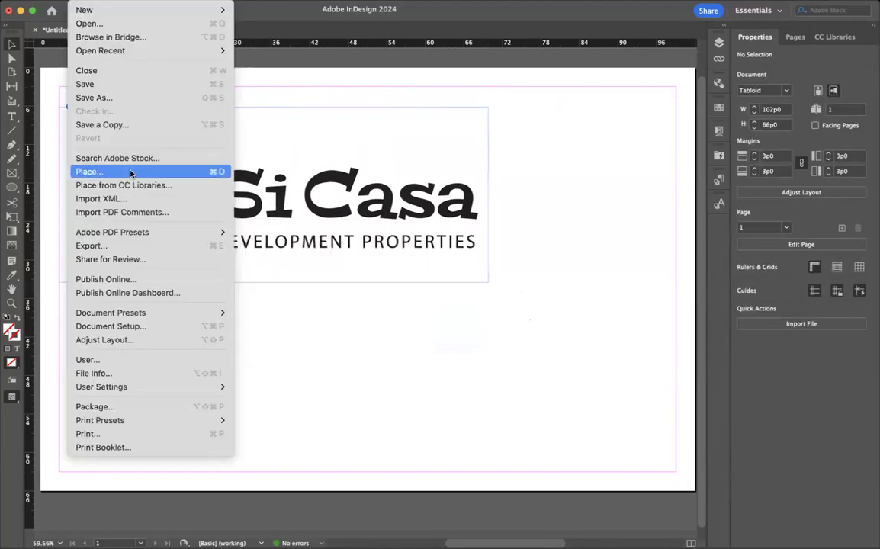
{"action": "left_click", "coordinate": [114, 170]}
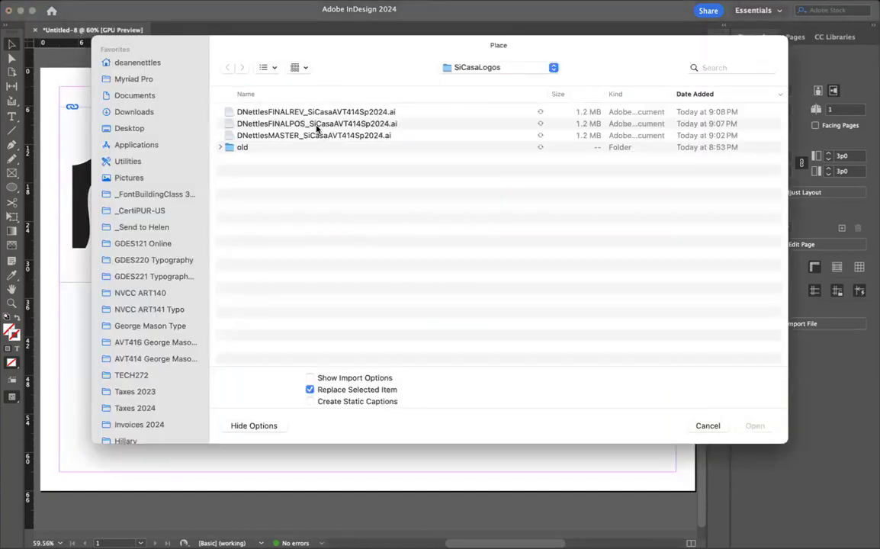
{"action": "left_click", "coordinate": [287, 111]}
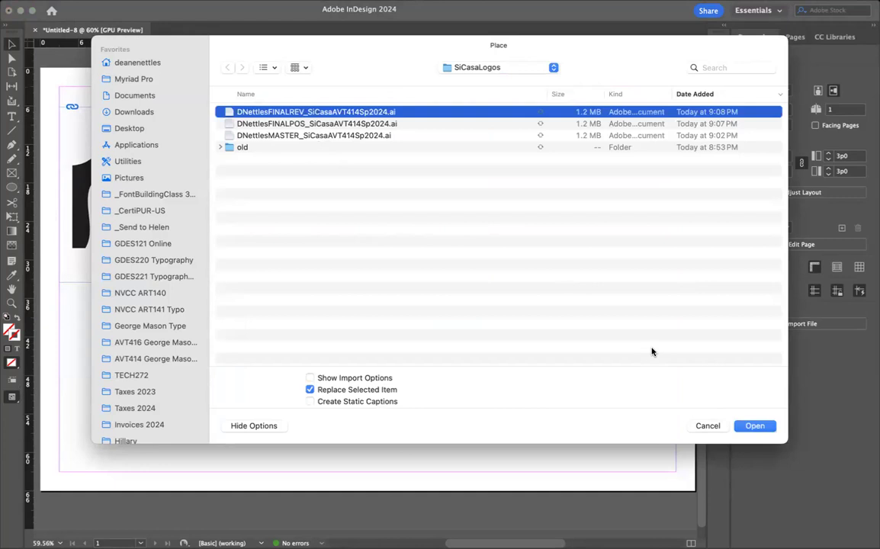
{"action": "left_click", "coordinate": [753, 426]}
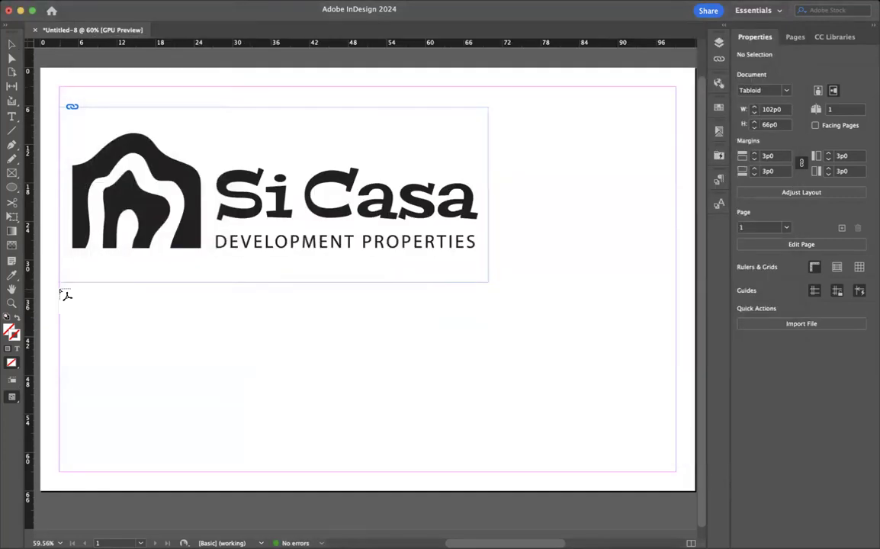
{"action": "left_click_drag", "start_coordinate": [61, 289], "coordinate": [489, 478]}
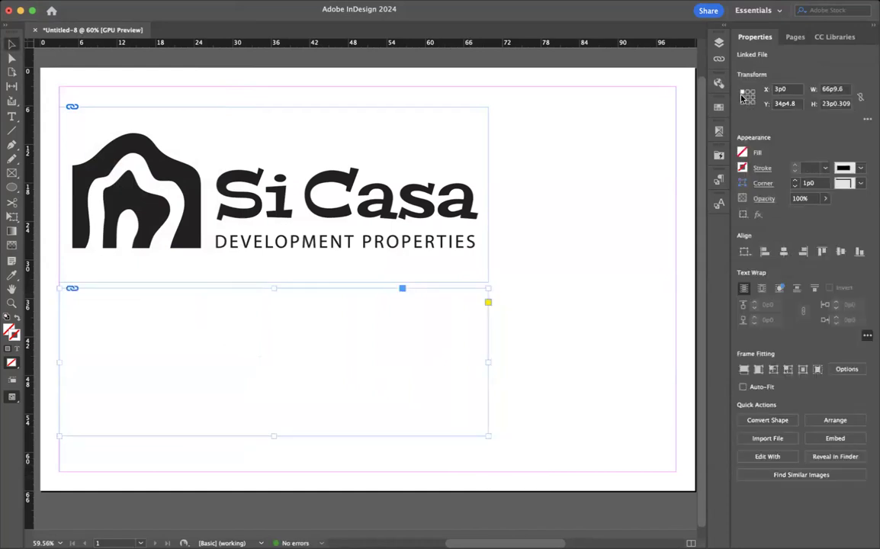
{"action": "left_click", "coordinate": [743, 153]}
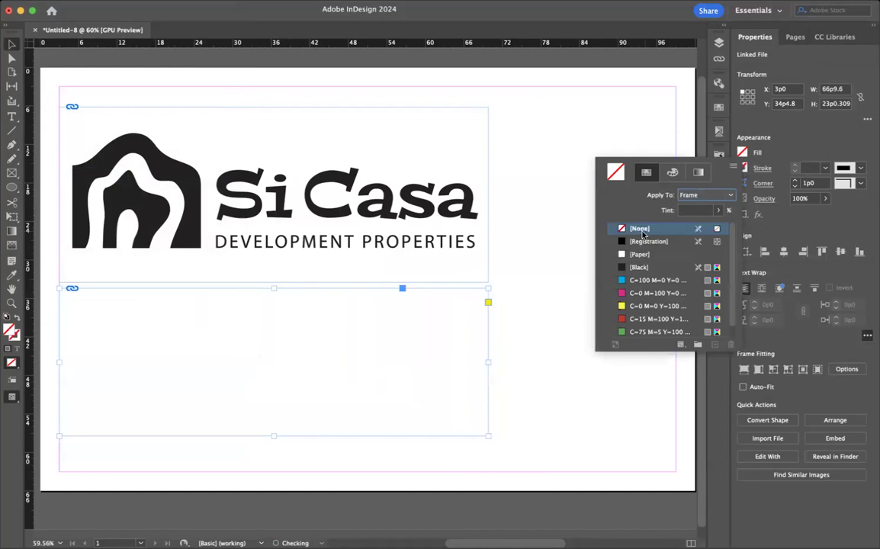
{"action": "left_click", "coordinate": [639, 268]}
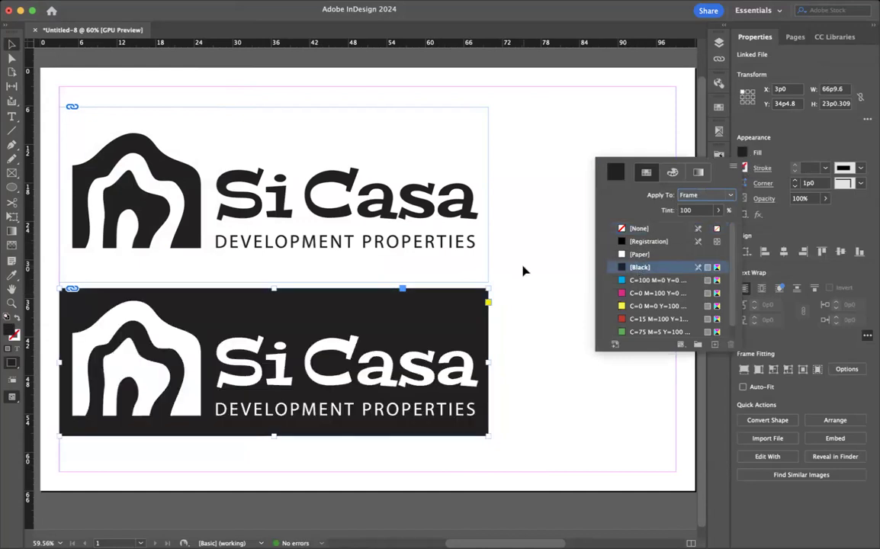
Try cyan, magenta, yellow, red and green fills on the reversed logo's frame and restore its [Black] fill.
{"action": "left_click", "coordinate": [12, 43]}
{"action": "left_click", "coordinate": [74, 83]}
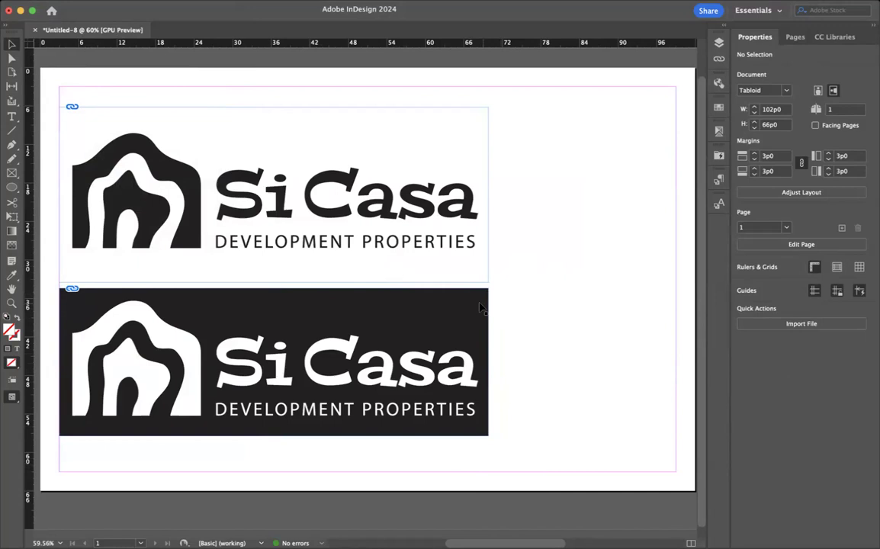
{"action": "left_click", "coordinate": [241, 320]}
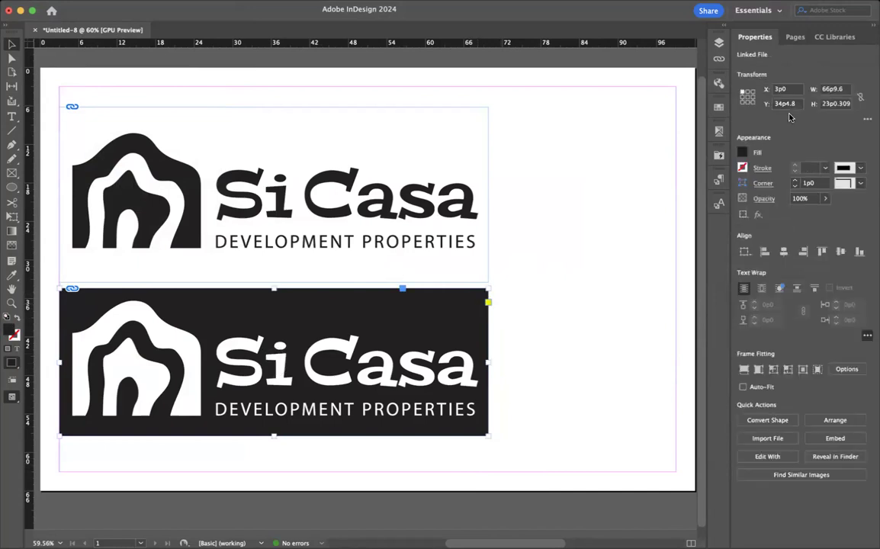
{"action": "left_click", "coordinate": [742, 153]}
{"action": "left_click", "coordinate": [662, 281]}
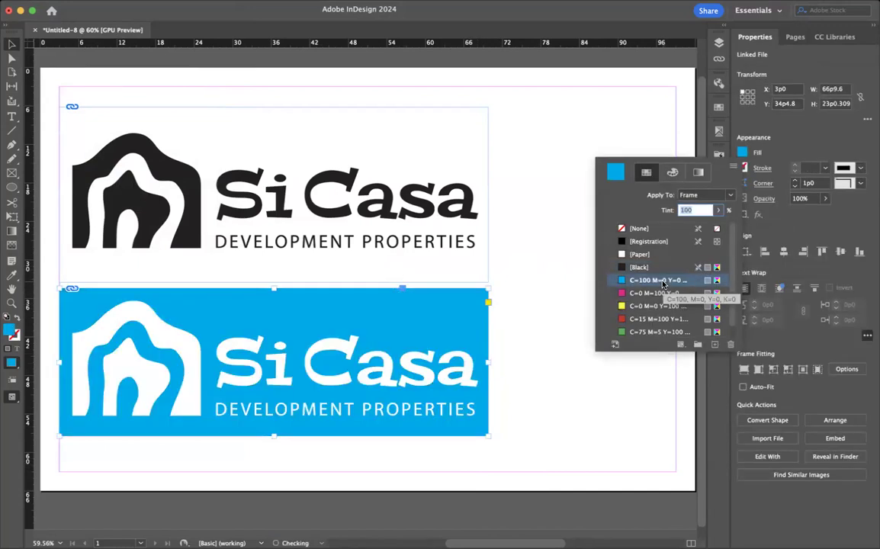
{"action": "left_click", "coordinate": [657, 292]}
{"action": "left_click", "coordinate": [654, 307]}
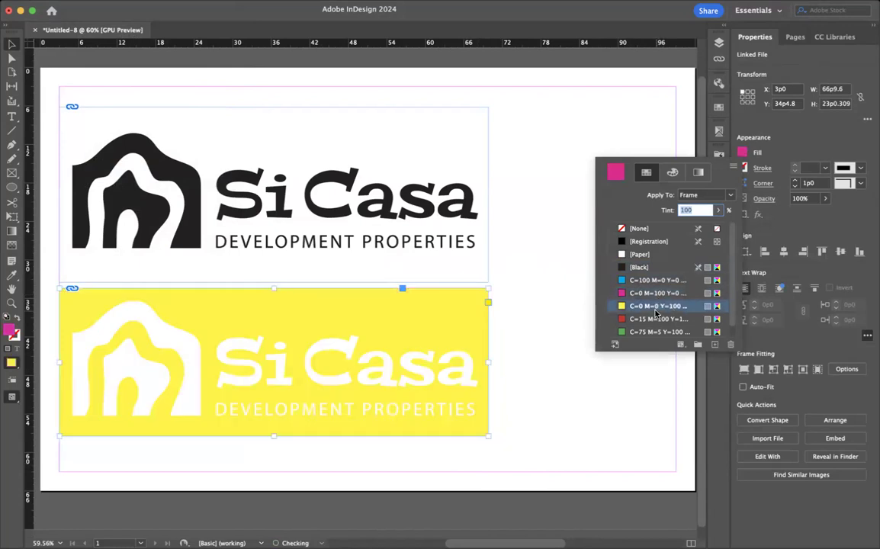
{"action": "left_click", "coordinate": [651, 320]}
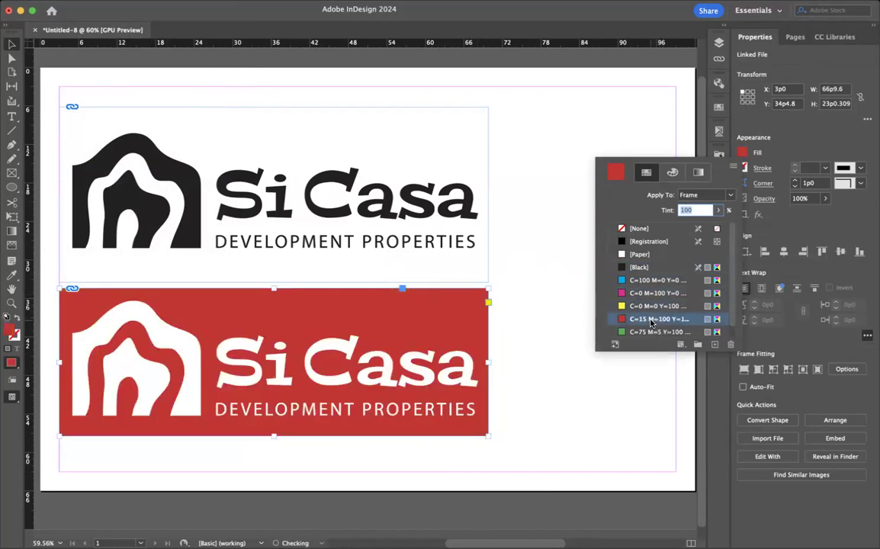
{"action": "left_click", "coordinate": [651, 332]}
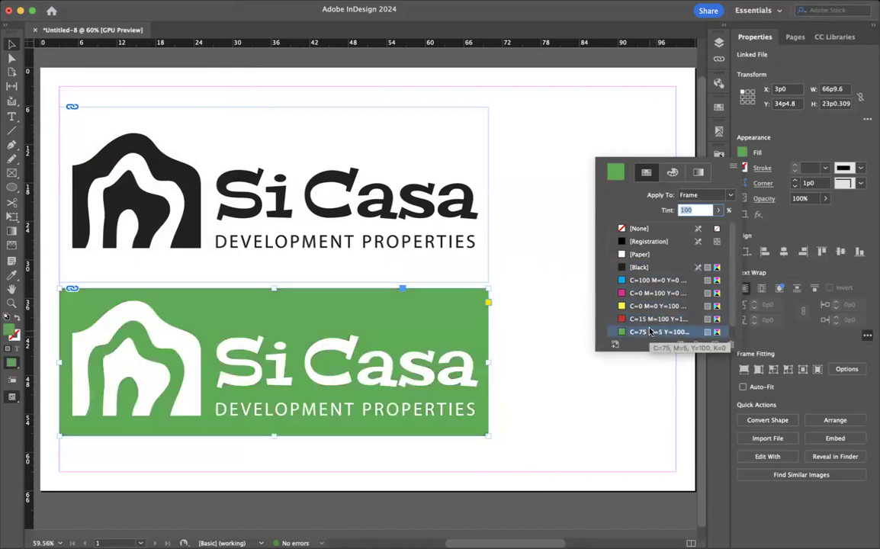
{"action": "left_click", "coordinate": [639, 268]}
{"action": "scroll", "coordinate": [553, 253], "scroll_direction": "down", "scroll_amount": 1}
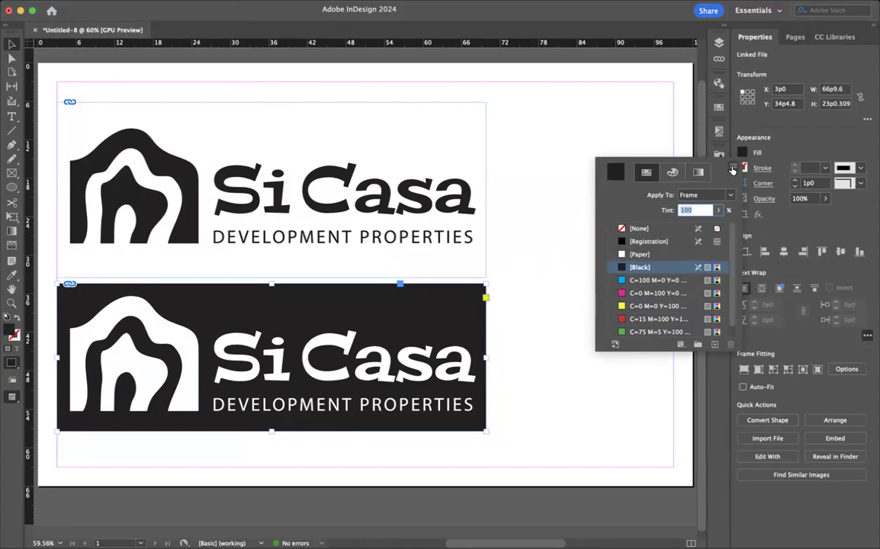
{"action": "left_click", "coordinate": [666, 111]}
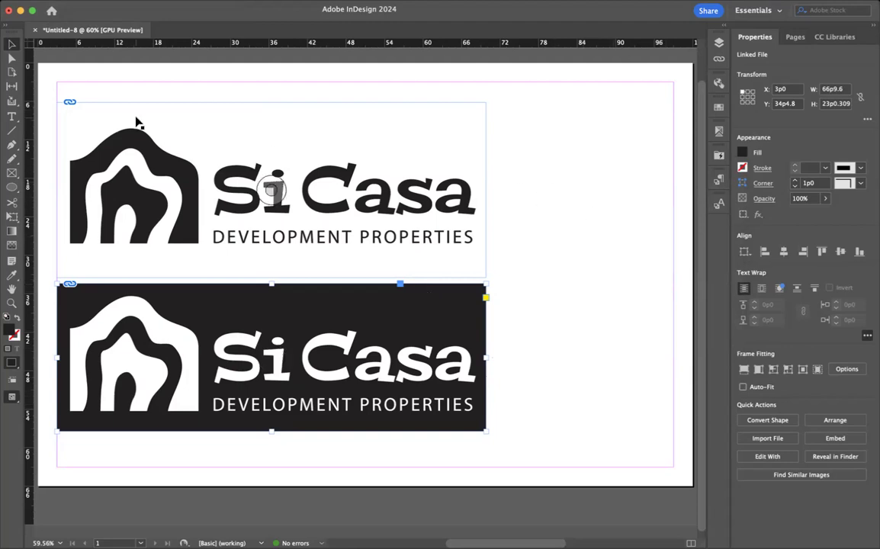
{"action": "left_click", "coordinate": [243, 90]}
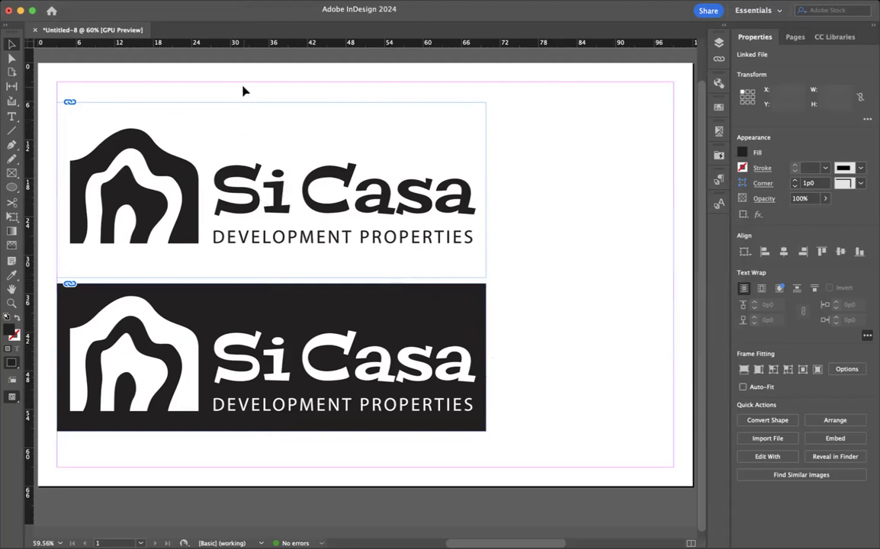
Duplicate the positive logo to its right and scale the copy down to about 12p3 wide and 5p0 high.
{"action": "left_click", "coordinate": [246, 197]}
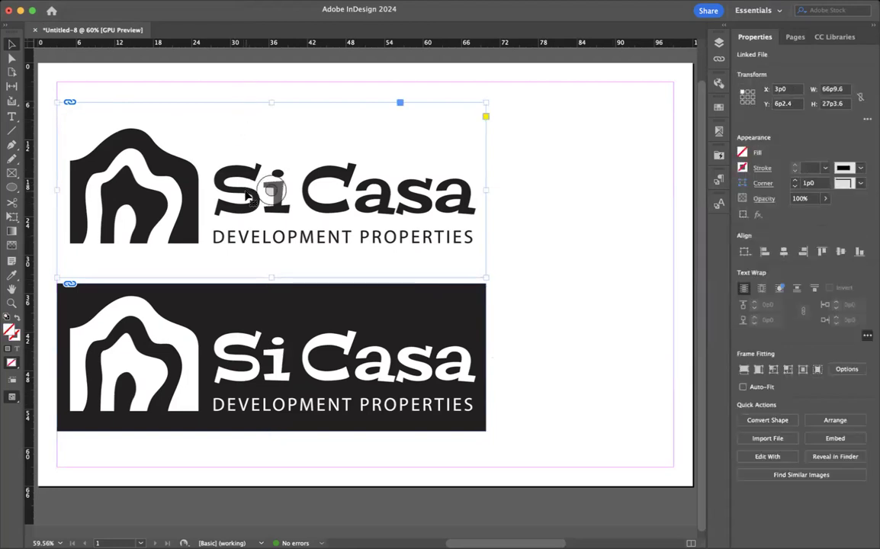
{"action": "key", "text": "super+f"}
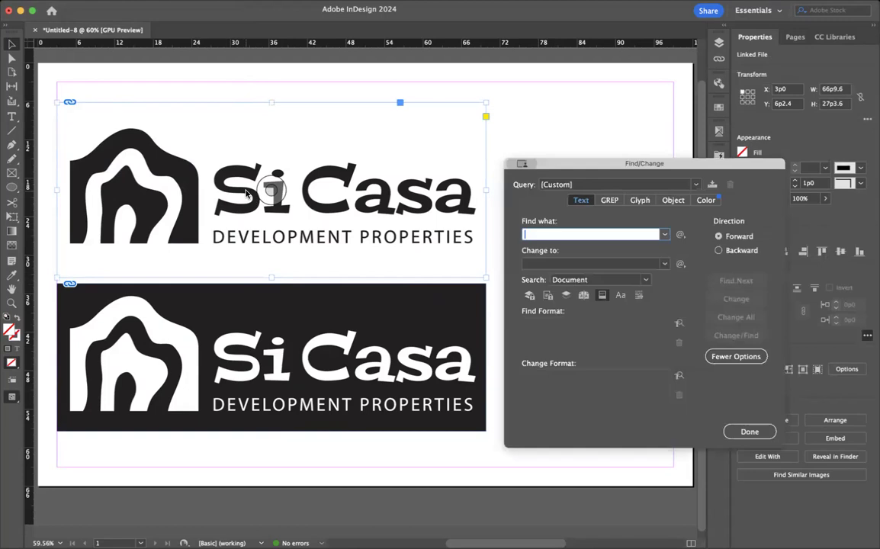
{"action": "left_click", "coordinate": [749, 432]}
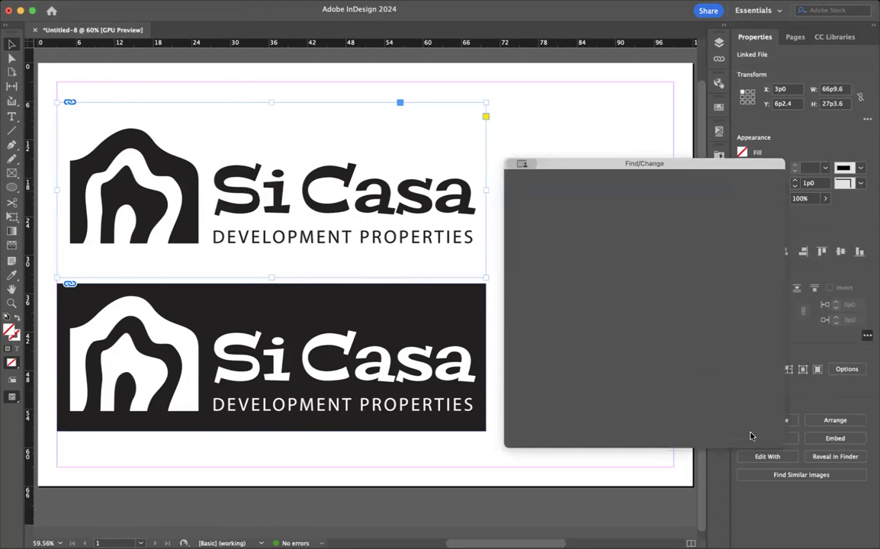
{"action": "left_click_drag", "start_coordinate": [363, 204], "coordinate": [478, 204]}
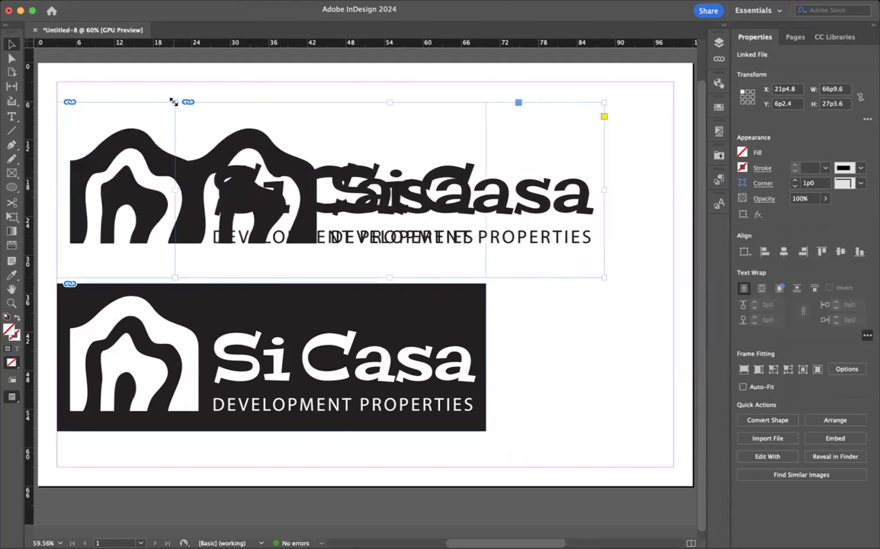
{"action": "left_click_drag", "start_coordinate": [173, 101], "coordinate": [545, 250]}
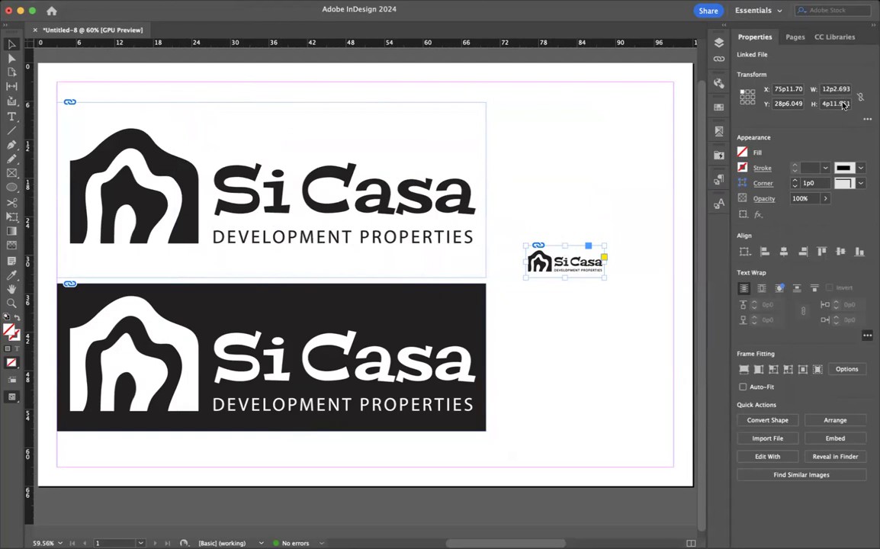
Switch the ruler units to inches, scale the small positive logo to about 1 in wide and move it up beside the large one.
{"action": "right_click", "coordinate": [29, 46]}
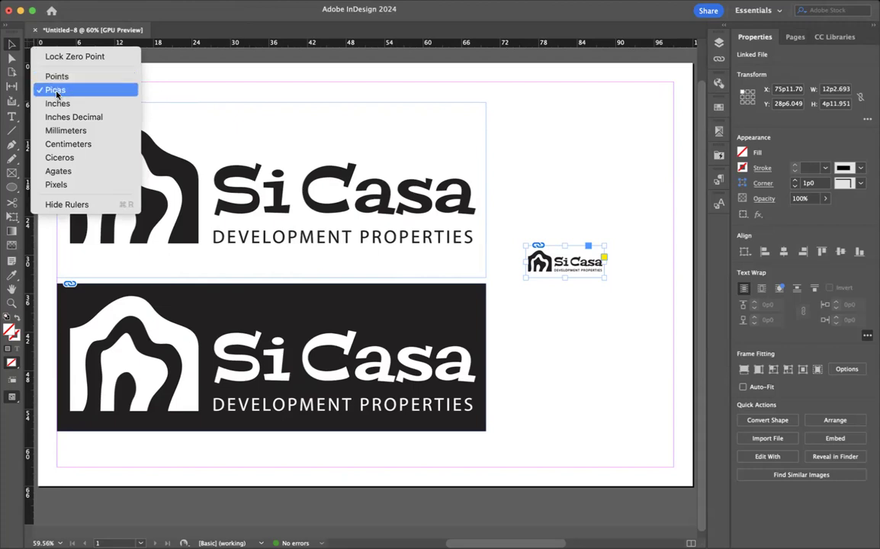
{"action": "key", "text": "Escape"}
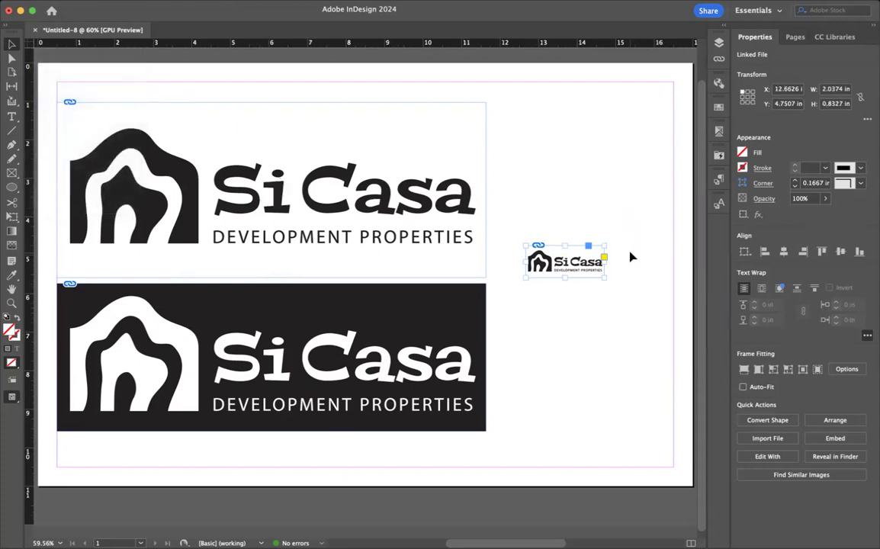
{"action": "left_click_drag", "start_coordinate": [525, 244], "coordinate": [557, 257]}
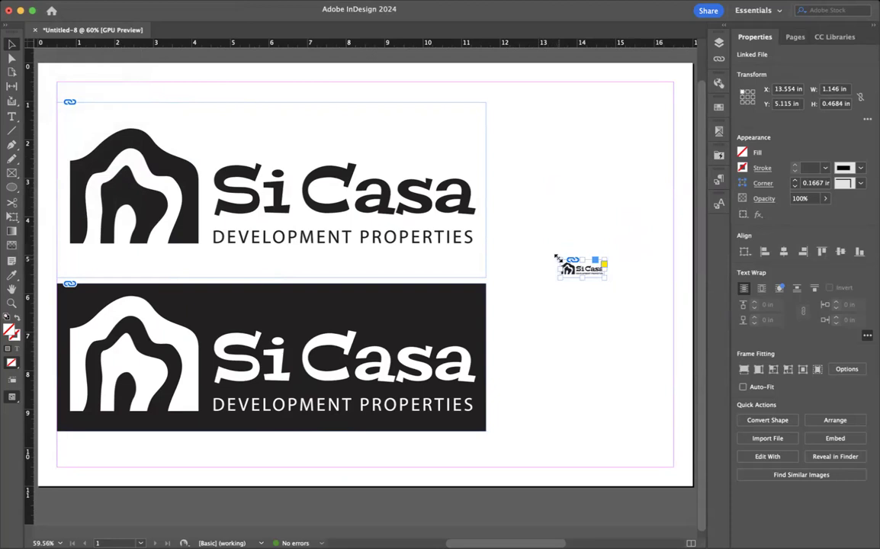
{"action": "left_click_drag", "start_coordinate": [558, 259], "coordinate": [597, 217]}
{"action": "left_click", "coordinate": [529, 314]}
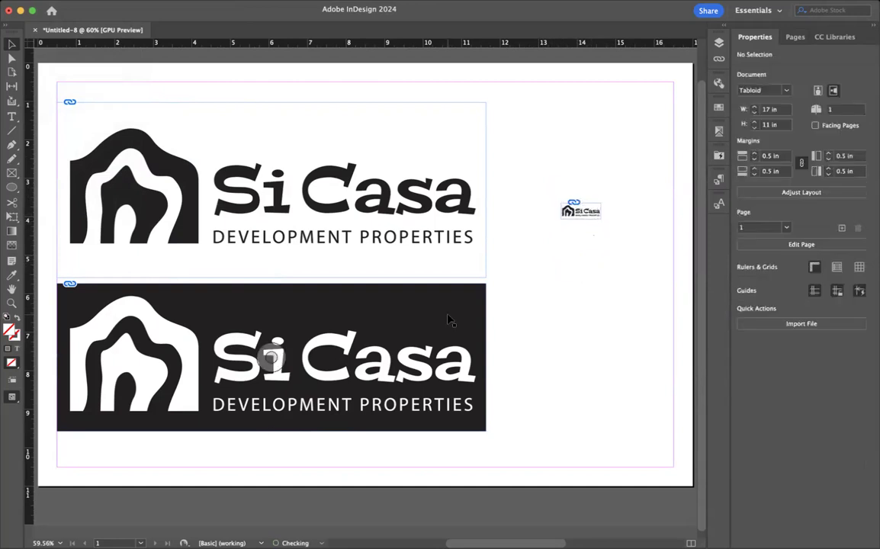
Duplicate the reversed logo, scale the copy to about 1.04 by 0.36 in and align it below the small positive logo.
{"action": "left_click", "coordinate": [305, 329]}
{"action": "left_click_drag", "start_coordinate": [251, 321], "coordinate": [391, 322]}
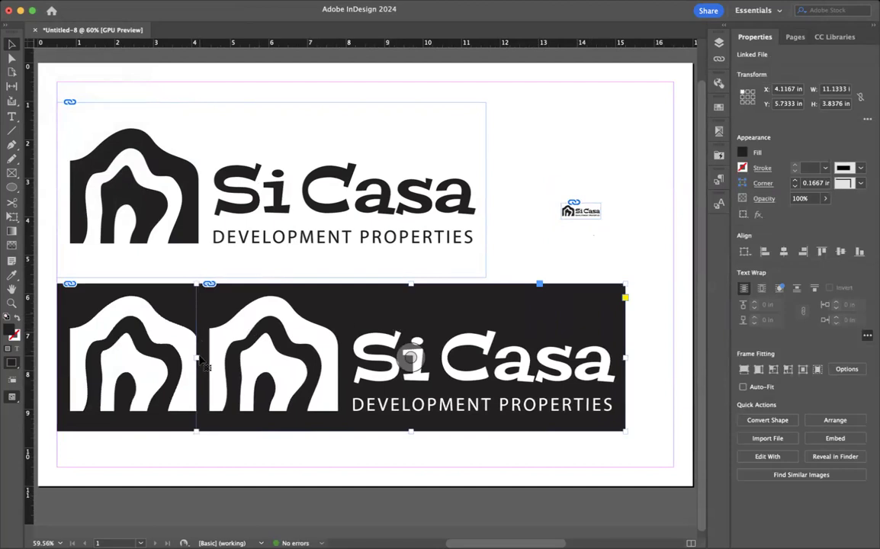
{"action": "left_click_drag", "start_coordinate": [197, 358], "coordinate": [586, 412]}
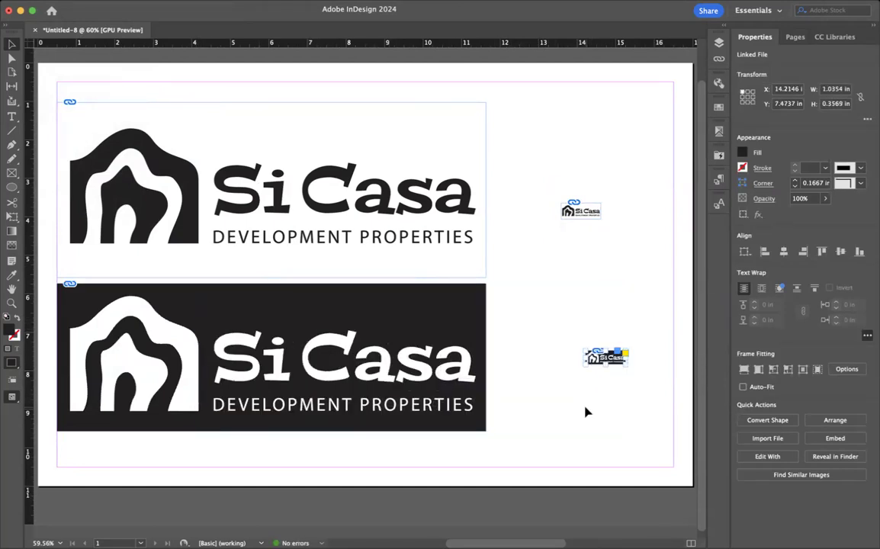
{"action": "left_click_drag", "start_coordinate": [612, 365], "coordinate": [584, 357]}
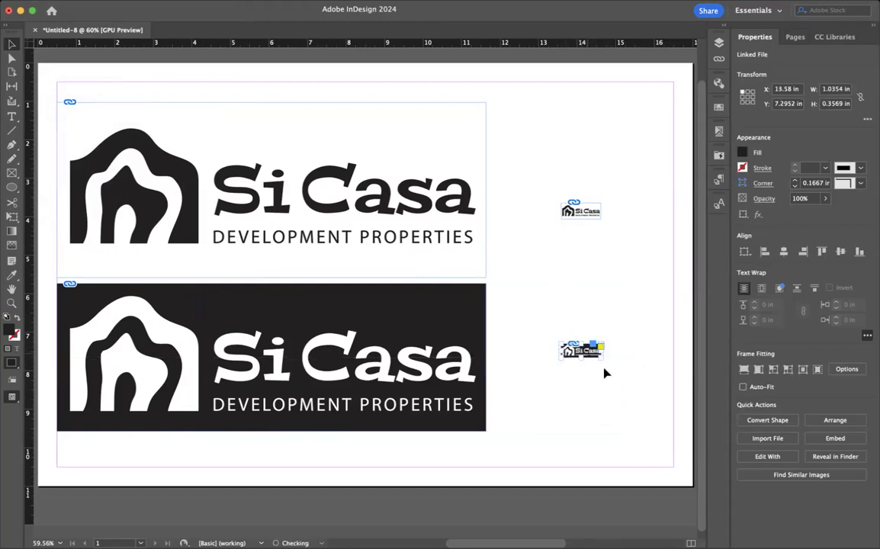
{"action": "left_click", "coordinate": [620, 418]}
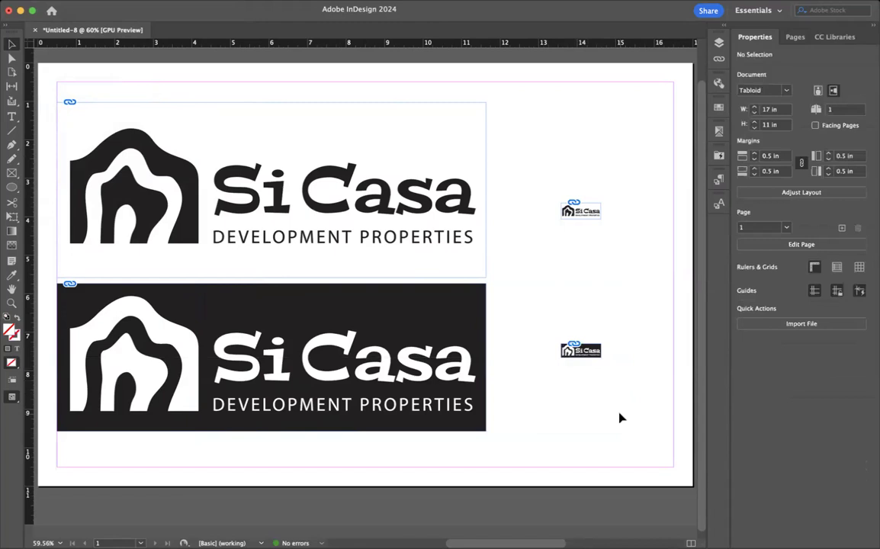
Enlarge the two large logos together to about 12.68 in wide.
{"action": "left_click", "coordinate": [271, 191]}
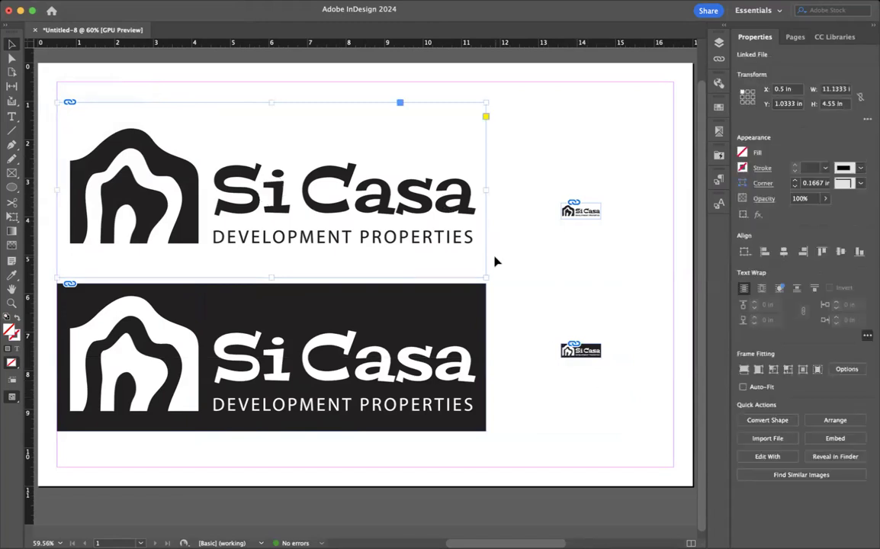
{"action": "left_click", "coordinate": [465, 313], "text": "shift"}
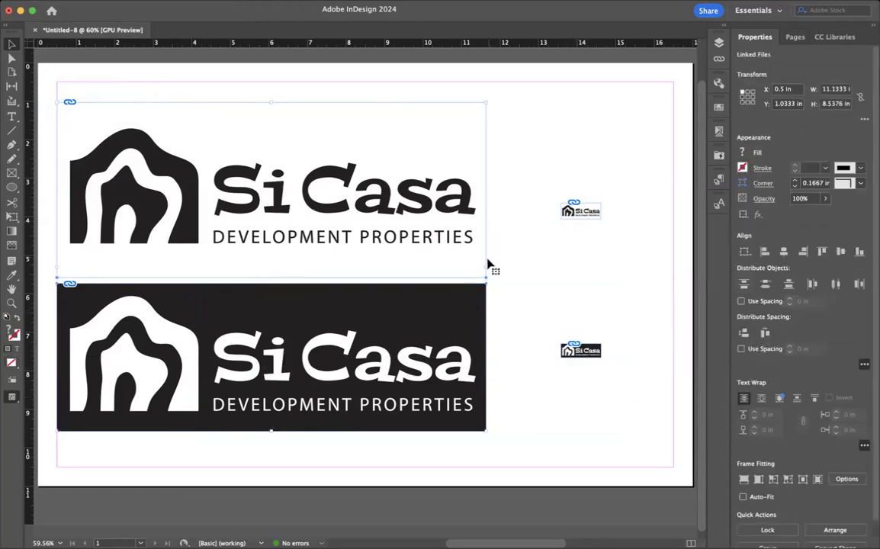
{"action": "left_click_drag", "start_coordinate": [485, 267], "coordinate": [545, 277]}
Move both small logos about 0.9 in to the right, clear of the enlarged ones.
{"action": "left_click", "coordinate": [599, 228]}
{"action": "left_click", "coordinate": [581, 211]}
{"action": "left_click_drag", "start_coordinate": [590, 360], "coordinate": [623, 372]}
{"action": "left_click", "coordinate": [622, 425]}
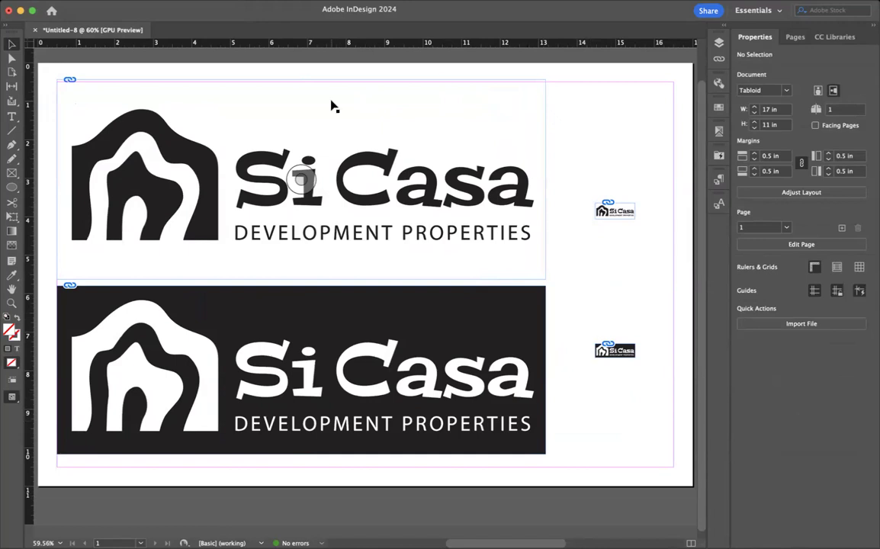
Crop the large positive logo's frame at its top edge to Y 0.7 in and at its bottom edge to about 4.56 in high.
{"action": "left_click", "coordinate": [308, 95]}
{"action": "left_click_drag", "start_coordinate": [303, 81], "coordinate": [301, 89]}
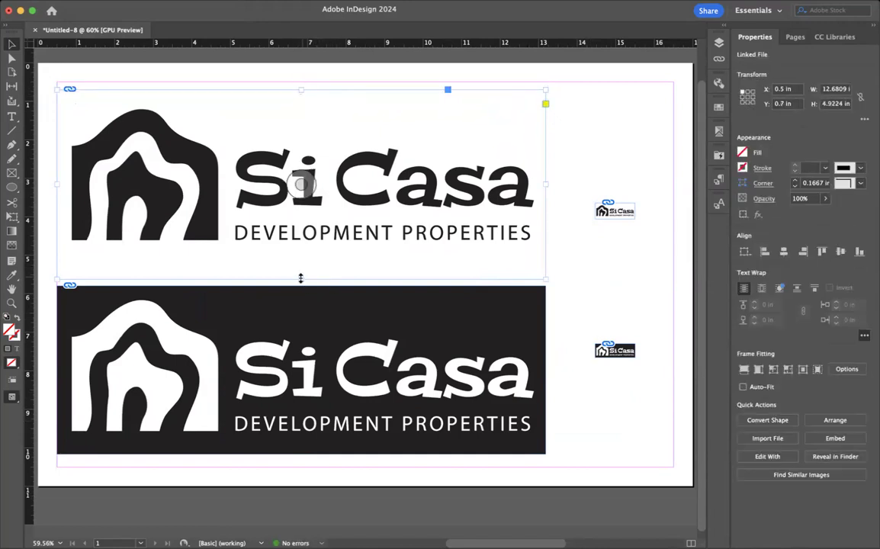
{"action": "left_click_drag", "start_coordinate": [301, 279], "coordinate": [301, 266]}
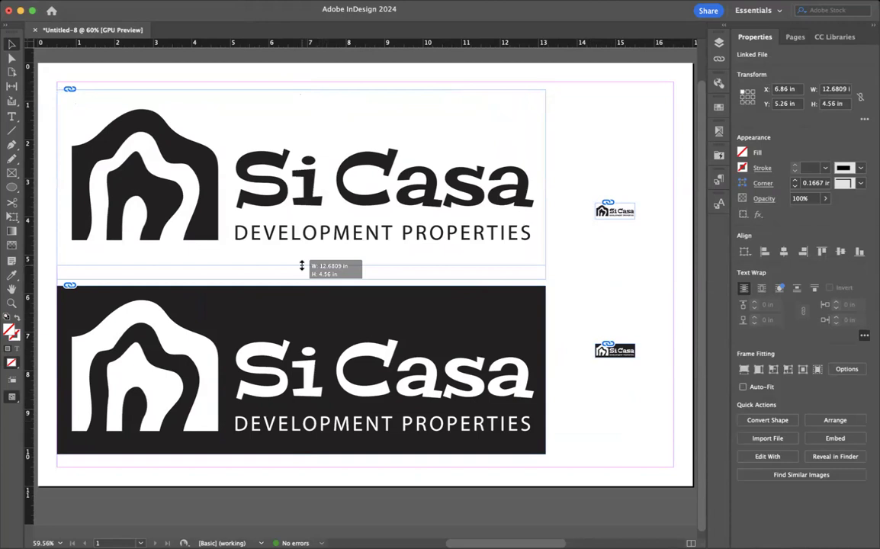
{"action": "left_click", "coordinate": [594, 134]}
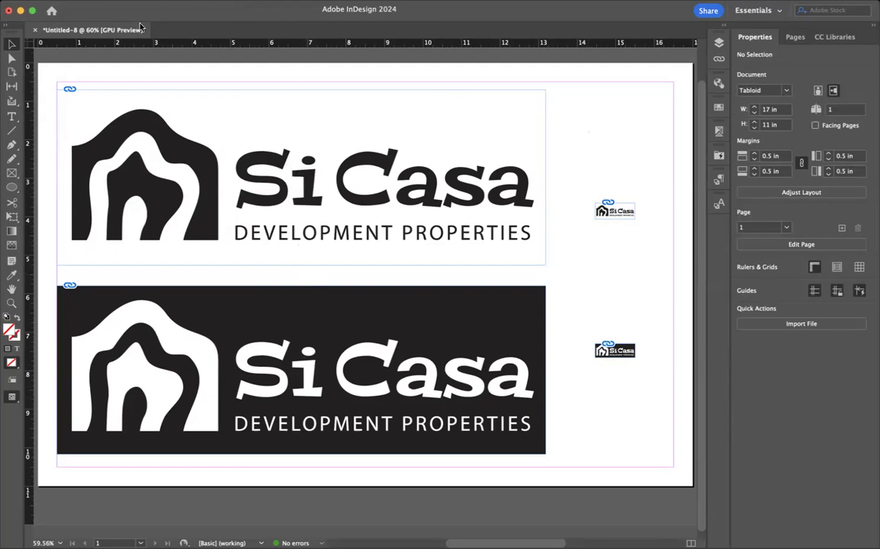
Start saving the layout under a new name in the Brand Manual's SiCasaLogos folder.
{"action": "left_click", "coordinate": [68, 0]}
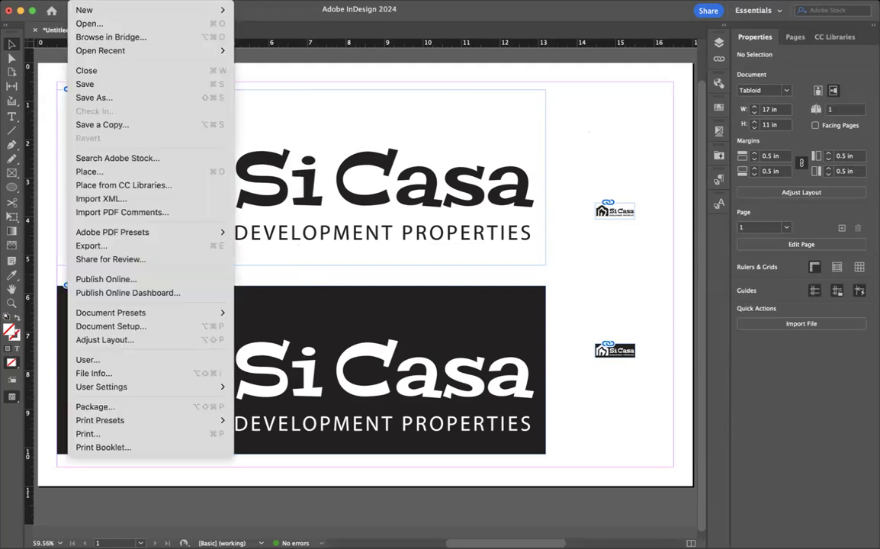
{"action": "left_click", "coordinate": [95, 97]}
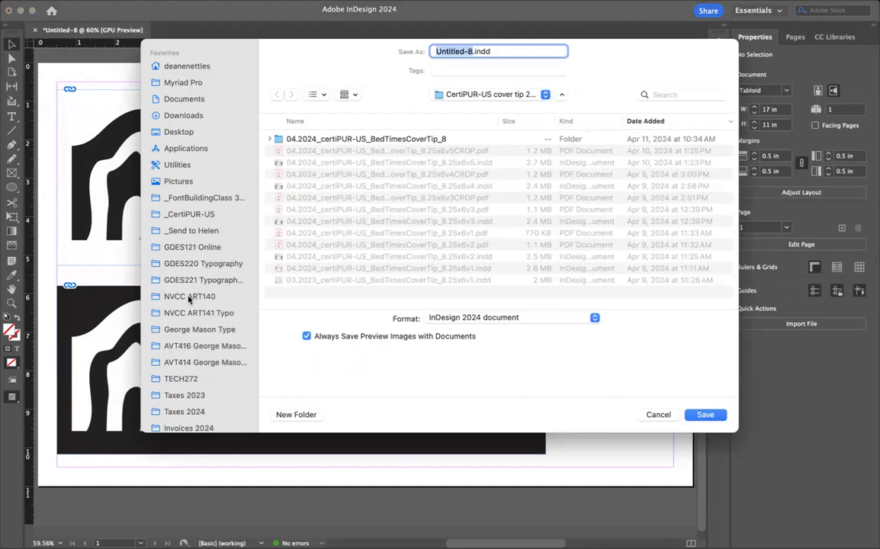
{"action": "left_click", "coordinate": [192, 362]}
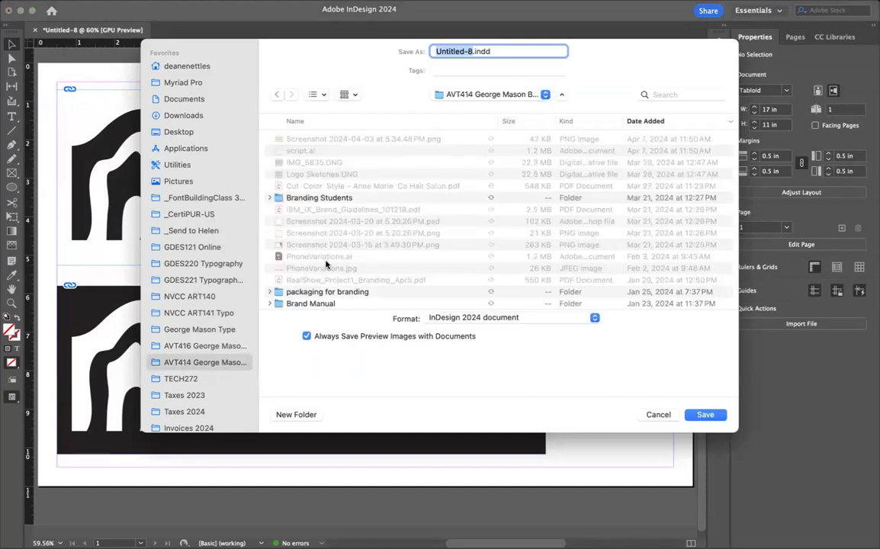
{"action": "double_click", "coordinate": [313, 303]}
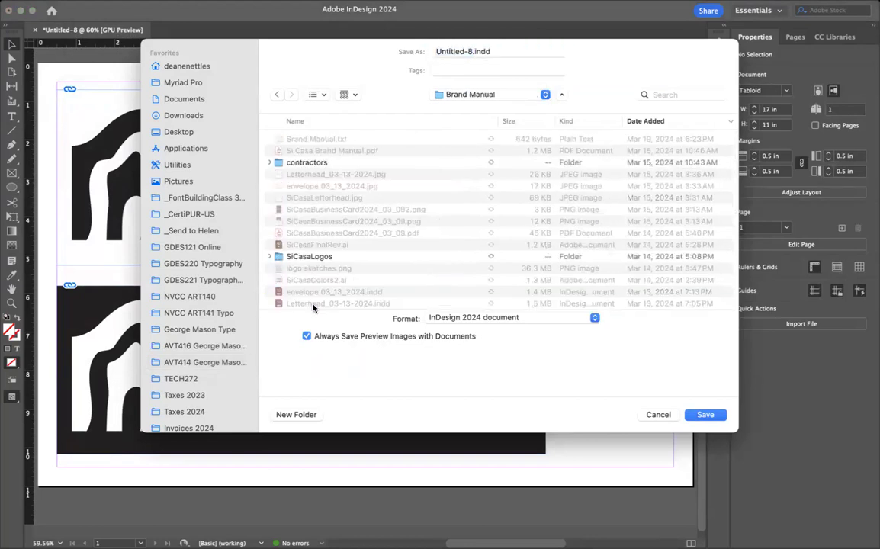
{"action": "double_click", "coordinate": [311, 257]}
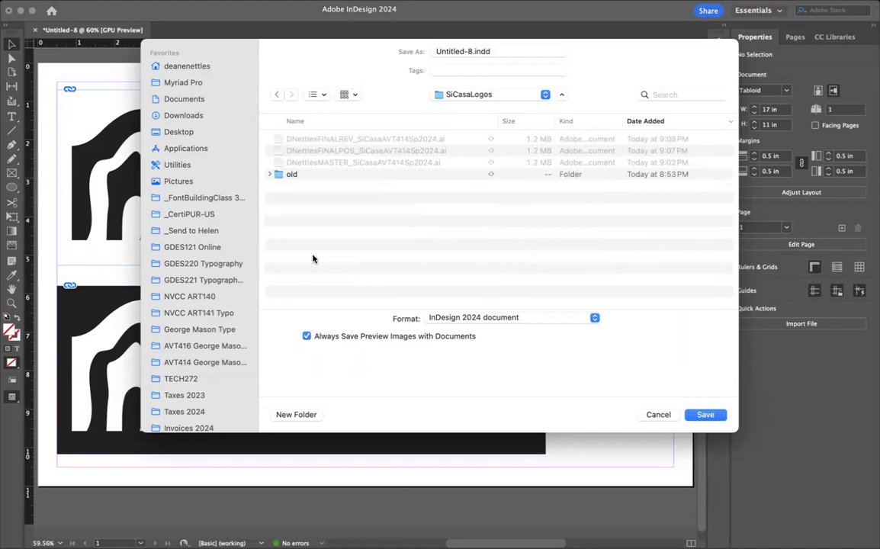
Base the layout's file name on the MASTER logo file, replacing MASTER with SAMPLES.
{"action": "left_click", "coordinate": [386, 165]}
{"action": "left_click", "coordinate": [496, 49]}
{"action": "left_click_drag", "start_coordinate": [496, 48], "coordinate": [469, 50]}
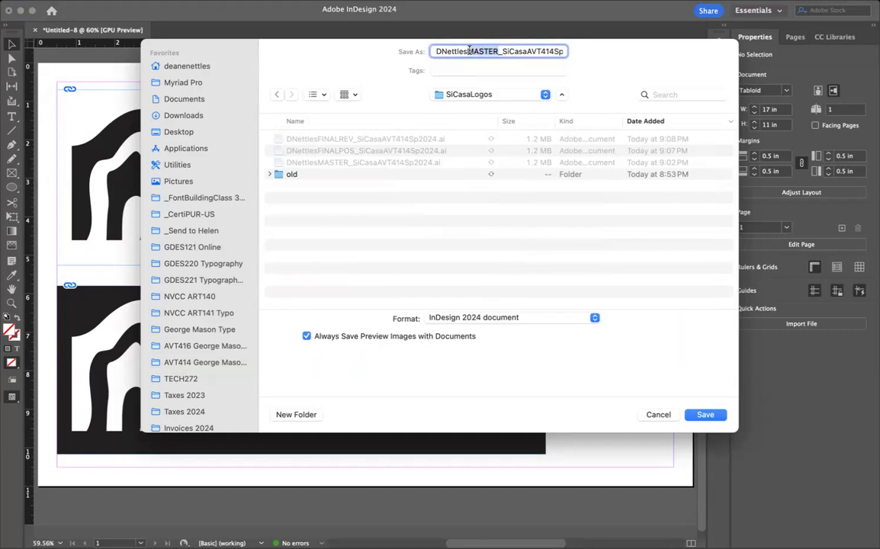
{"action": "type", "text": "SAMPLES"}
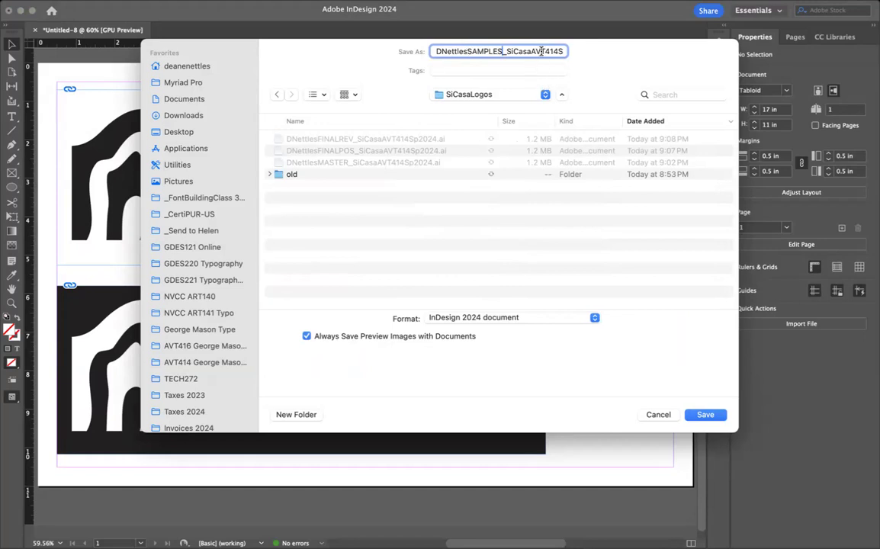
{"action": "key", "text": "super+Right"}
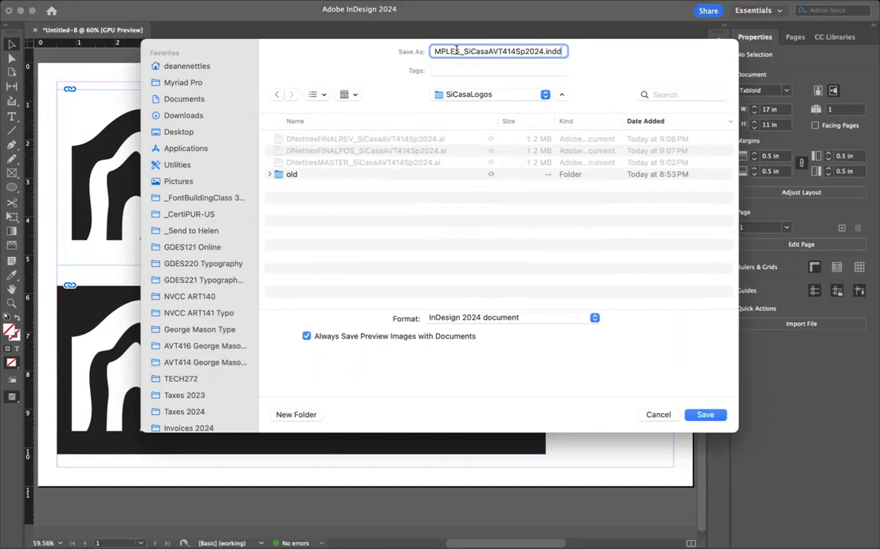
Replace SAMPLES with SIZETEST in the file name and save the layout as an InDesign 2024 document.
{"action": "left_click_drag", "start_coordinate": [459, 51], "coordinate": [423, 54]}
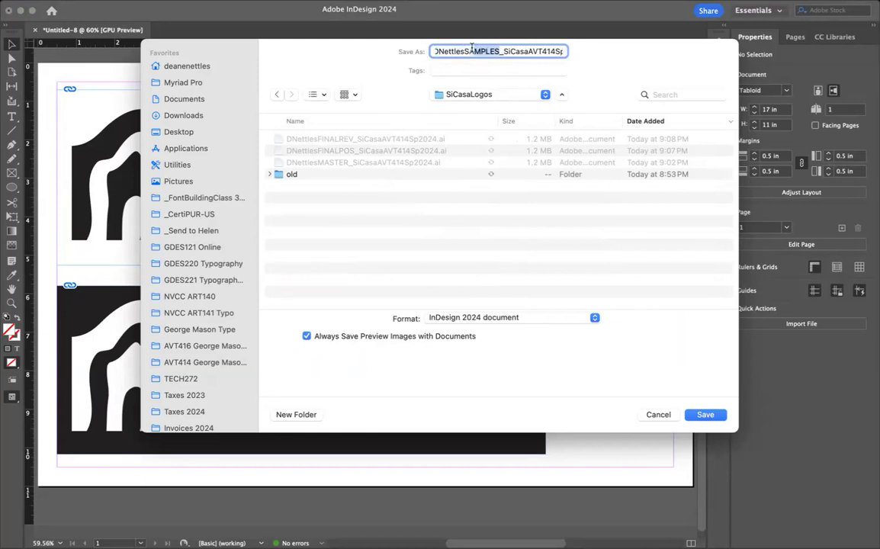
{"action": "type", "text": "IZE"}
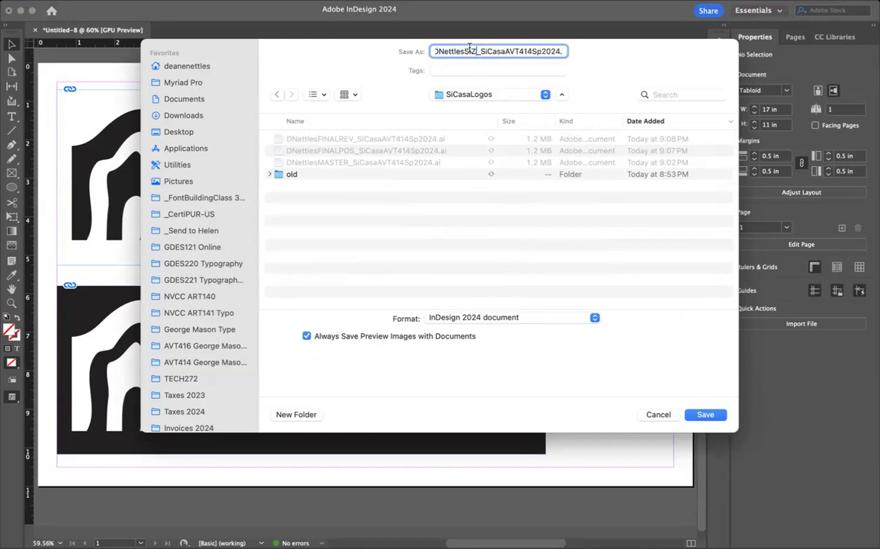
{"action": "type", "text": "TEST"}
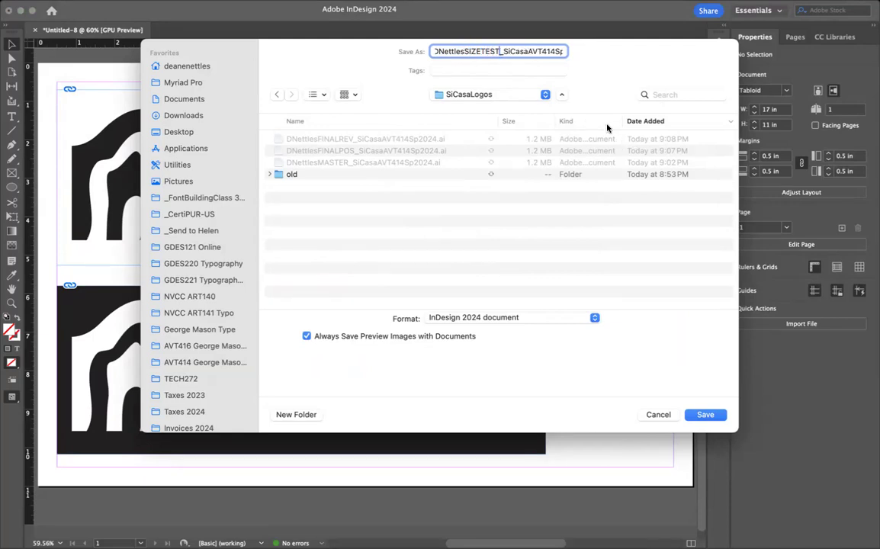
{"action": "left_click", "coordinate": [703, 416]}
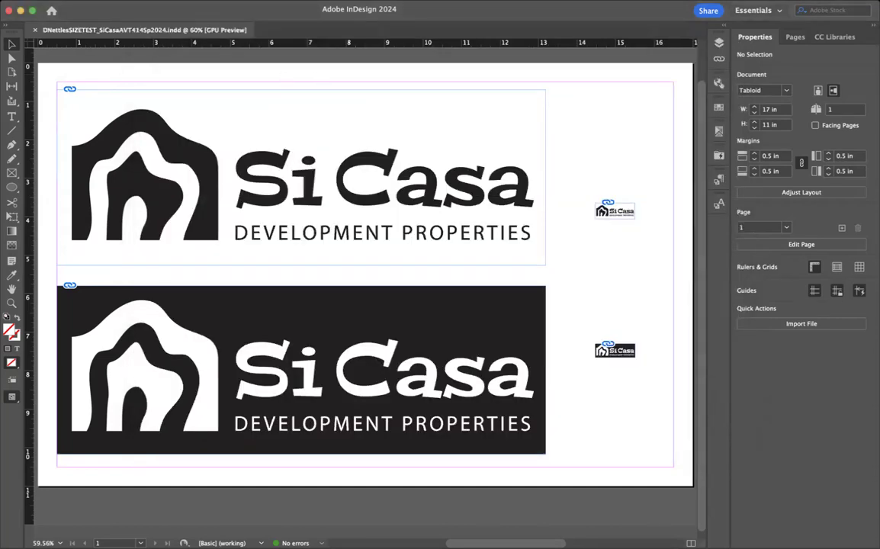
Export the size test layout to the SiCasaLogos folder as a PDF using the Press Quality preset.
{"action": "left_click", "coordinate": [82, 1]}
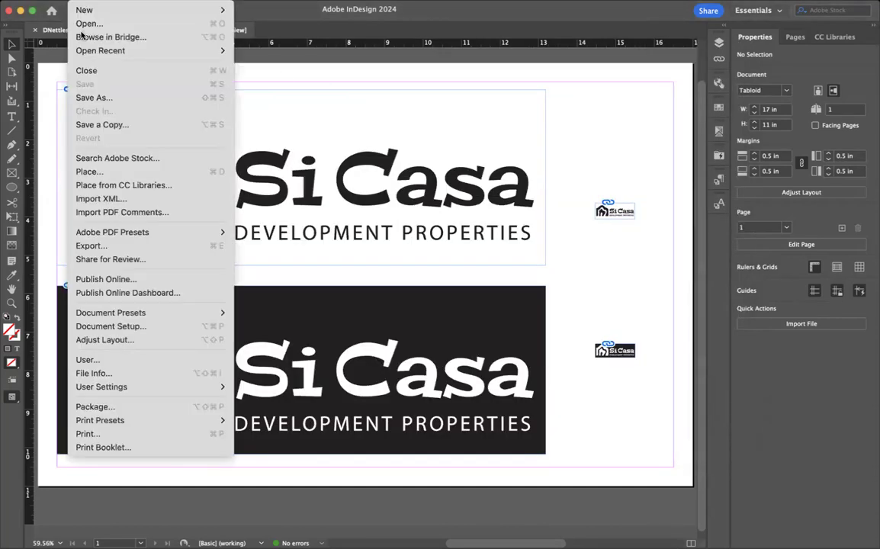
{"action": "mouse_move", "coordinate": [131, 231]}
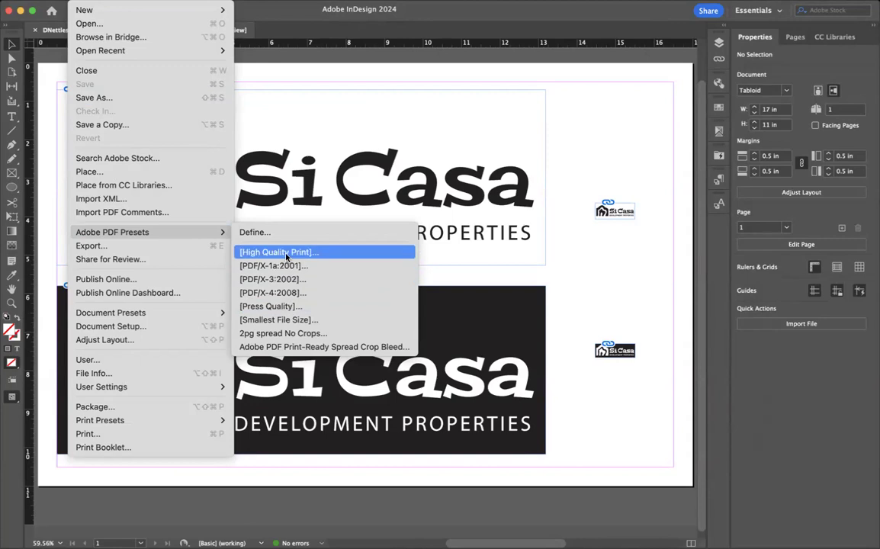
{"action": "left_click", "coordinate": [282, 305]}
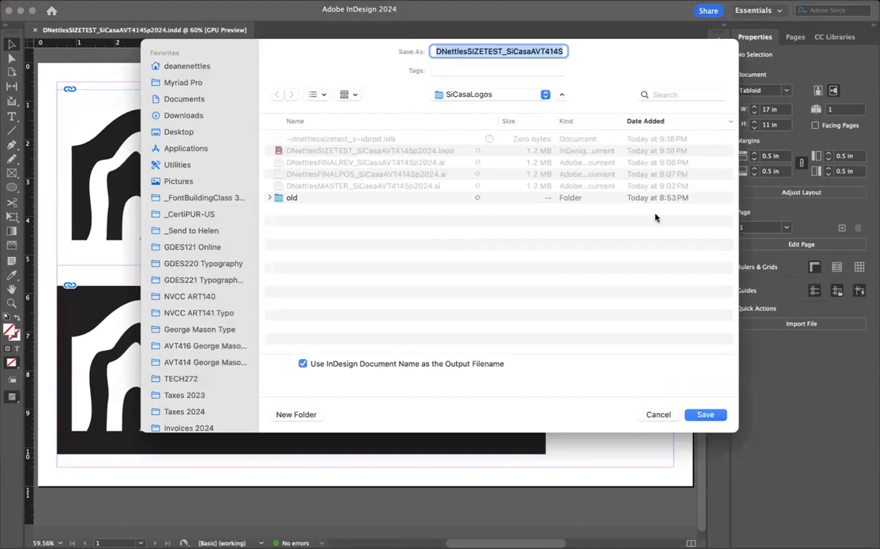
{"action": "left_click", "coordinate": [707, 414]}
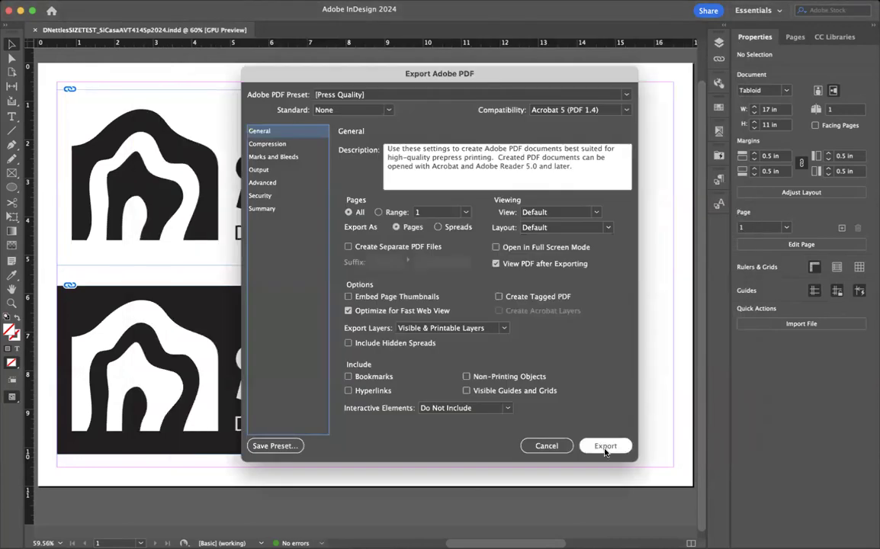
{"action": "left_click", "coordinate": [606, 448]}
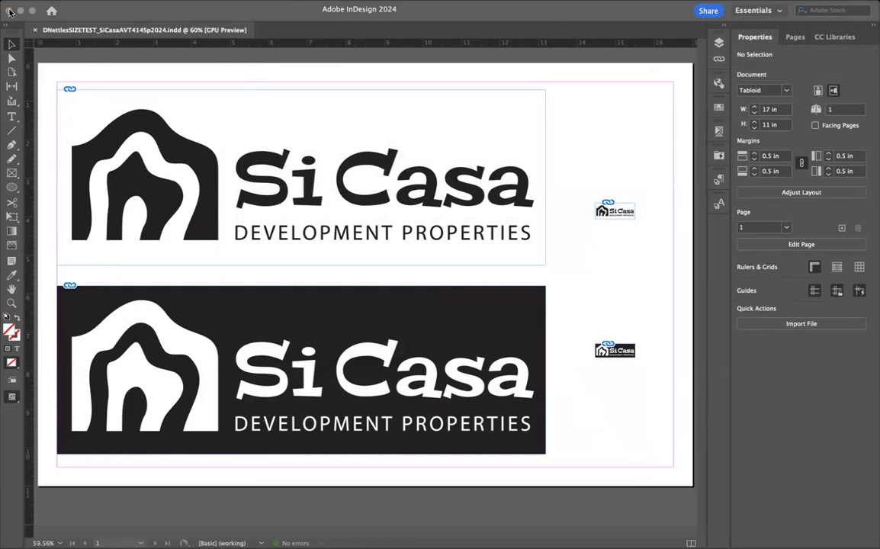
{"action": "left_click", "coordinate": [608, 111]}
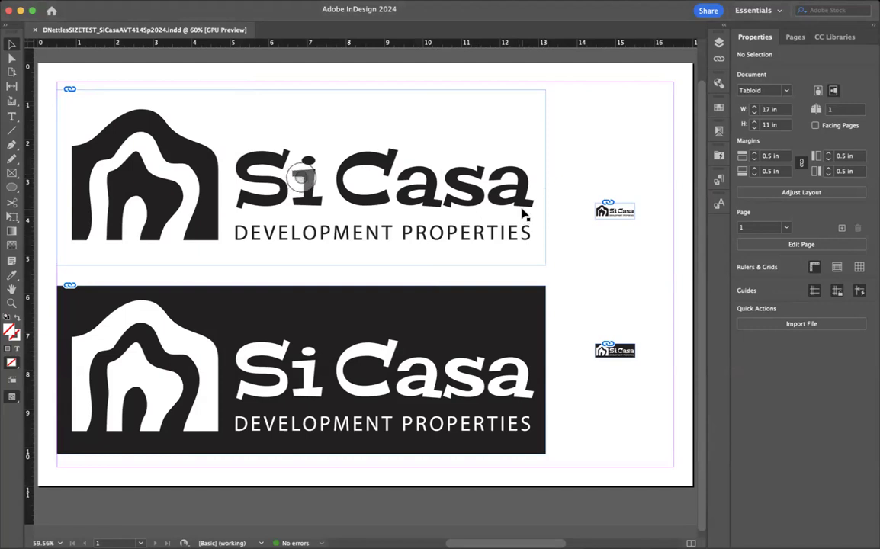
{"action": "scroll", "coordinate": [523, 216], "scroll_direction": "left", "scroll_amount": 1}
{"action": "scroll", "coordinate": [523, 216], "scroll_direction": "down", "scroll_amount": 1}
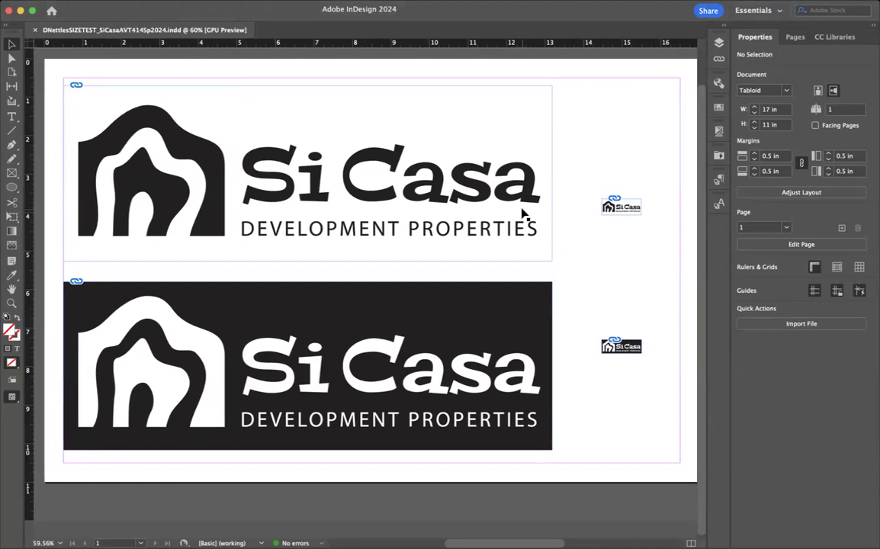
{"action": "scroll", "coordinate": [523, 216], "scroll_direction": "right", "scroll_amount": 1}
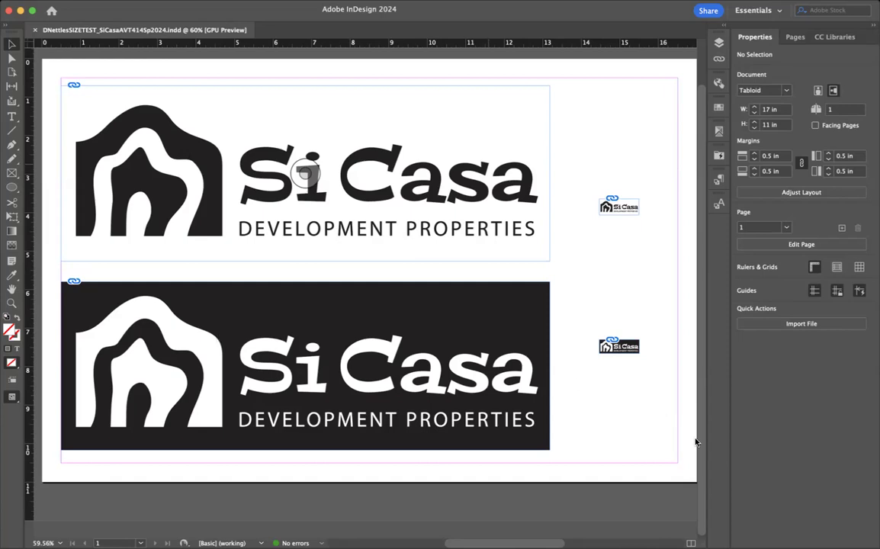
Switch to Illustrator and try to reopen the recently used MASTER Si Casa logo file.
{"action": "key", "text": "super+Tab"}
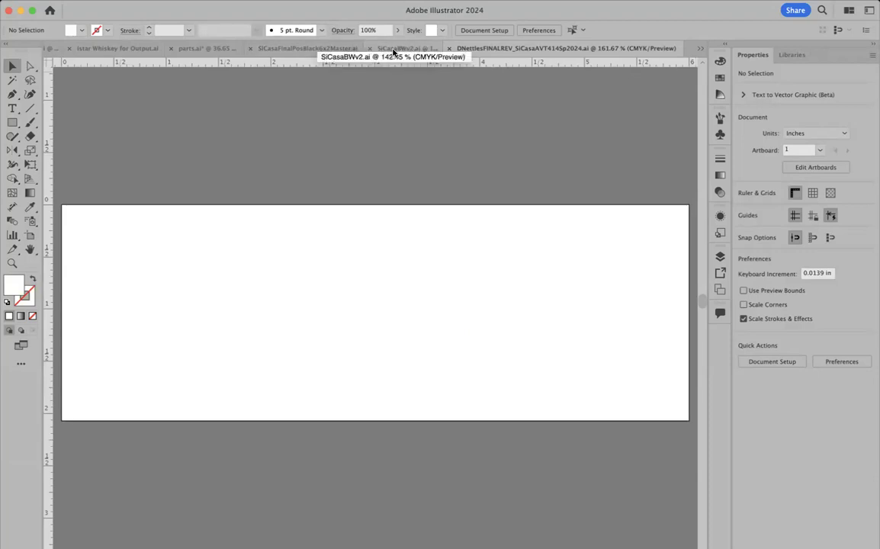
{"action": "left_click", "coordinate": [86, 0]}
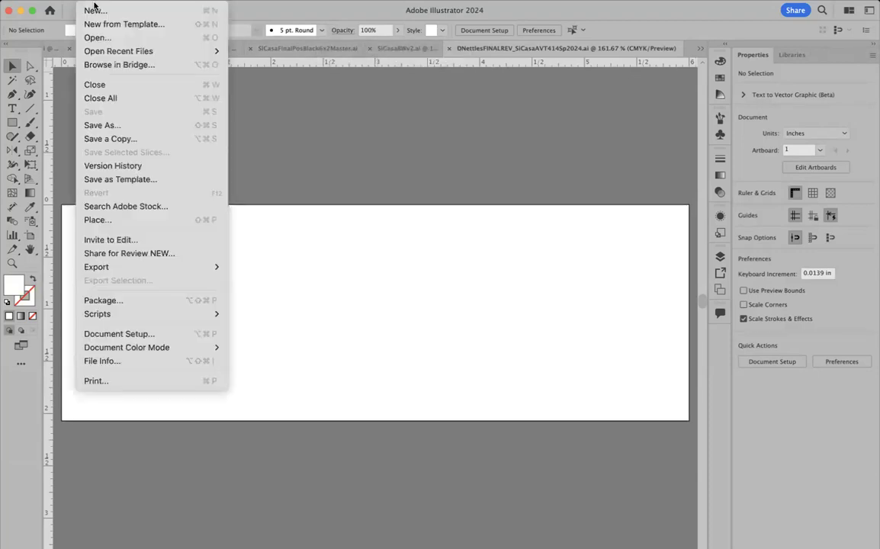
{"action": "mouse_move", "coordinate": [94, 50]}
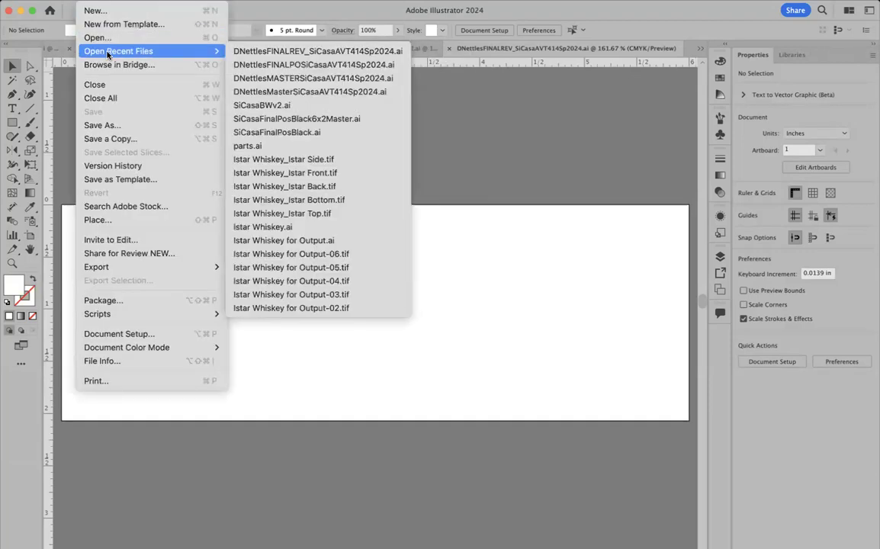
{"action": "left_click", "coordinate": [276, 77]}
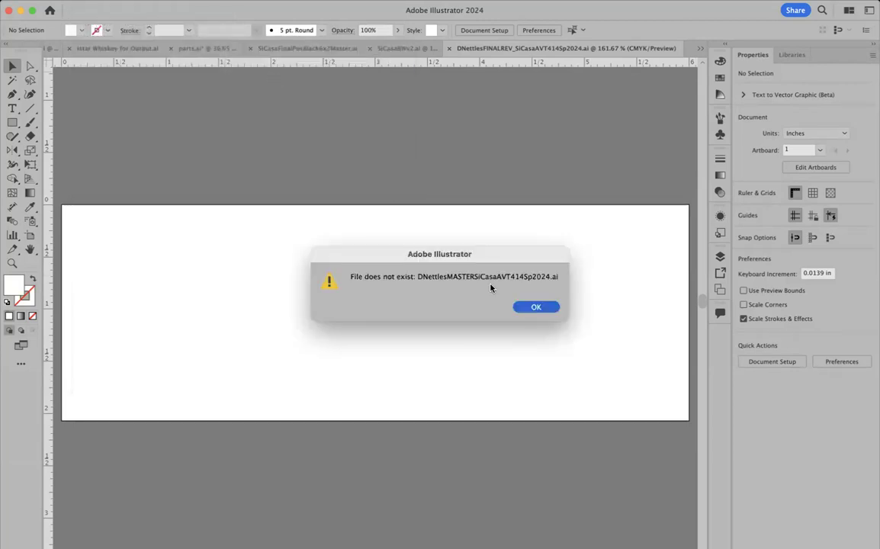
{"action": "left_click", "coordinate": [535, 308]}
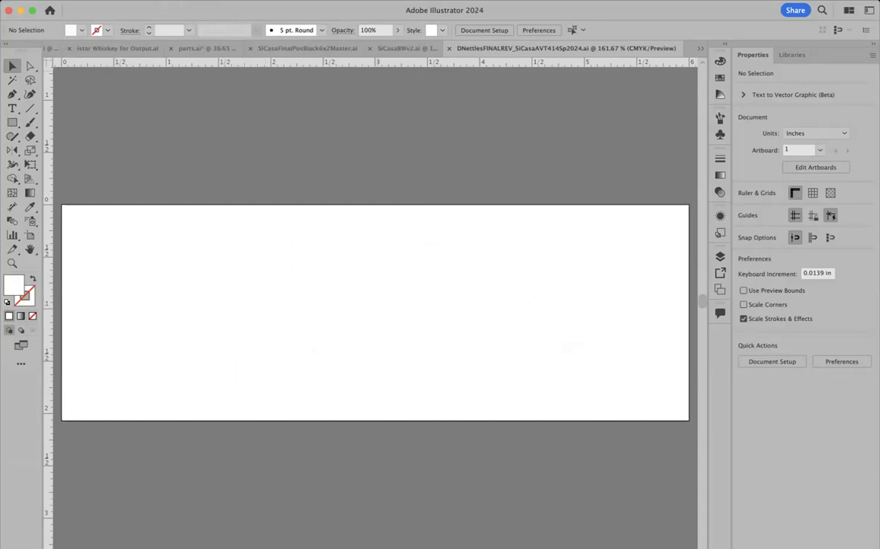
Open the MASTER Si Casa AVT414Sp2024 Illustrator file from the SiCasaLogos folder.
{"action": "left_click", "coordinate": [90, 1]}
{"action": "mouse_move", "coordinate": [123, 52]}
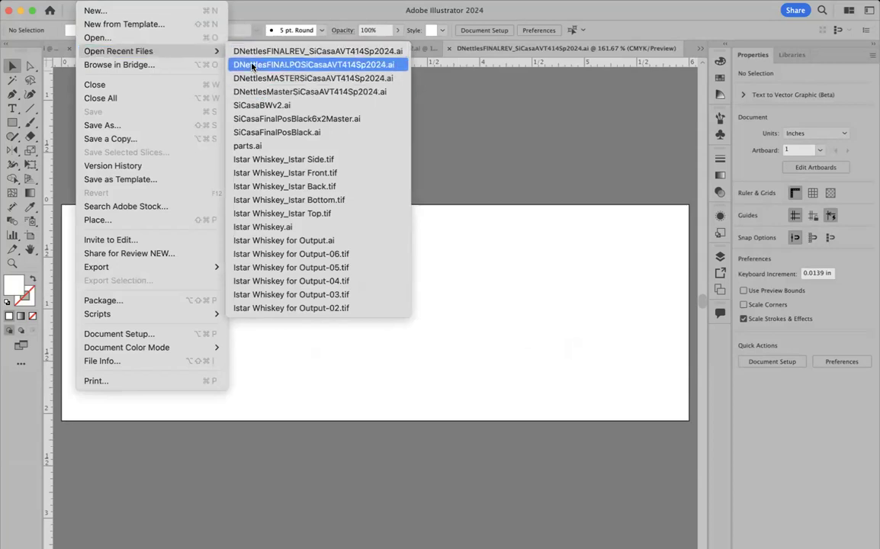
{"action": "left_click", "coordinate": [101, 35]}
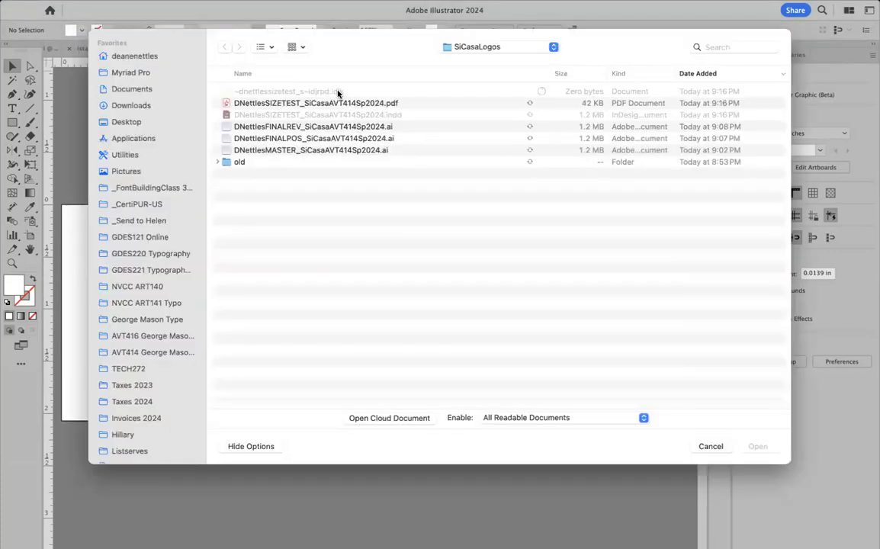
{"action": "left_click", "coordinate": [297, 150]}
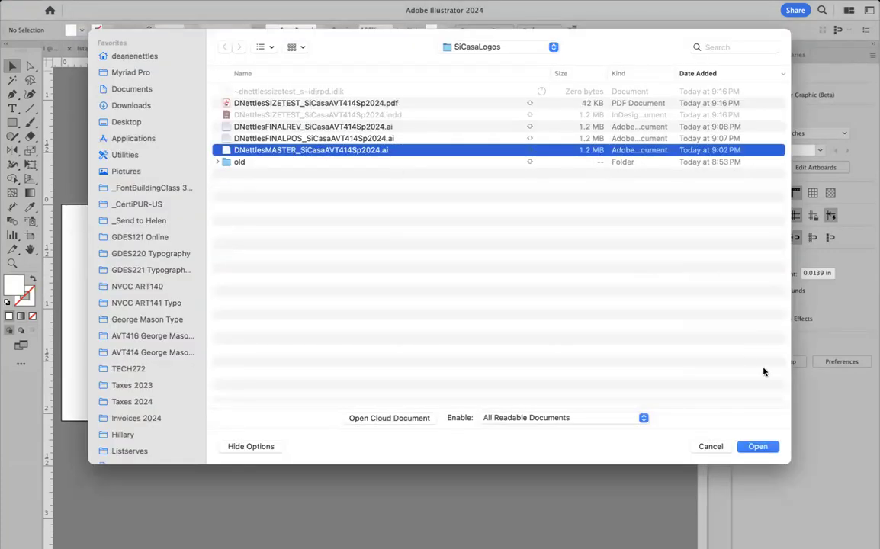
{"action": "left_click", "coordinate": [757, 446]}
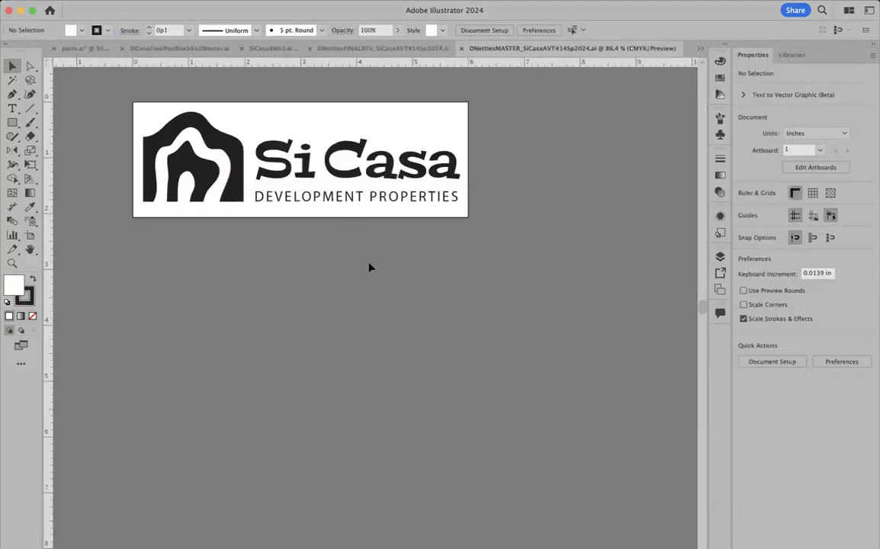
Tighten the kerning between S and i in the Si Casa wordmark to -29.
{"action": "key", "text": "super+space"}
{"action": "left_click_drag", "start_coordinate": [340, 206], "coordinate": [446, 223]}
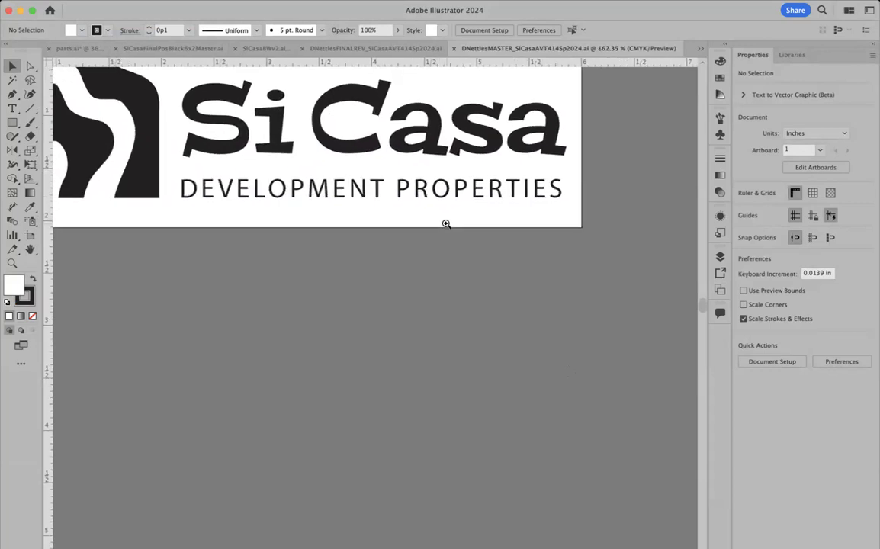
{"action": "scroll", "coordinate": [446, 224], "scroll_direction": "up", "scroll_amount": 5}
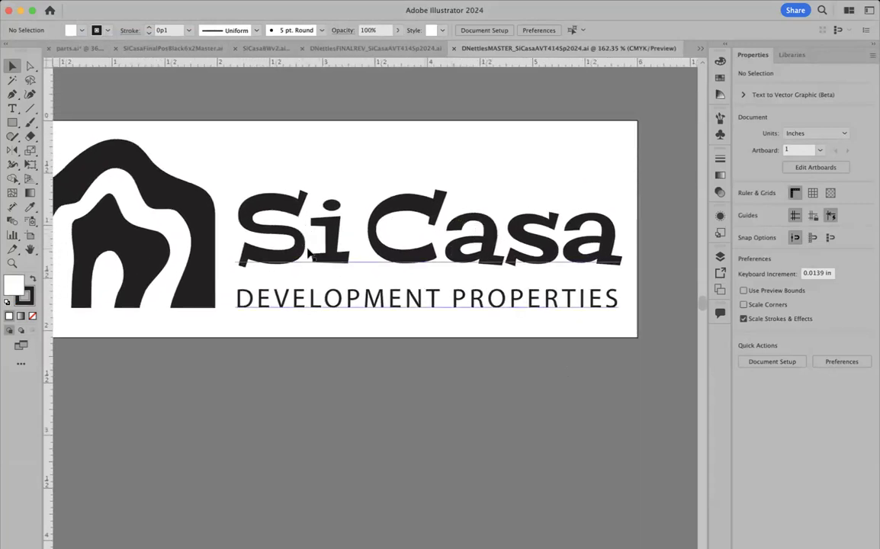
{"action": "double_click", "coordinate": [309, 253]}
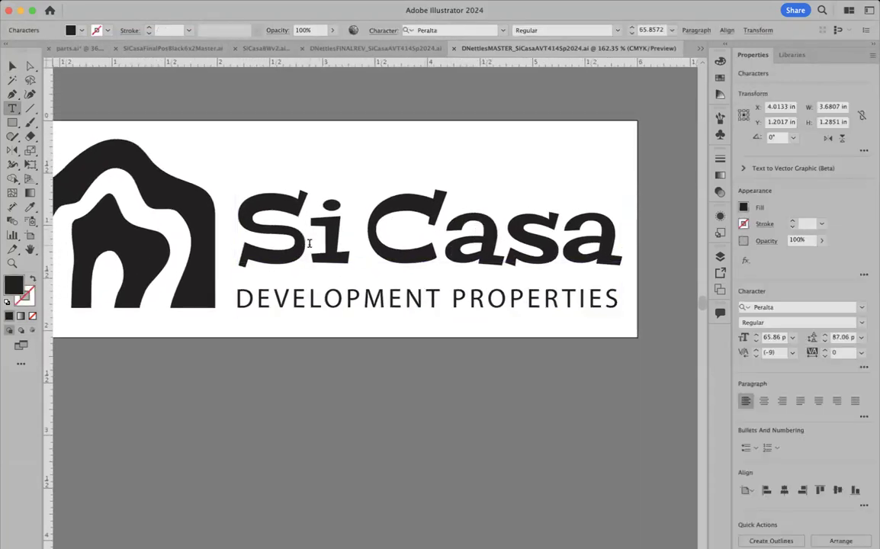
{"action": "key", "text": "alt+Left"}
{"action": "key", "text": "alt+Left"}
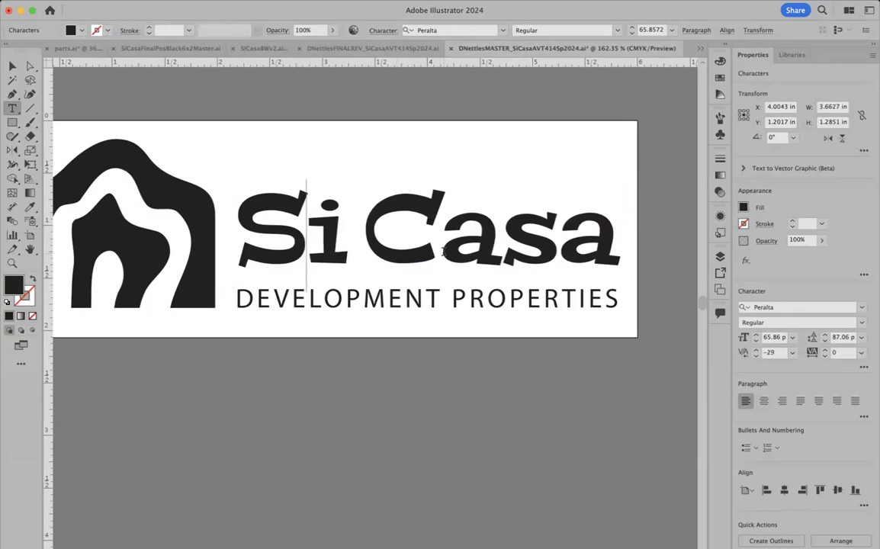
Tighten the kerning between C and a in the Si Casa wordmark to -32.
{"action": "left_click", "coordinate": [441, 252]}
{"action": "key", "text": "alt+Left"}
{"action": "key", "text": "alt+Left"}
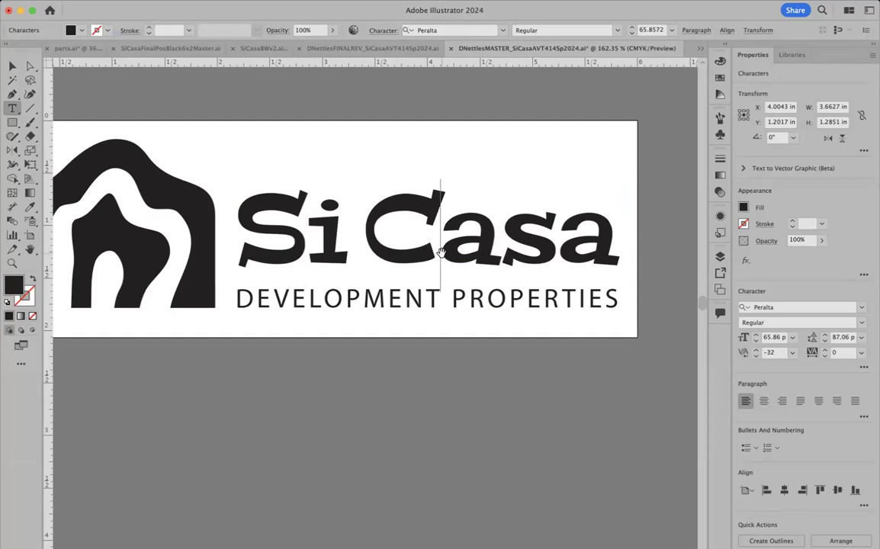
{"action": "key", "text": "Right"}
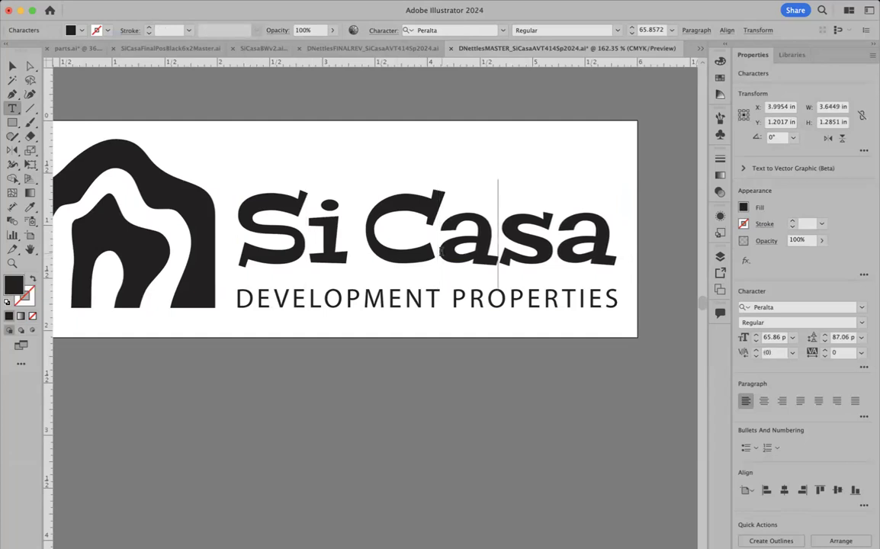
Tighten the kerning of the a–s and s–a pairs in Casa, setting the s–a pair to -10.
{"action": "key", "text": "alt+Left"}
{"action": "key", "text": "Right"}
{"action": "key", "text": "alt+Right"}
{"action": "key", "text": "alt+Left"}
{"action": "key", "text": "alt+Left"}
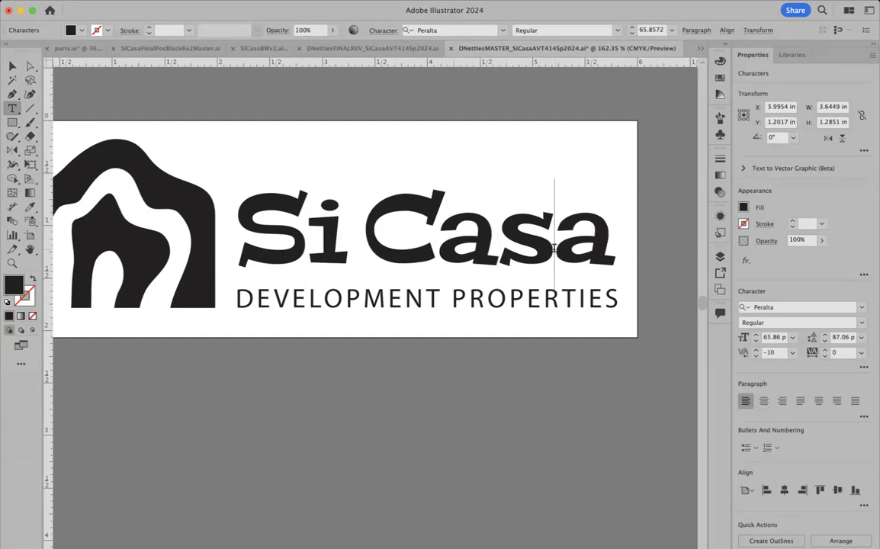
Tighten the word space between Si and Casa by setting the kerning in front of the C to -160.
{"action": "left_click", "coordinate": [304, 251]}
{"action": "key", "text": "alt+Left"}
{"action": "key", "text": "alt+Left"}
{"action": "key", "text": "alt+Left"}
{"action": "key", "text": "alt+Left"}
{"action": "key", "text": "alt+Left"}
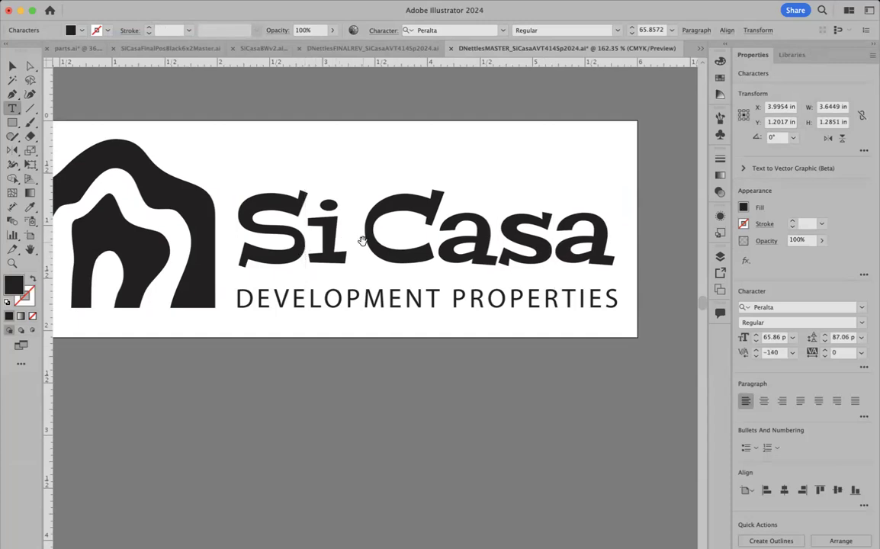
{"action": "key", "text": "alt+Left"}
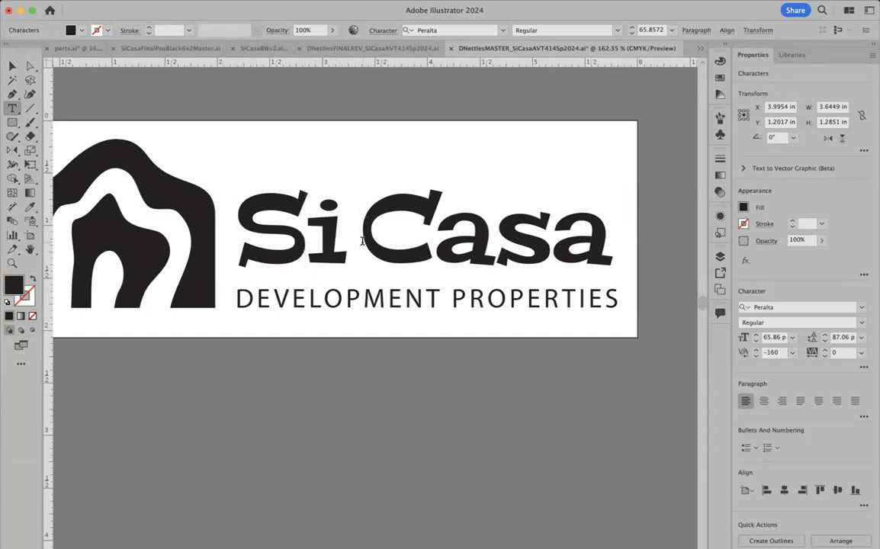
Enlarge the Si Casa wordmark to 67 pt to compare its width with the Development Properties tagline.
{"action": "left_click_drag", "start_coordinate": [235, 235], "coordinate": [625, 251]}
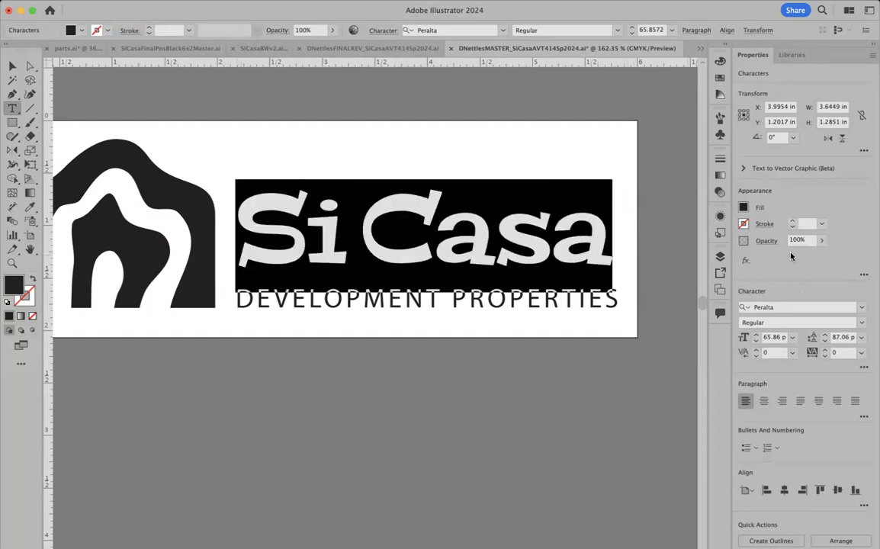
{"action": "left_click", "coordinate": [754, 334]}
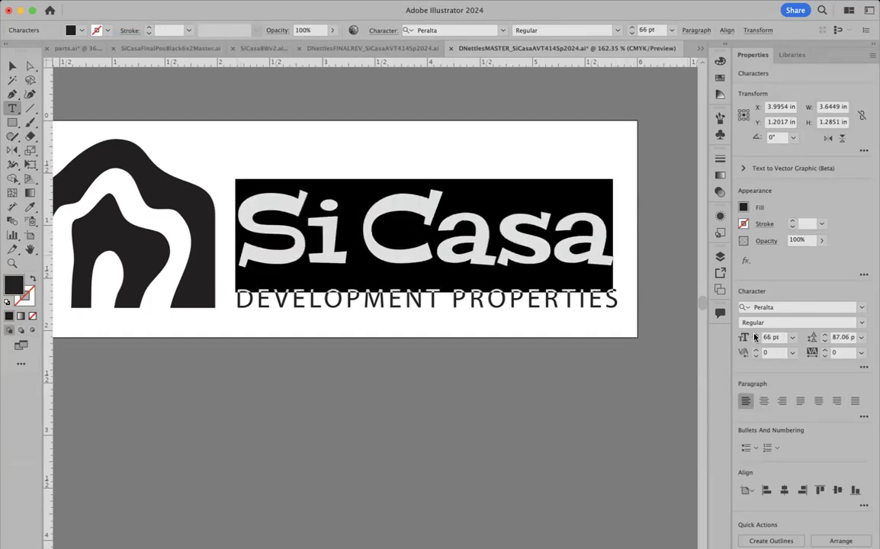
{"action": "left_click", "coordinate": [754, 334]}
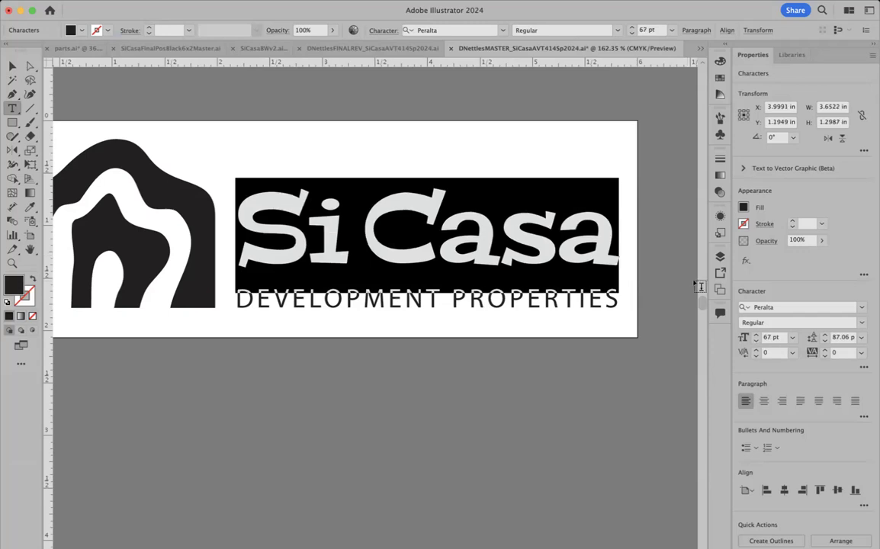
{"action": "left_click", "coordinate": [663, 271], "text": "super"}
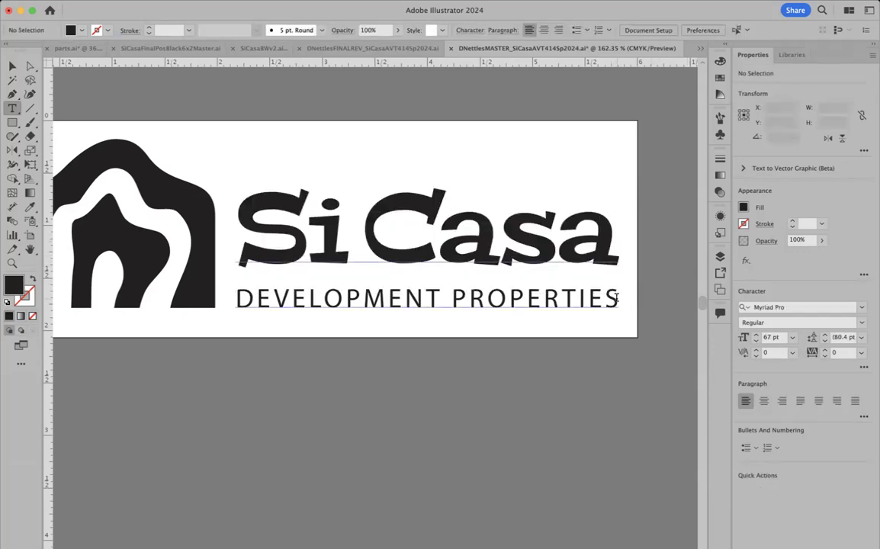
Set the font size of the whole Si Casa wordmark to 66.5 pt and deselect it.
{"action": "left_click_drag", "start_coordinate": [629, 260], "coordinate": [236, 228]}
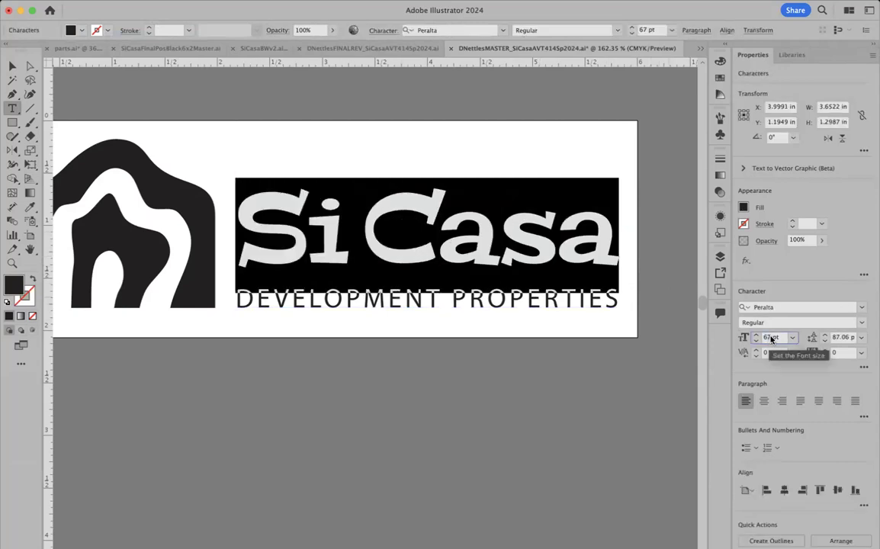
{"action": "double_click", "coordinate": [770, 338]}
{"action": "type", "text": "66.5"}
{"action": "key", "text": "Return"}
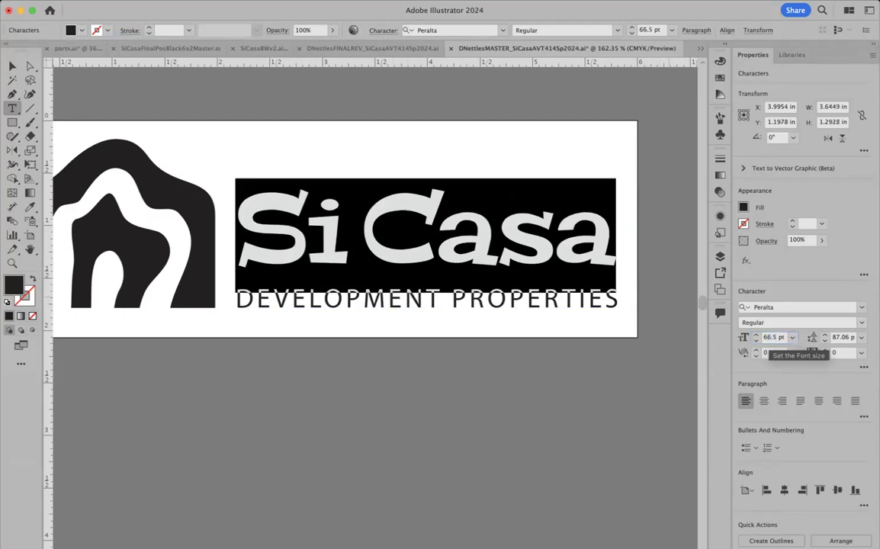
{"action": "left_click", "coordinate": [666, 302], "text": "super"}
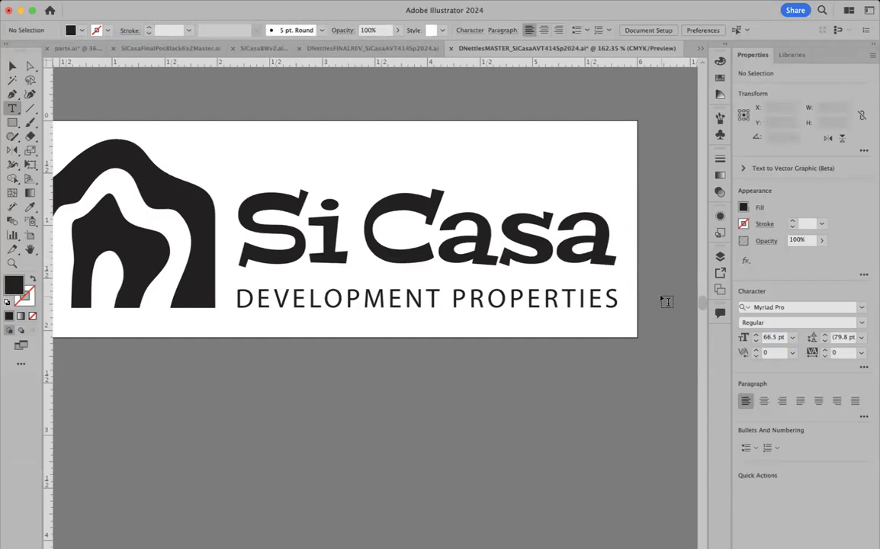
Set the Si Casa wordmark's font size to 66.75 pt and save the master file.
{"action": "left_click_drag", "start_coordinate": [614, 249], "coordinate": [230, 205]}
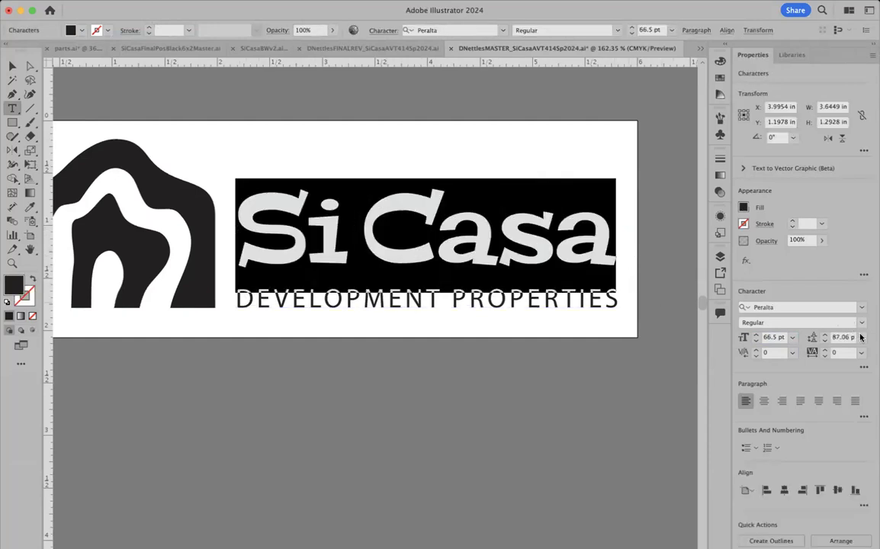
{"action": "left_click", "coordinate": [773, 337]}
{"action": "type", "text": "7"}
{"action": "left_click", "coordinate": [682, 365]}
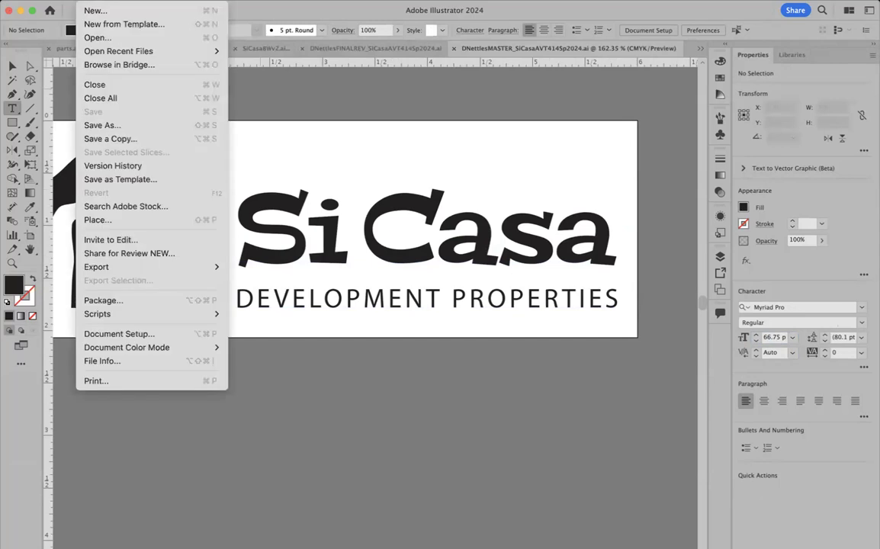
{"action": "left_click", "coordinate": [267, 78]}
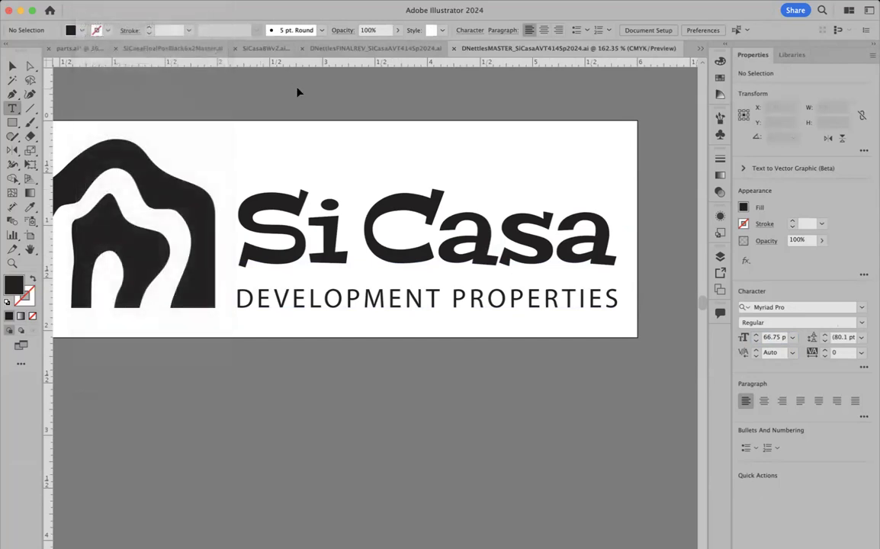
Expand the Si Casa wordmark and the Development Properties tagline into outlines, with Object enabled and Fill disabled.
{"action": "left_click", "coordinate": [12, 66]}
{"action": "left_click_drag", "start_coordinate": [241, 167], "coordinate": [629, 334]}
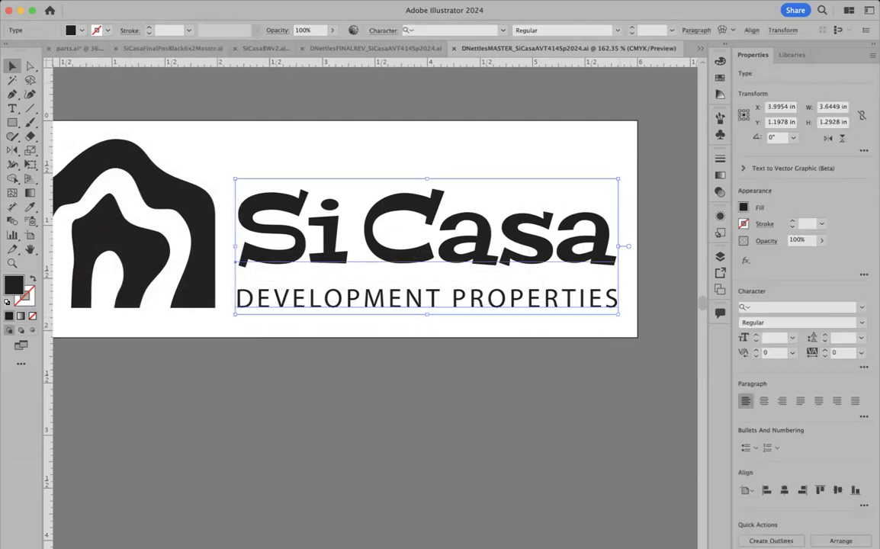
{"action": "left_click", "coordinate": [150, 1]}
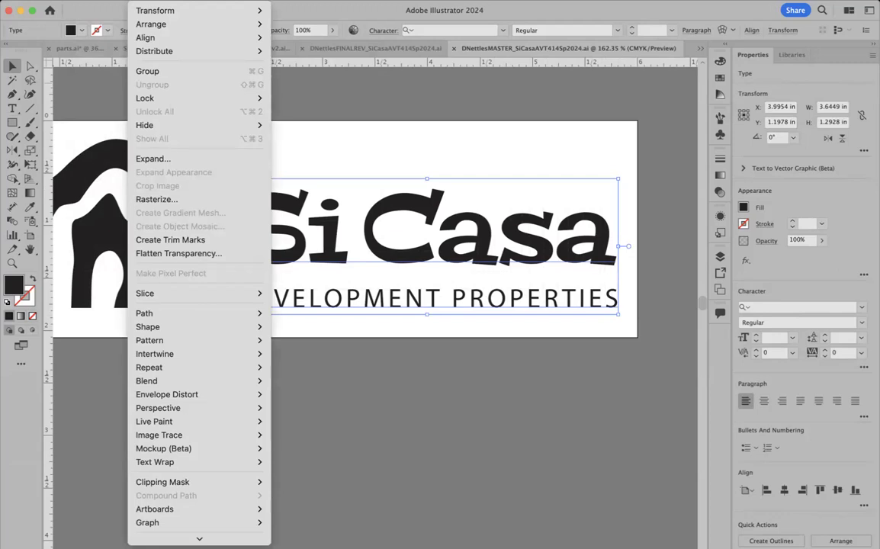
{"action": "left_click", "coordinate": [146, 157]}
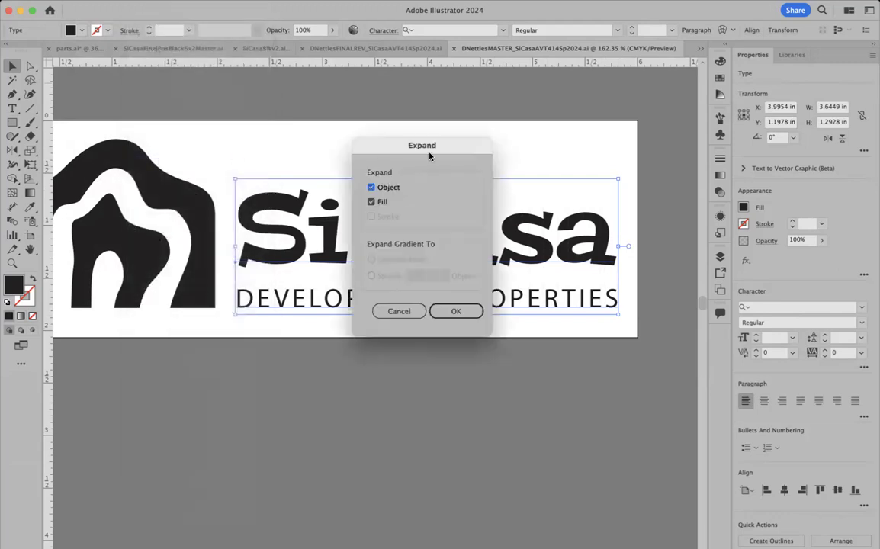
{"action": "left_click", "coordinate": [371, 201]}
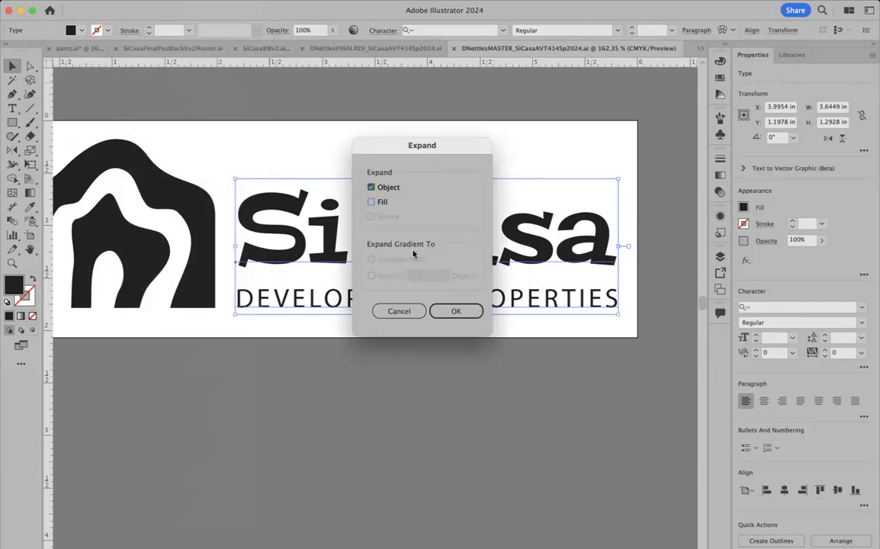
{"action": "left_click", "coordinate": [456, 312]}
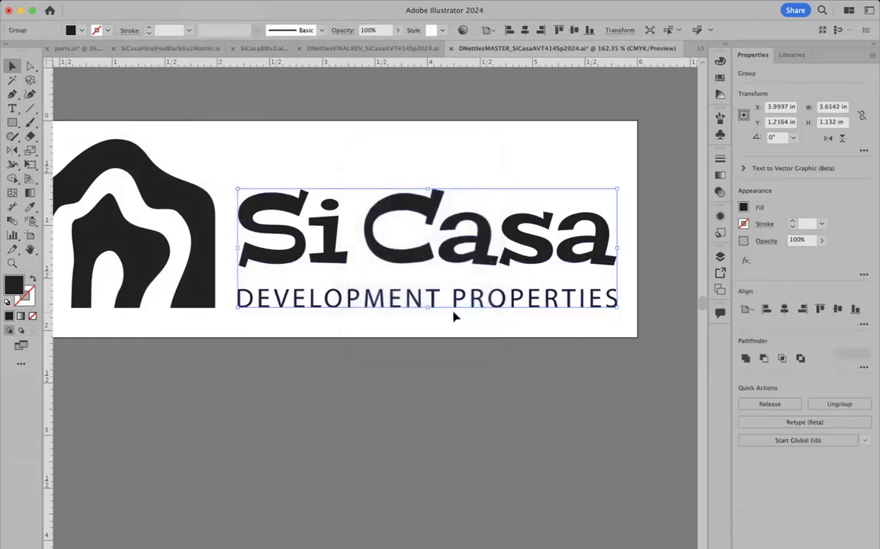
Save the outlined logo over the existing FINALPOS SiCasaAVT414Sp2024 file in SiCasaLogos, in Illustrator 2020 format.
{"action": "left_click", "coordinate": [91, 2]}
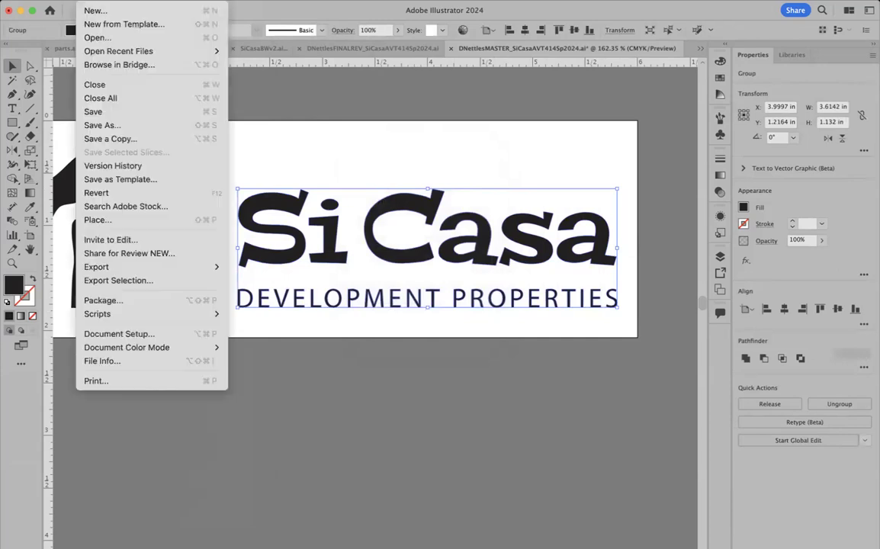
{"action": "left_click", "coordinate": [114, 124]}
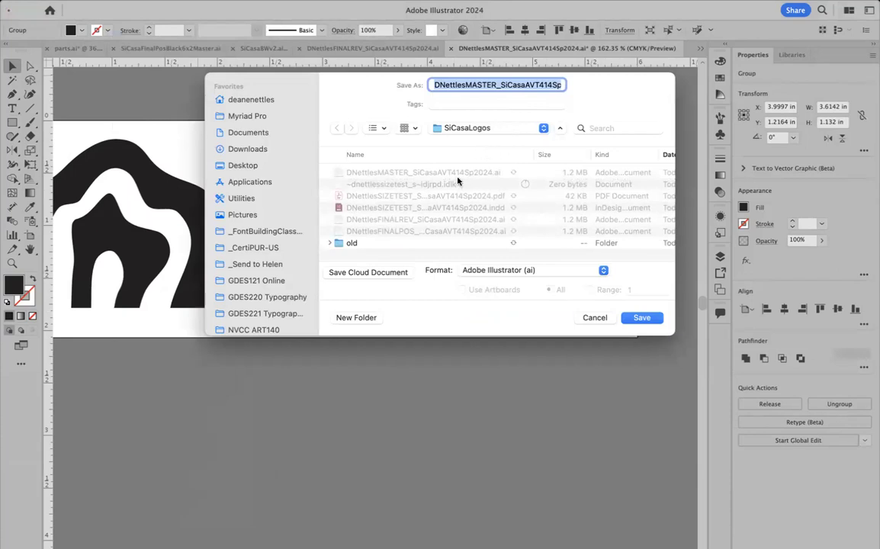
{"action": "left_click", "coordinate": [404, 231]}
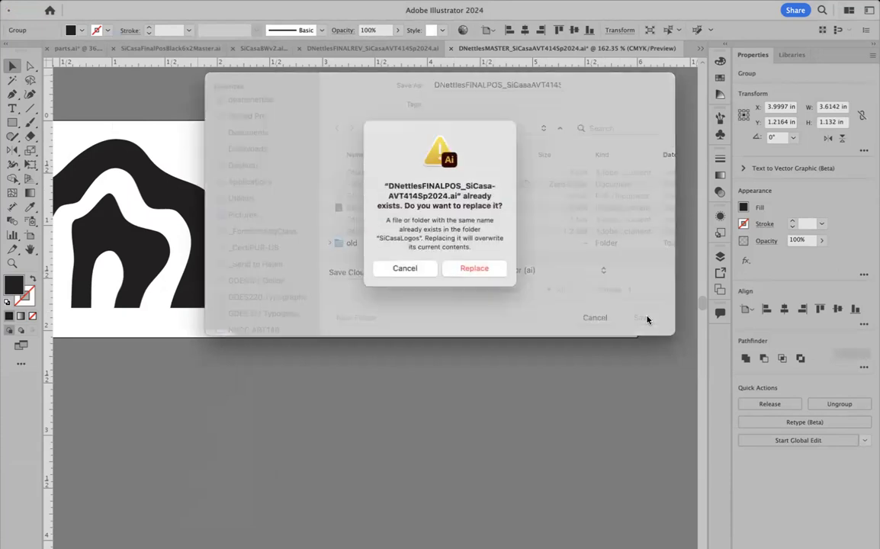
{"action": "left_click", "coordinate": [478, 270]}
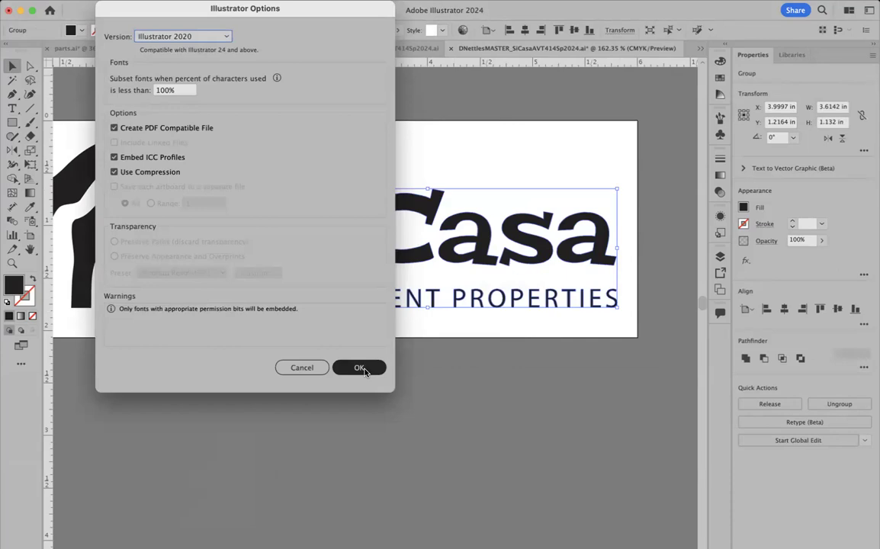
{"action": "left_click", "coordinate": [360, 368]}
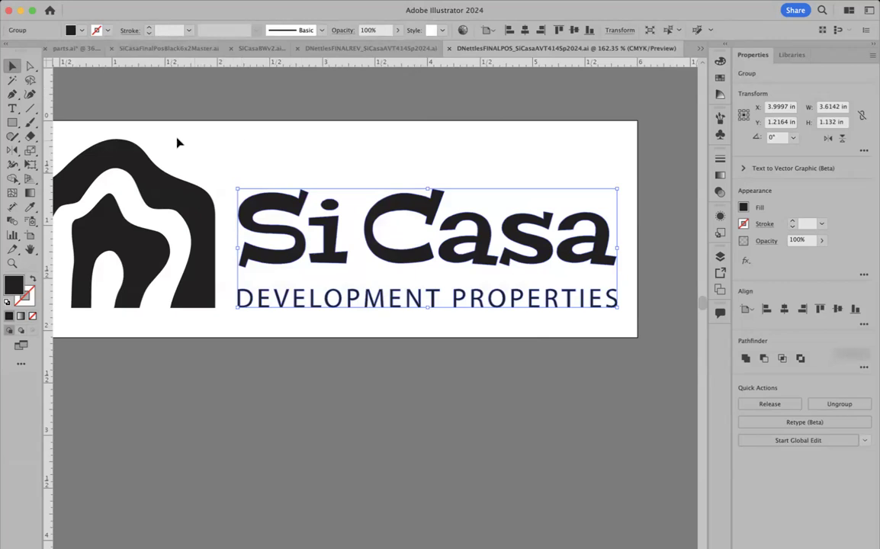
Simplify the outlined wordmark and tagline paths, keeping the maximum of 312 anchor points, and save the file.
{"action": "left_click_drag", "start_coordinate": [126, 113], "coordinate": [590, 316]}
{"action": "left_click", "coordinate": [591, 316]}
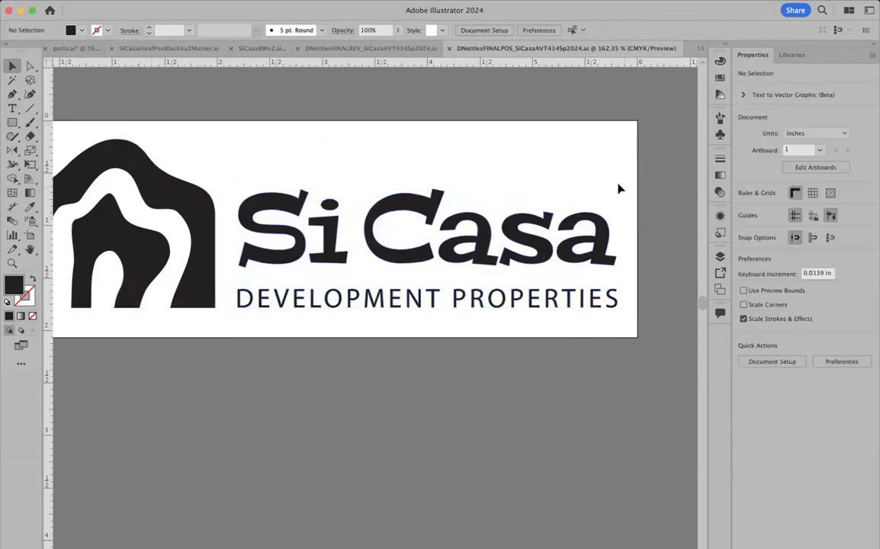
{"action": "key", "text": "super+a"}
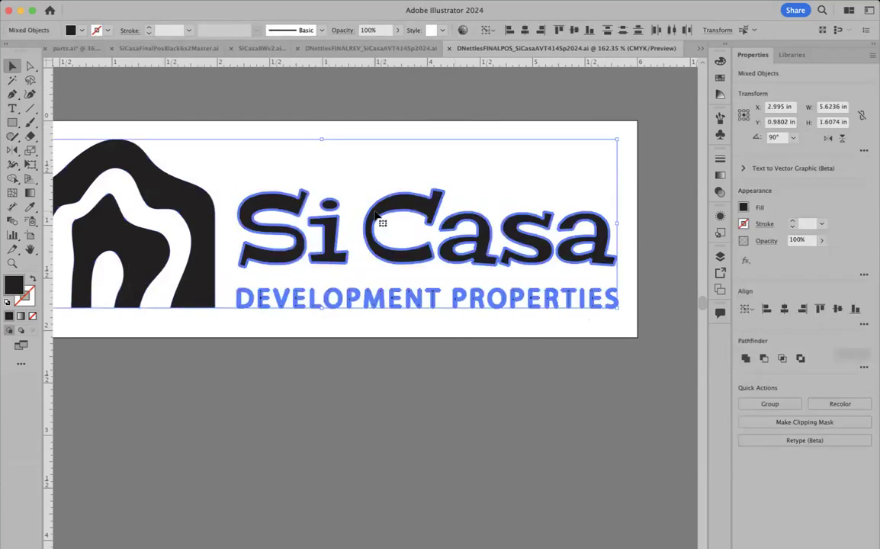
{"action": "left_click", "coordinate": [272, 102]}
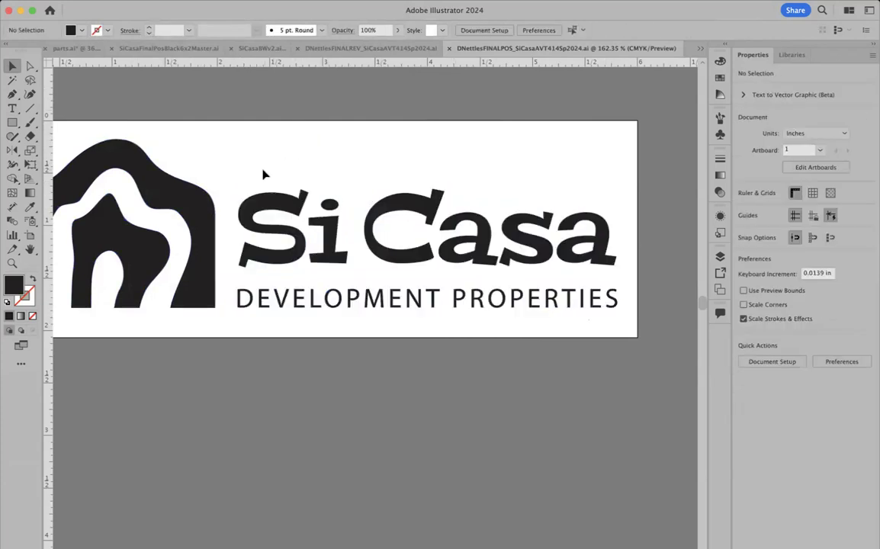
{"action": "left_click_drag", "start_coordinate": [246, 162], "coordinate": [581, 289]}
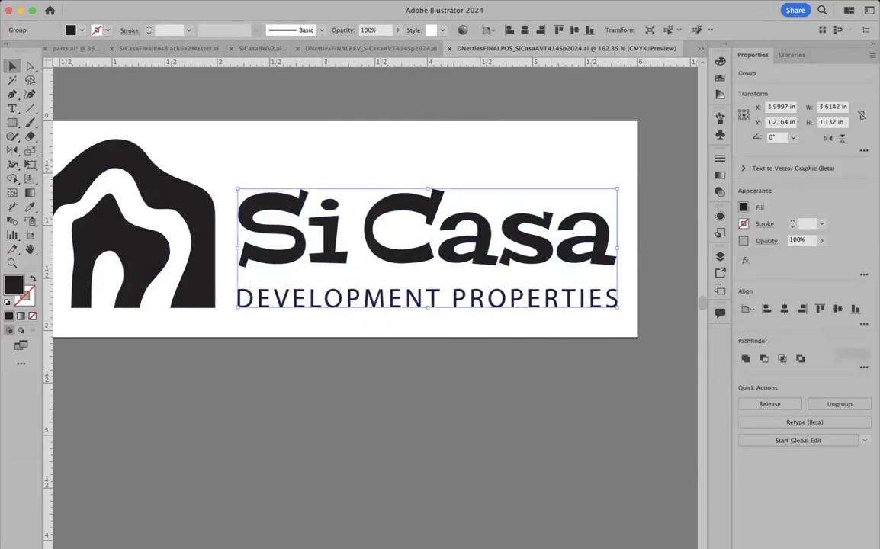
{"action": "left_click", "coordinate": [149, 2]}
{"action": "mouse_move", "coordinate": [187, 314]}
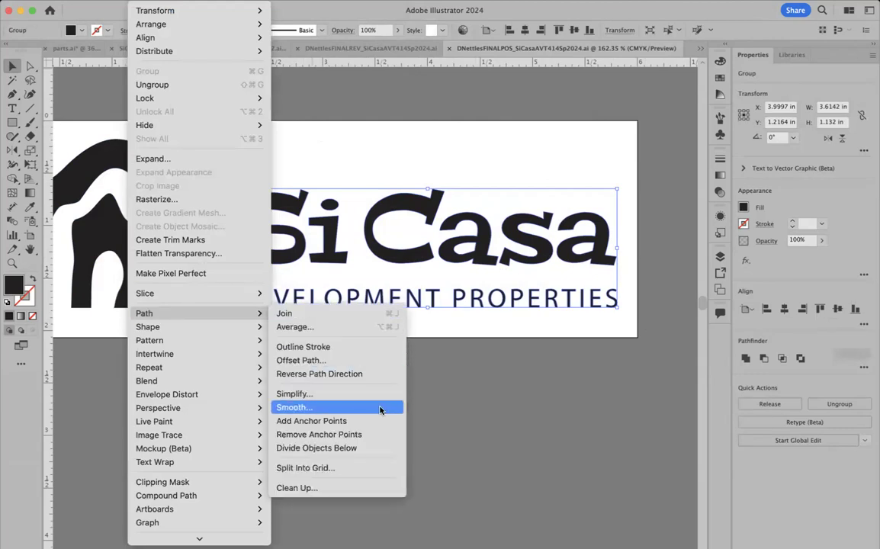
{"action": "left_click", "coordinate": [374, 394]}
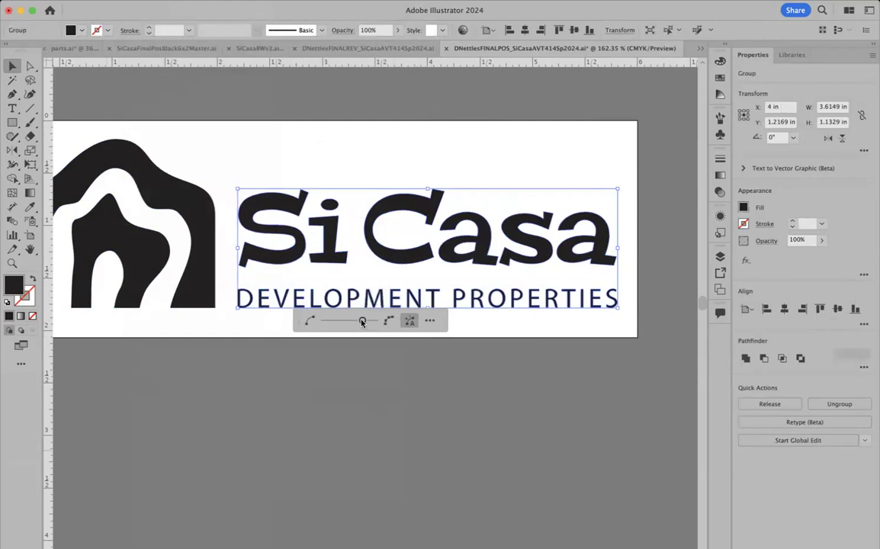
{"action": "left_click_drag", "start_coordinate": [362, 321], "coordinate": [375, 321]}
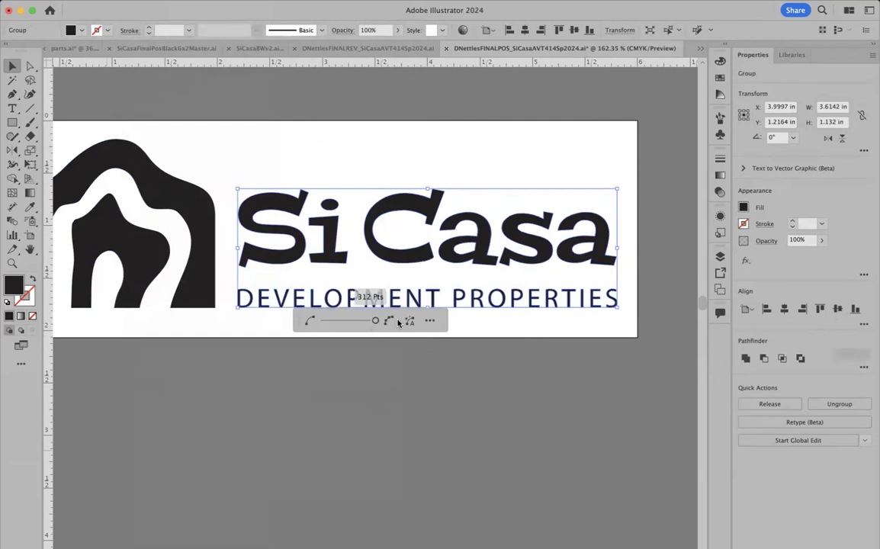
{"action": "left_click", "coordinate": [470, 356]}
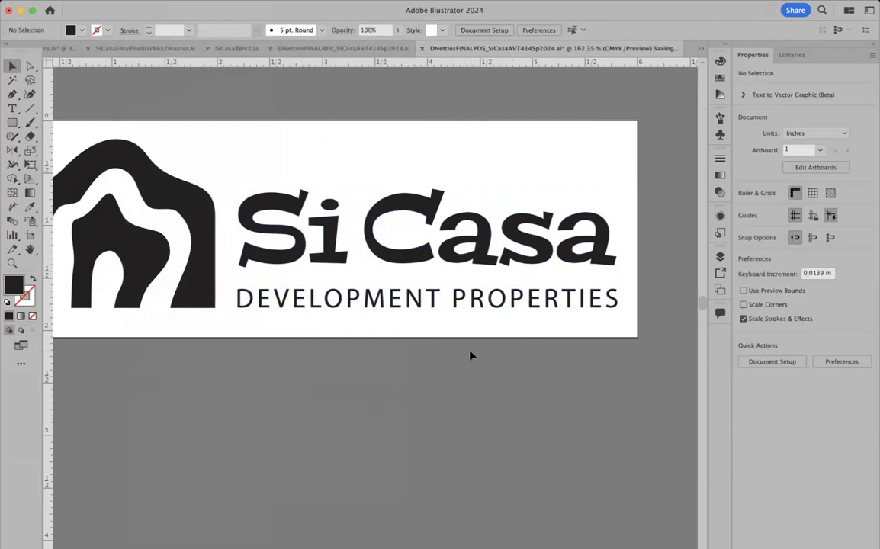
Inspect the anchor points of the outlined wordmark and tagline with the Direct Selection tool.
{"action": "left_click", "coordinate": [411, 200]}
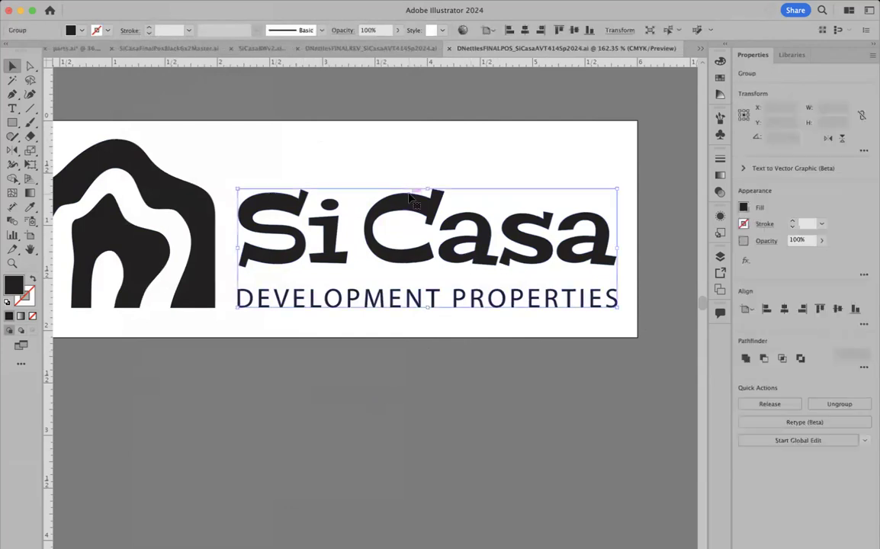
{"action": "left_click", "coordinate": [30, 67]}
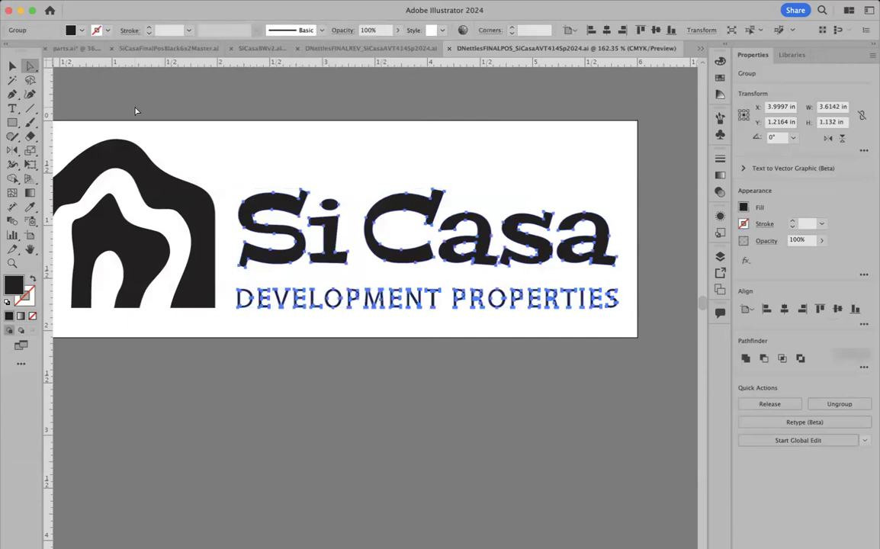
{"action": "left_click", "coordinate": [260, 155]}
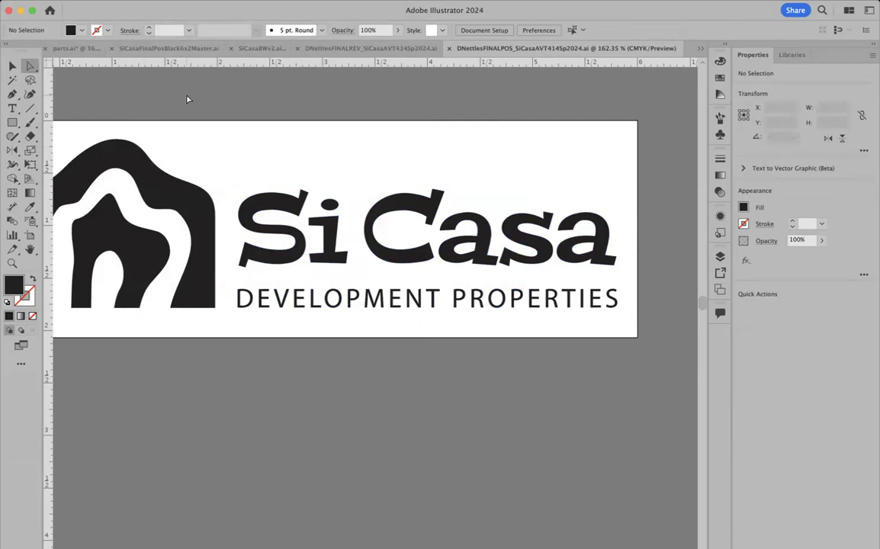
Fill the whole logo with the white swatch, and delete all unused swatches from the document.
{"action": "left_click", "coordinate": [11, 64]}
{"action": "mouse_move", "coordinate": [89, 121]}
{"action": "left_mouse_down"}
{"action": "mouse_move", "coordinate": [511, 328]}
{"action": "mouse_move", "coordinate": [608, 365]}
{"action": "left_mouse_up"}
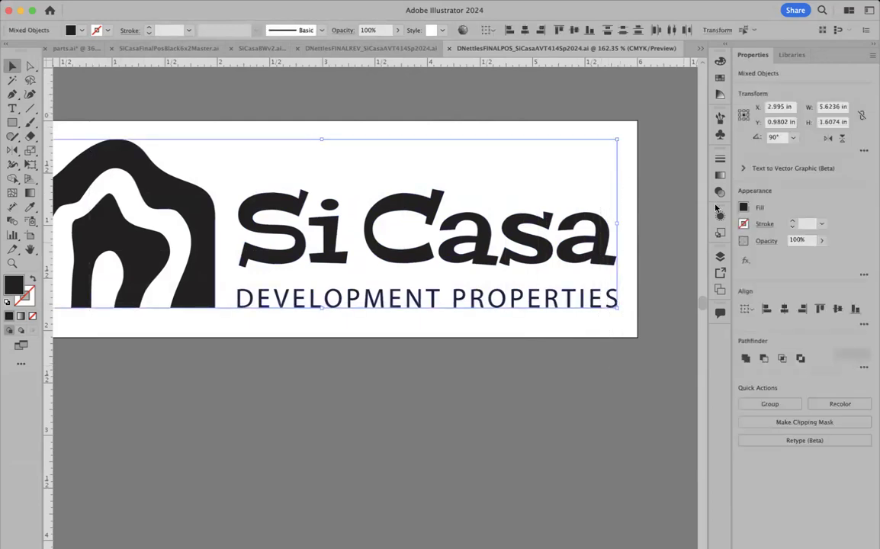
{"action": "left_click", "coordinate": [743, 225]}
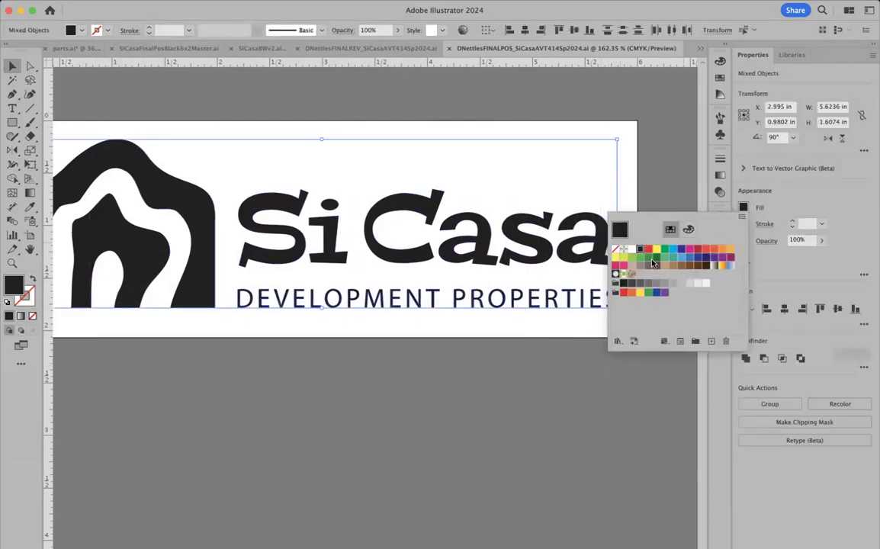
{"action": "left_click", "coordinate": [631, 250]}
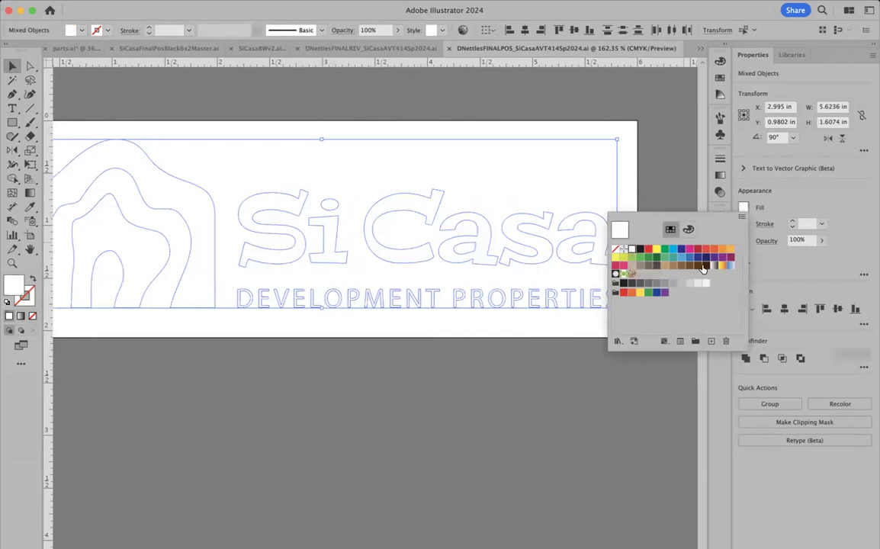
{"action": "left_click", "coordinate": [743, 218]}
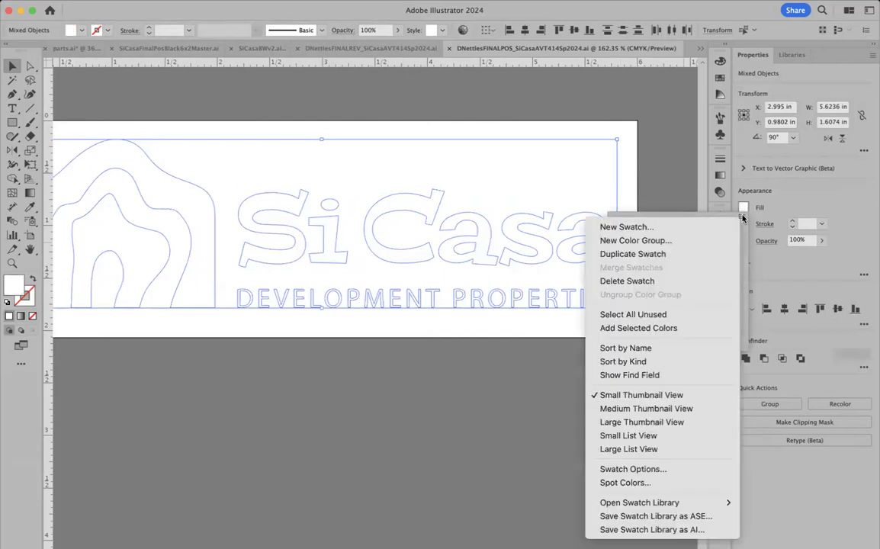
{"action": "left_click", "coordinate": [671, 313]}
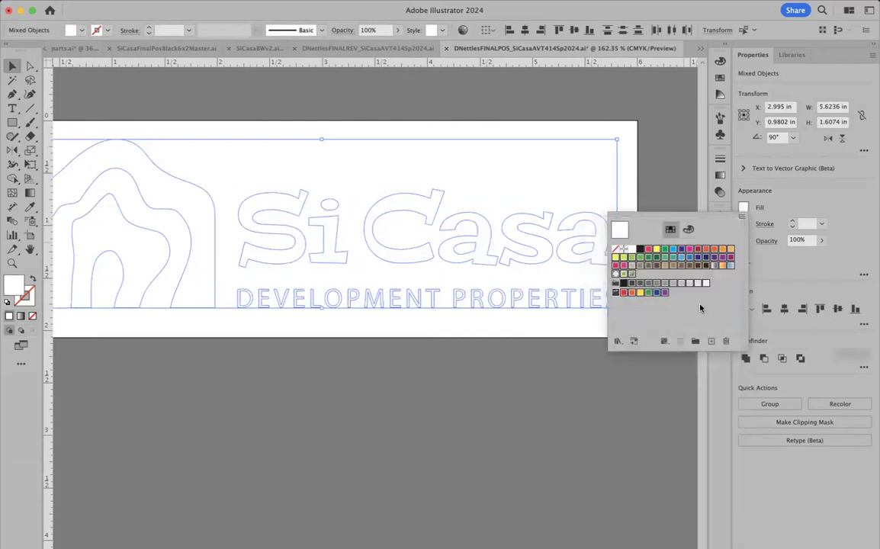
{"action": "left_click", "coordinate": [725, 342]}
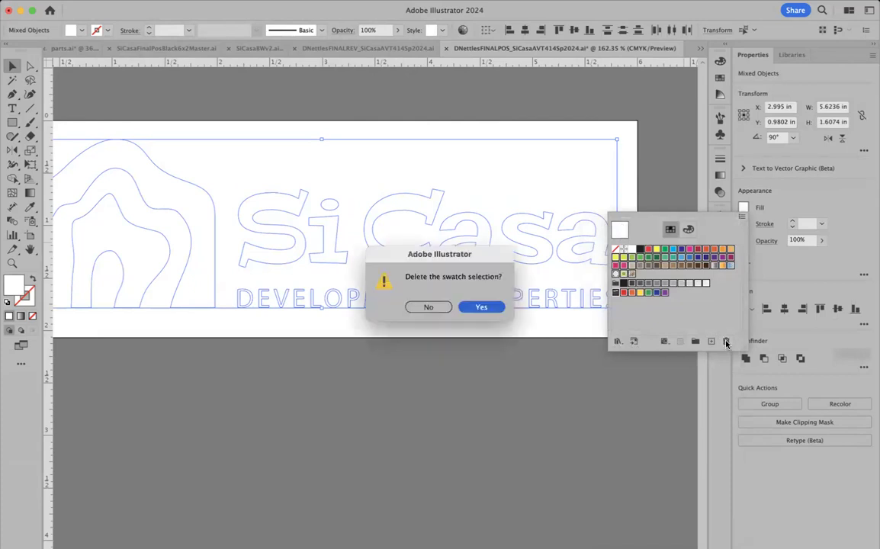
{"action": "left_click", "coordinate": [481, 306]}
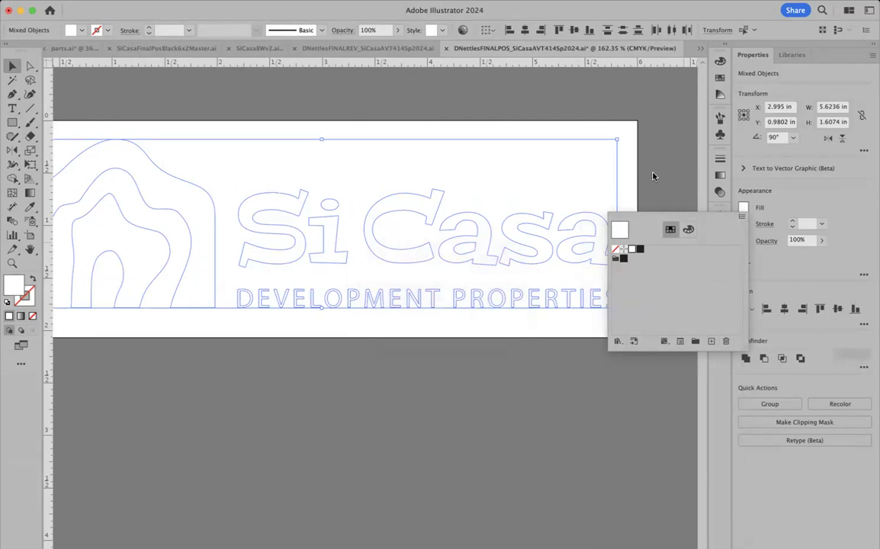
Fill the logo with the Black swatch, make that swatch a global process color, and save the file.
{"action": "left_click", "coordinate": [640, 249]}
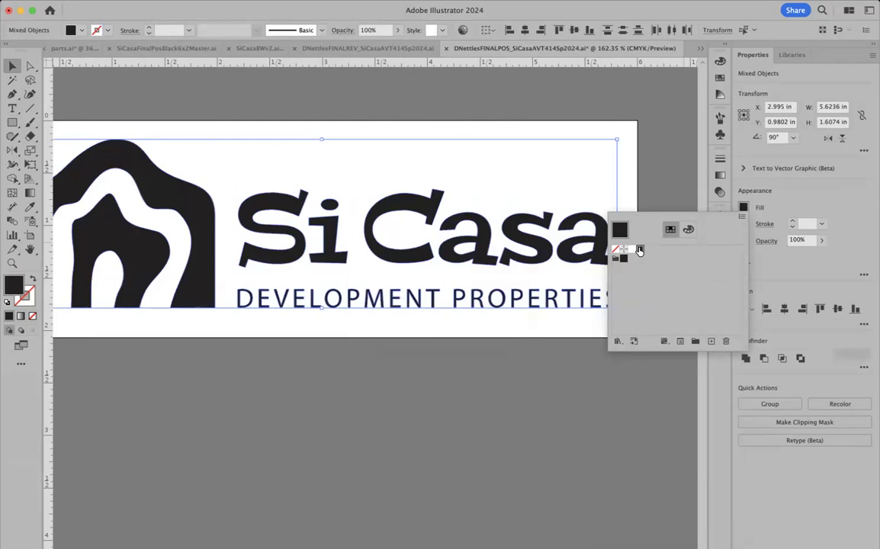
{"action": "double_click", "coordinate": [640, 250]}
{"action": "left_click", "coordinate": [637, 261]}
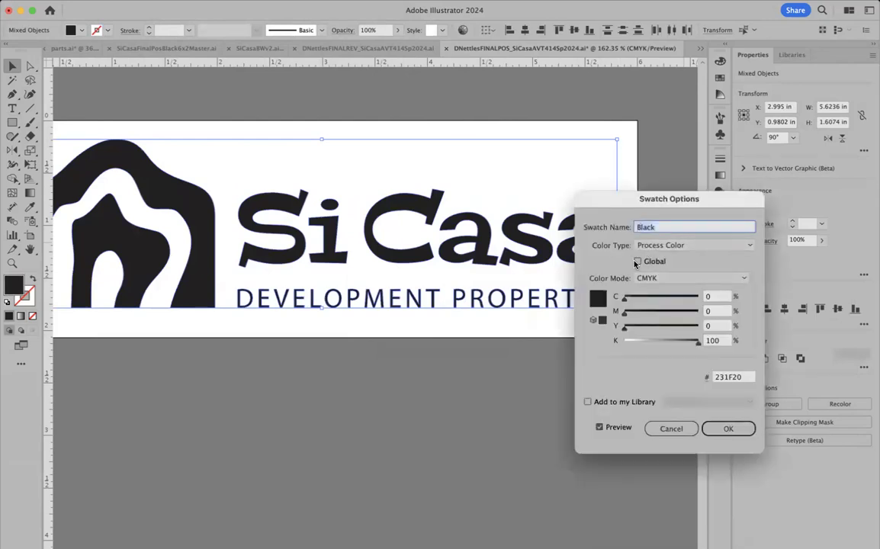
{"action": "left_click", "coordinate": [728, 428]}
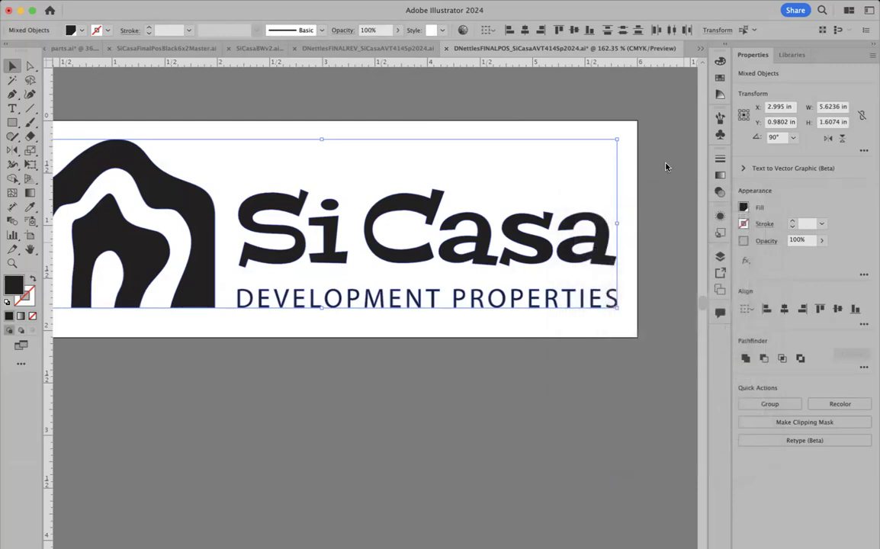
{"action": "key", "text": "super"}
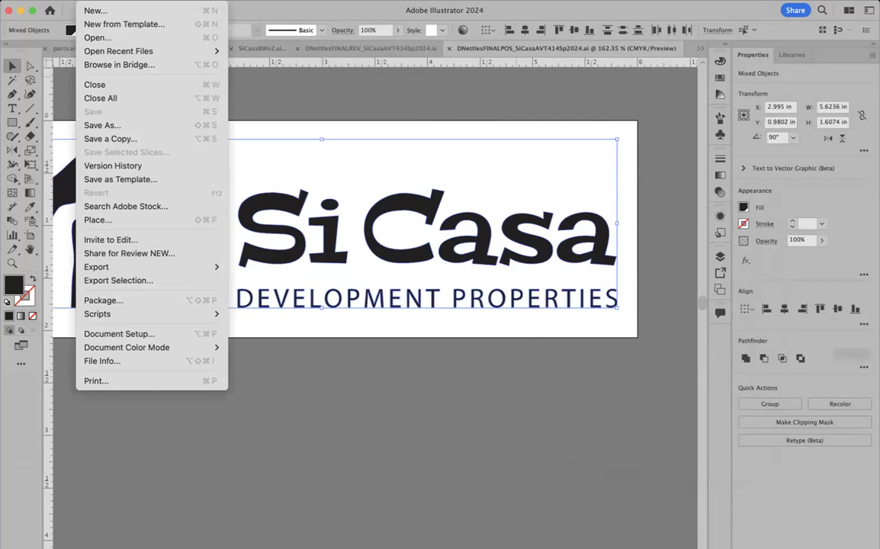
{"action": "left_click", "coordinate": [303, 87]}
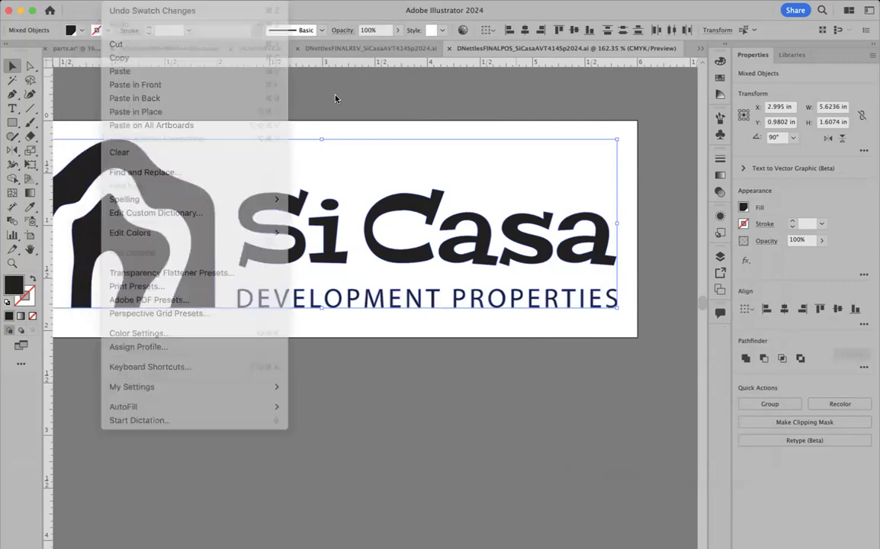
Recolor the whole logo with the white swatch, and deselect it.
{"action": "left_click", "coordinate": [720, 79]}
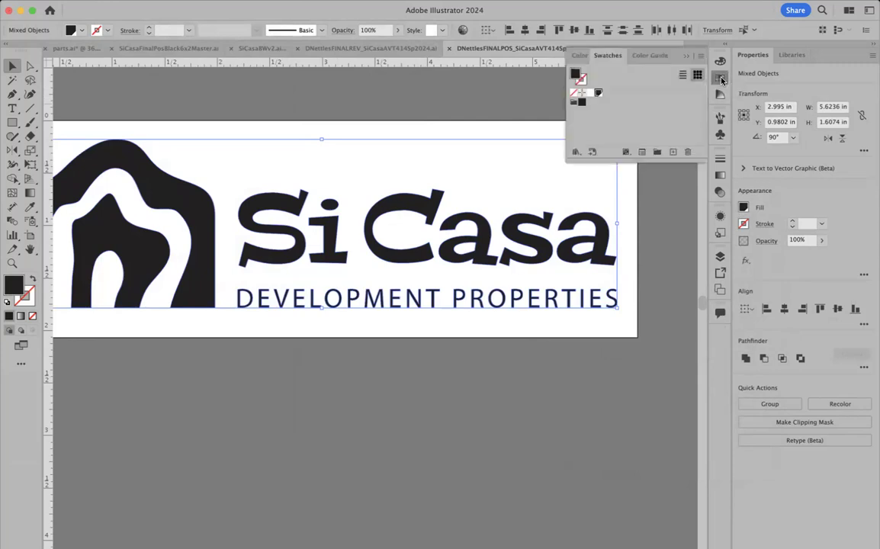
{"action": "left_click", "coordinate": [592, 94]}
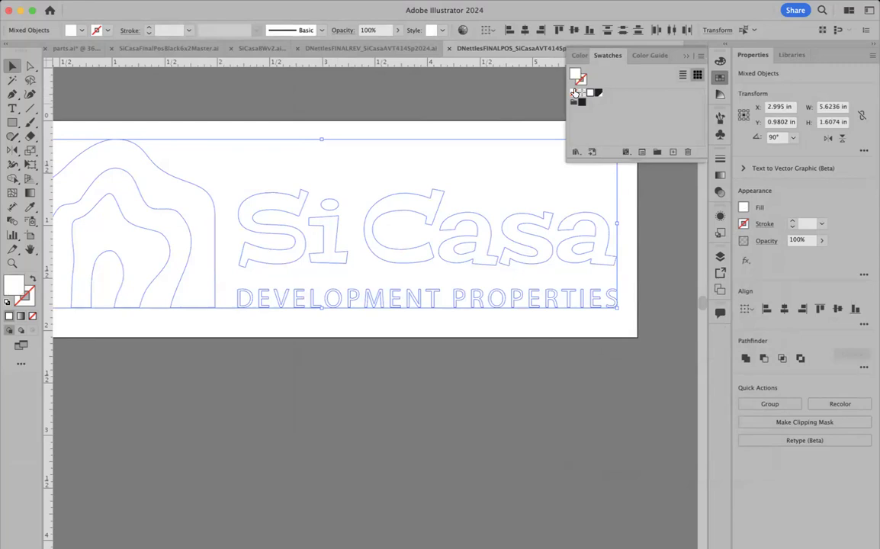
{"action": "left_click", "coordinate": [270, 93]}
Save the white logo over the existing FINALREV SiCasaAVT414Sp2024 file in Illustrator 2020 format, and check its paths in outline view.
{"action": "left_click", "coordinate": [90, 2]}
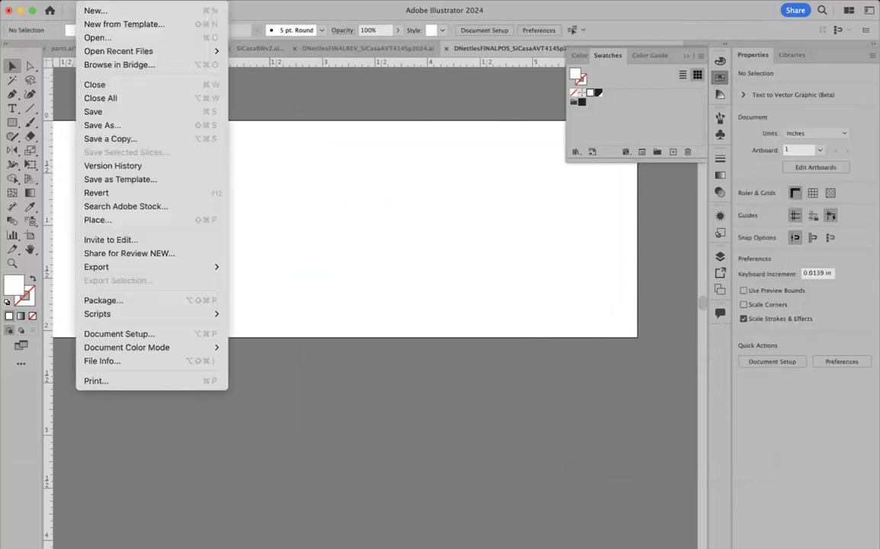
{"action": "left_click", "coordinate": [101, 125]}
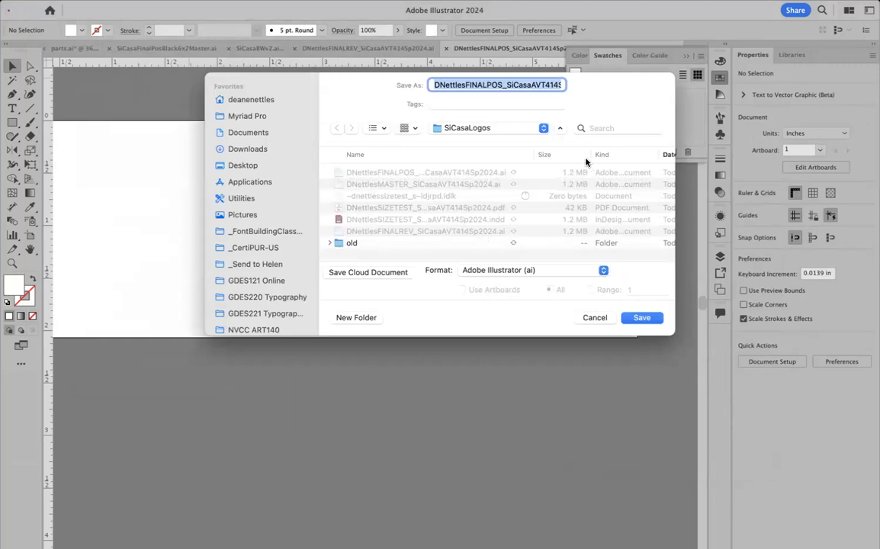
{"action": "left_click_drag", "start_coordinate": [537, 151], "coordinate": [578, 150]}
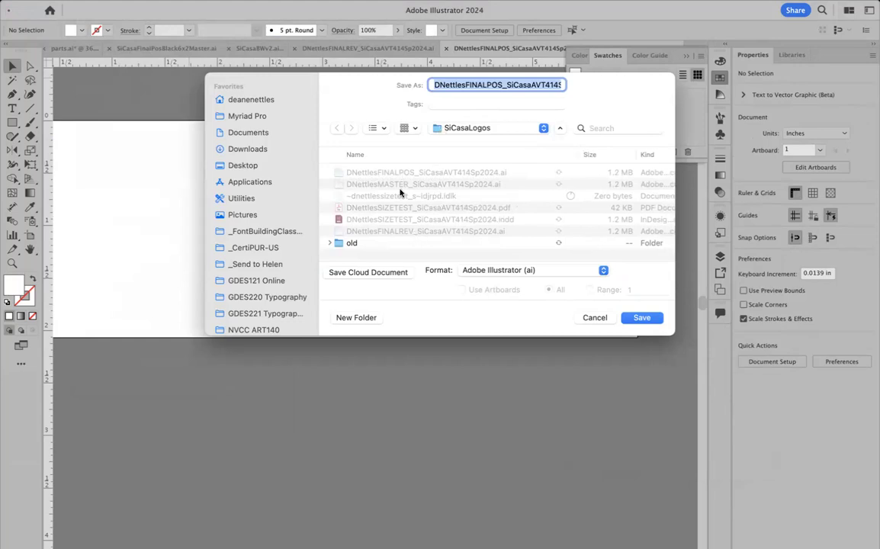
{"action": "left_click", "coordinate": [404, 231]}
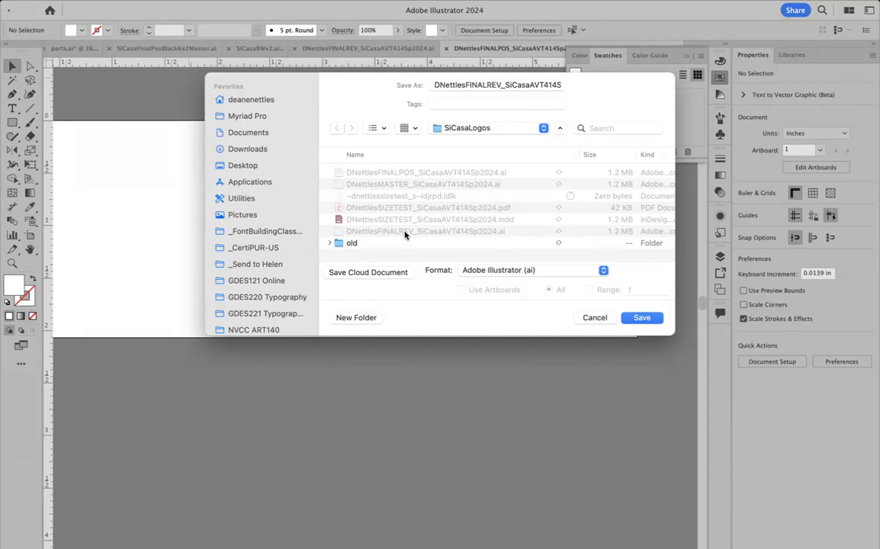
{"action": "left_click", "coordinate": [639, 318]}
{"action": "left_click", "coordinate": [489, 271]}
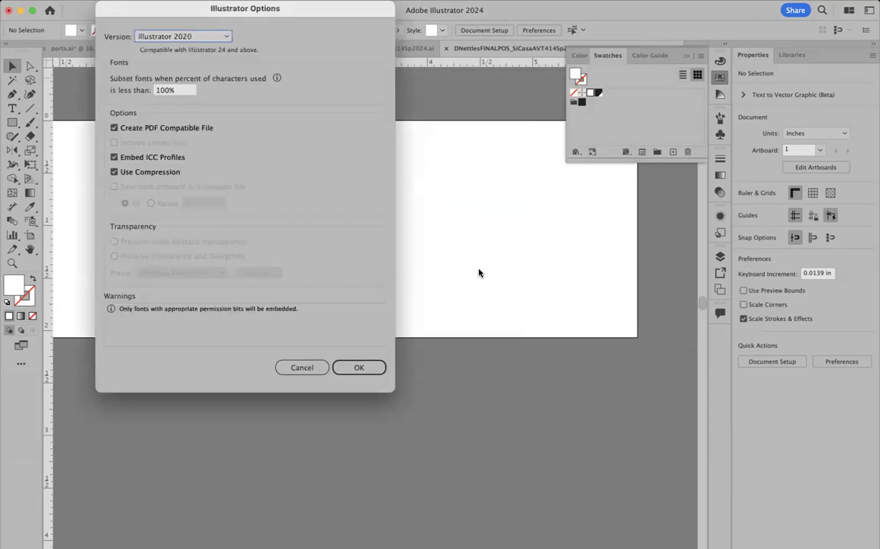
{"action": "left_click", "coordinate": [358, 368]}
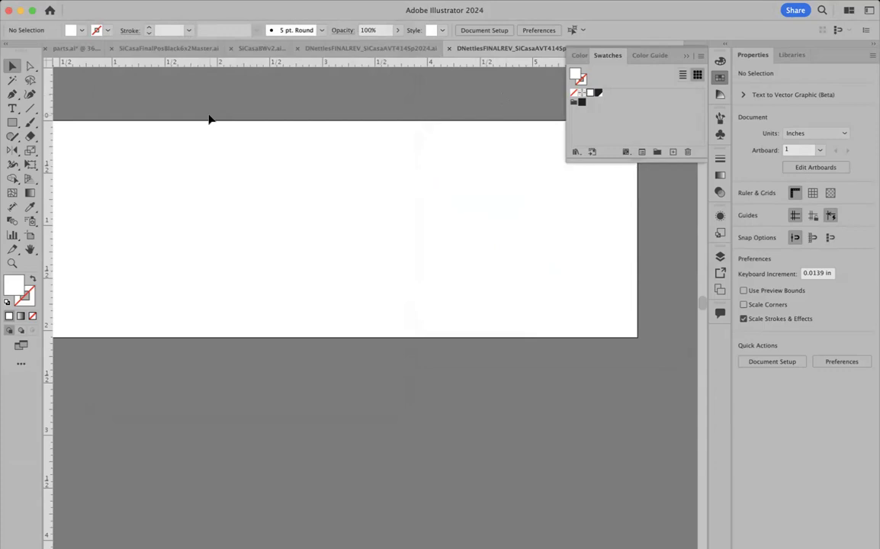
{"action": "key", "text": "super+y"}
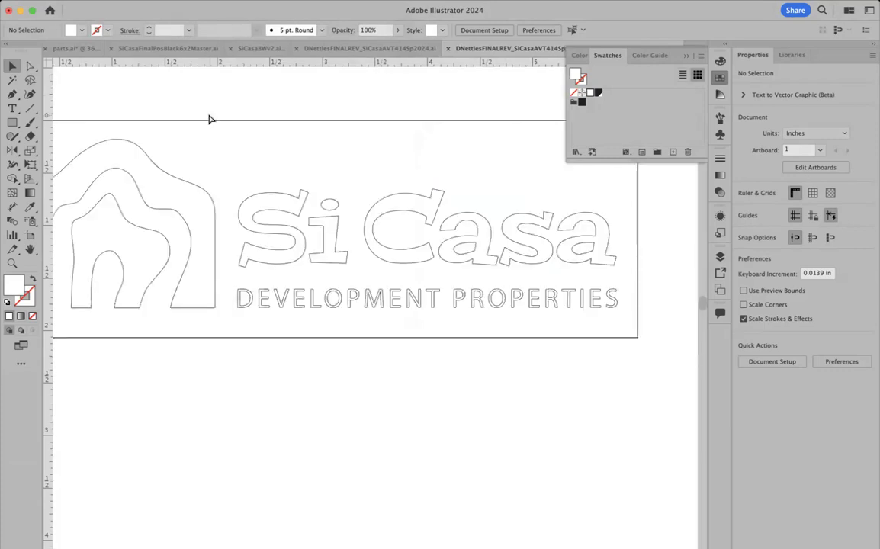
{"action": "key", "text": "super+y"}
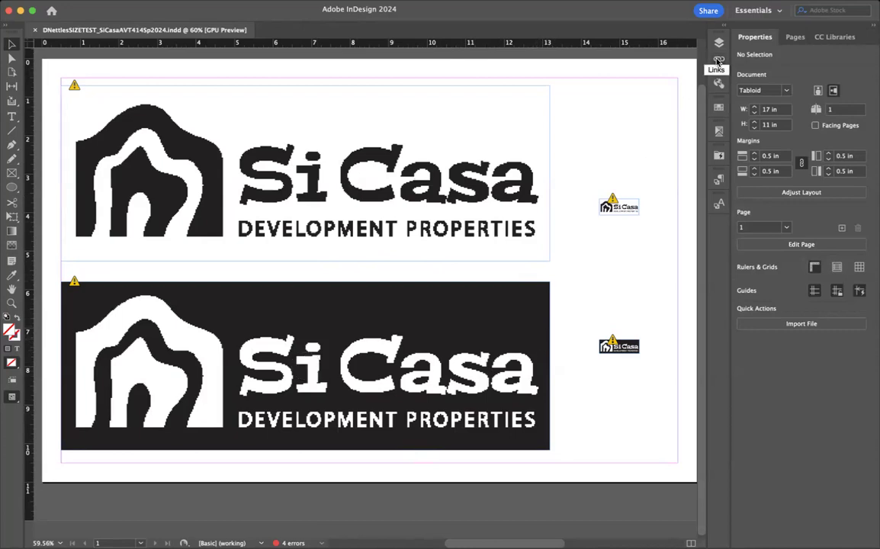
In the InDesign size test document, update the modified links of both the positive and reversed logos.
{"action": "left_click", "coordinate": [328, 2]}
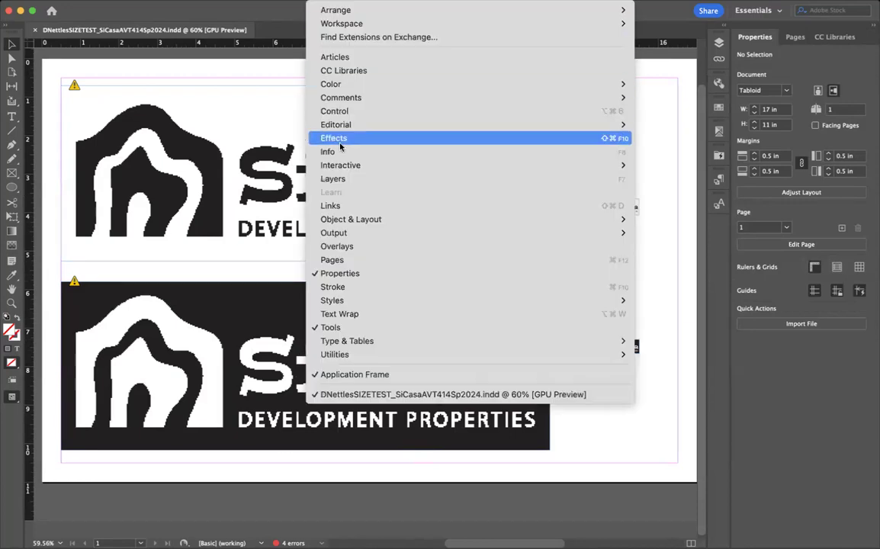
{"action": "left_click", "coordinate": [342, 206]}
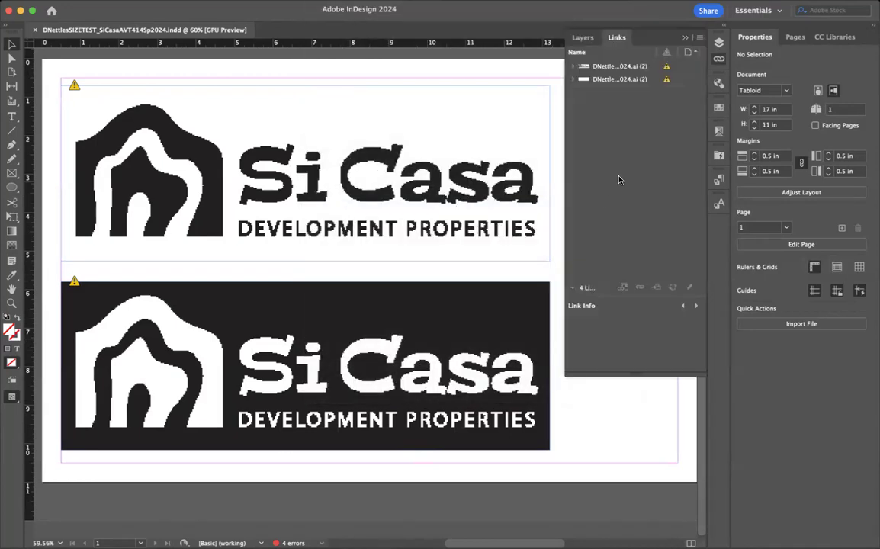
{"action": "left_click", "coordinate": [634, 70]}
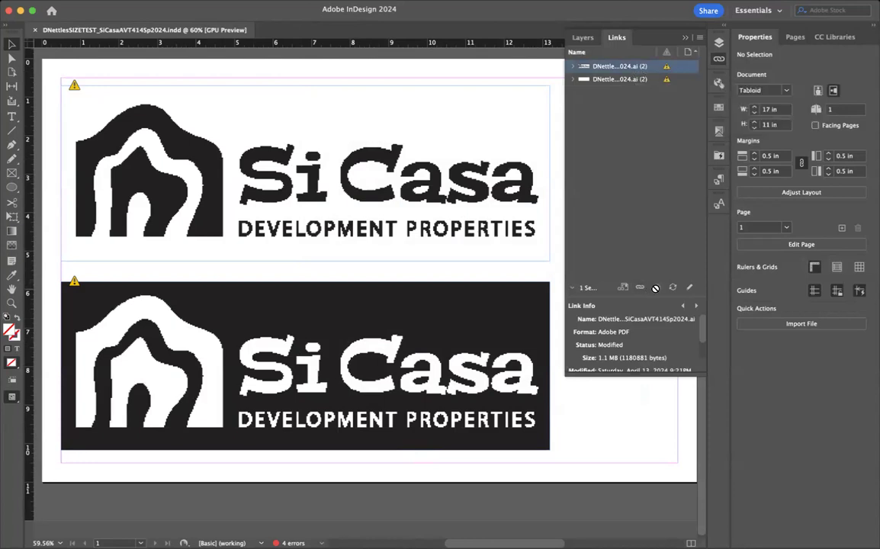
{"action": "left_click", "coordinate": [671, 289]}
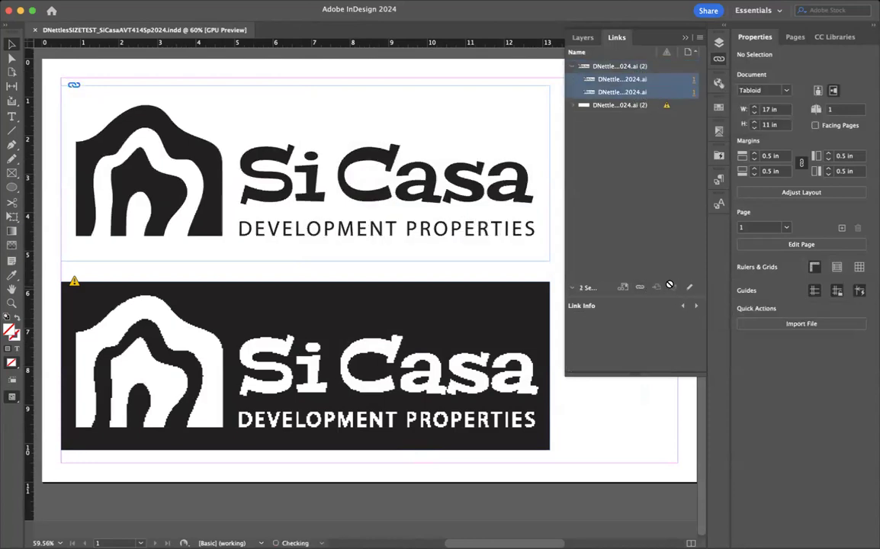
{"action": "left_click", "coordinate": [609, 105]}
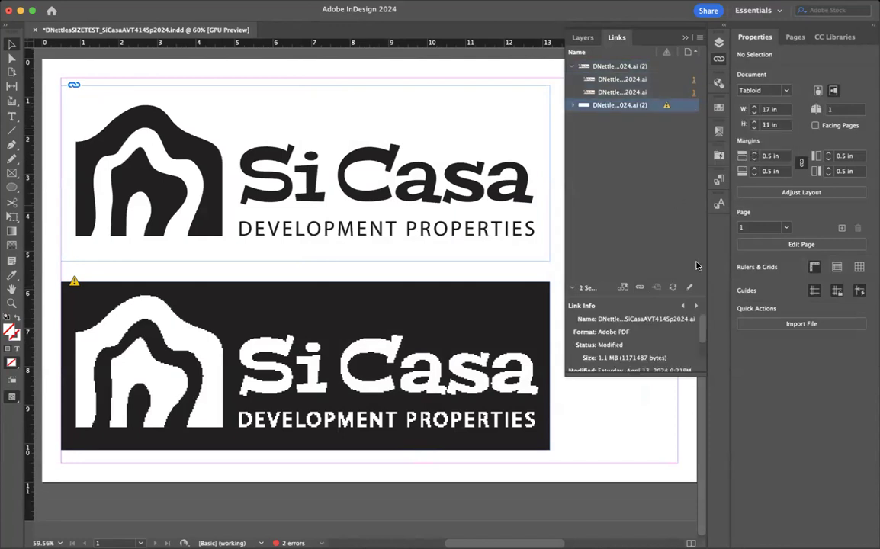
{"action": "left_click", "coordinate": [672, 287]}
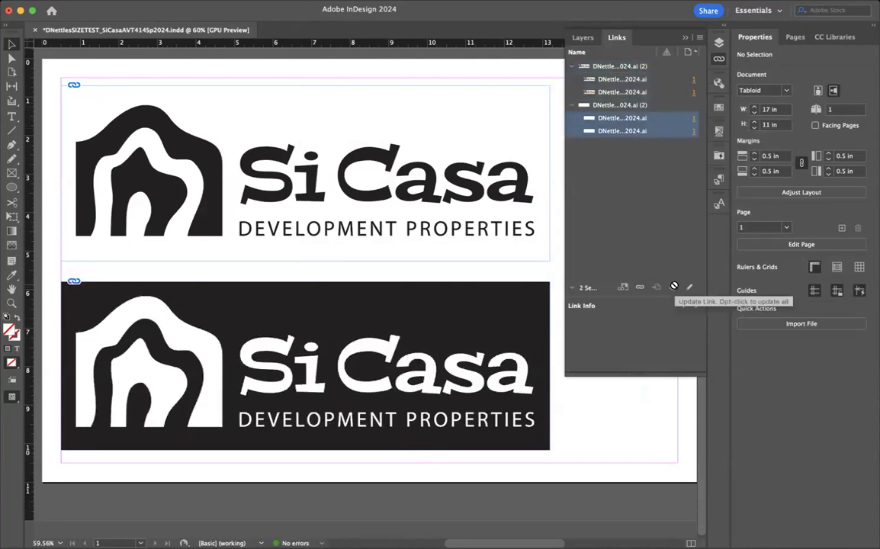
Review the updated large and small logos across the page, and save the size test document.
{"action": "scroll", "coordinate": [591, 390], "scroll_direction": "right", "scroll_amount": 5}
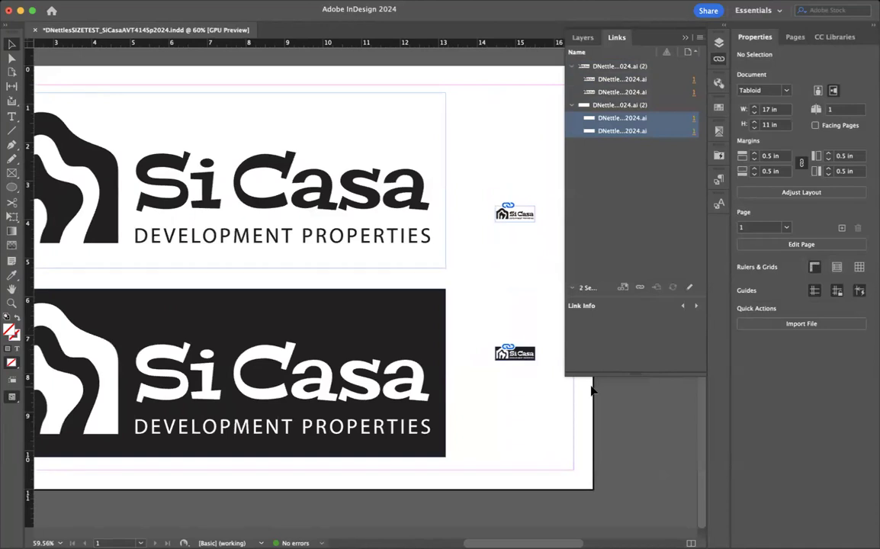
{"action": "scroll", "coordinate": [592, 390], "scroll_direction": "left", "scroll_amount": 3}
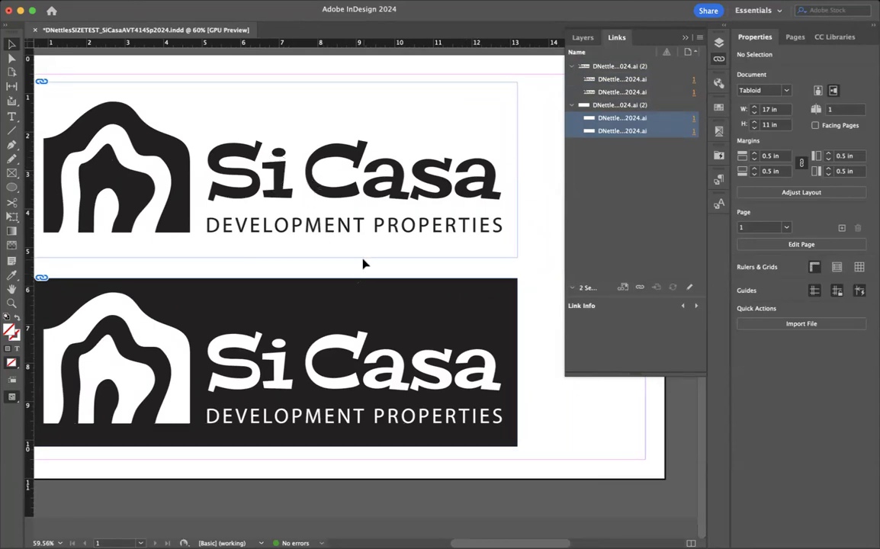
{"action": "scroll", "coordinate": [401, 298], "scroll_direction": "left", "scroll_amount": 2}
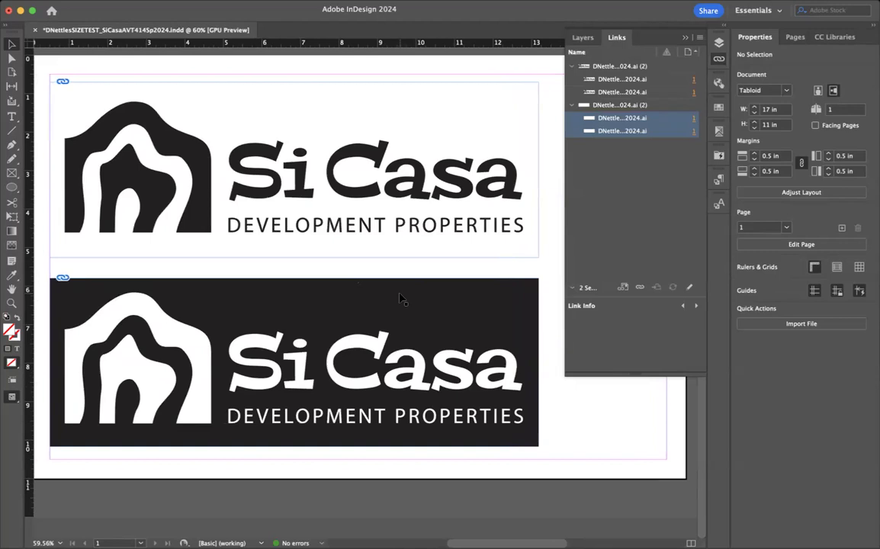
{"action": "key", "text": "super+s"}
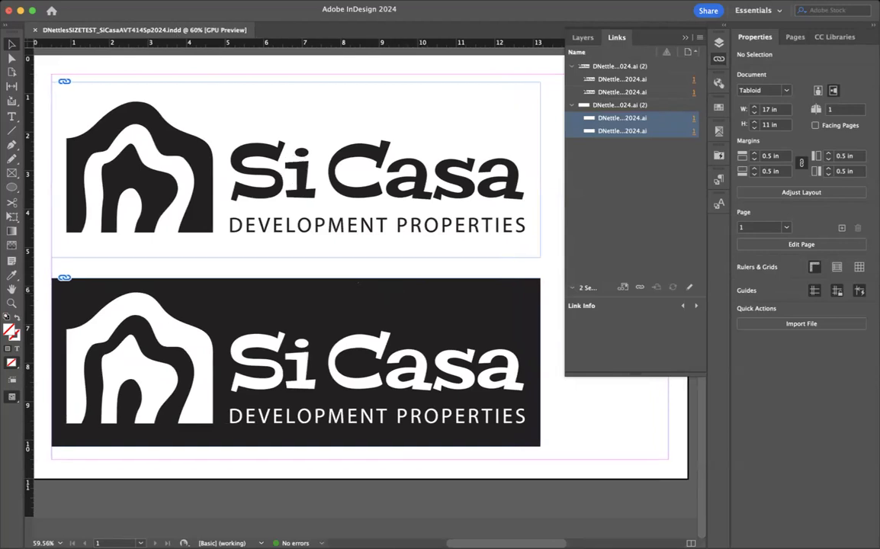
Export the size test document with the [Press Quality] PDF preset, replacing the existing PDF, and view the result in Acrobat.
{"action": "left_click", "coordinate": [81, 2]}
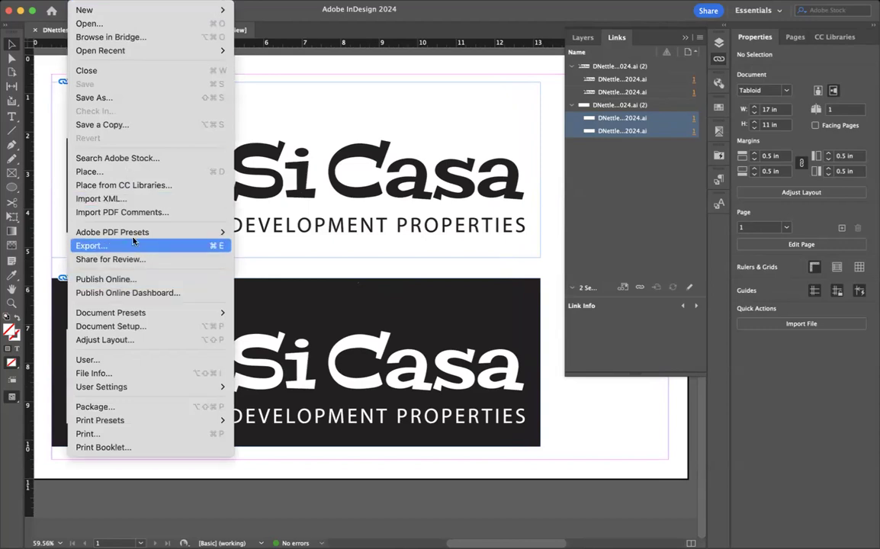
{"action": "mouse_move", "coordinate": [129, 231]}
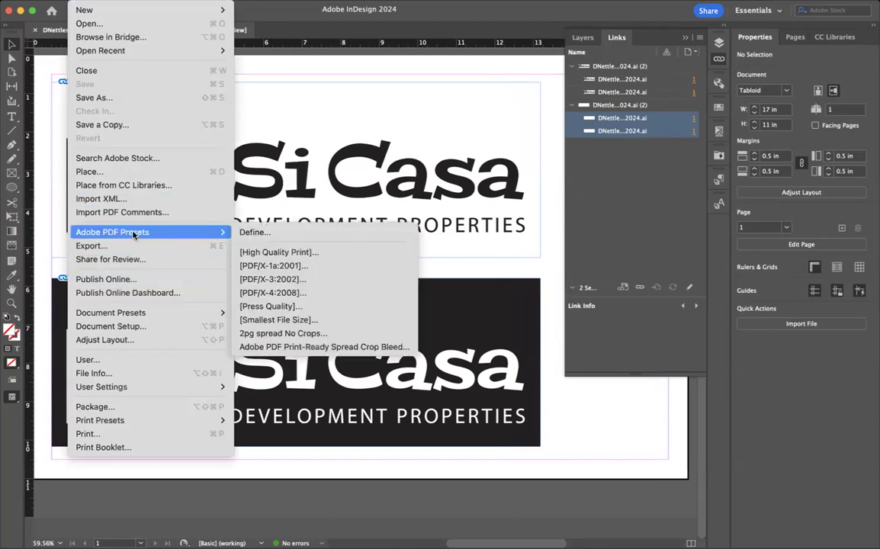
{"action": "left_click", "coordinate": [297, 307]}
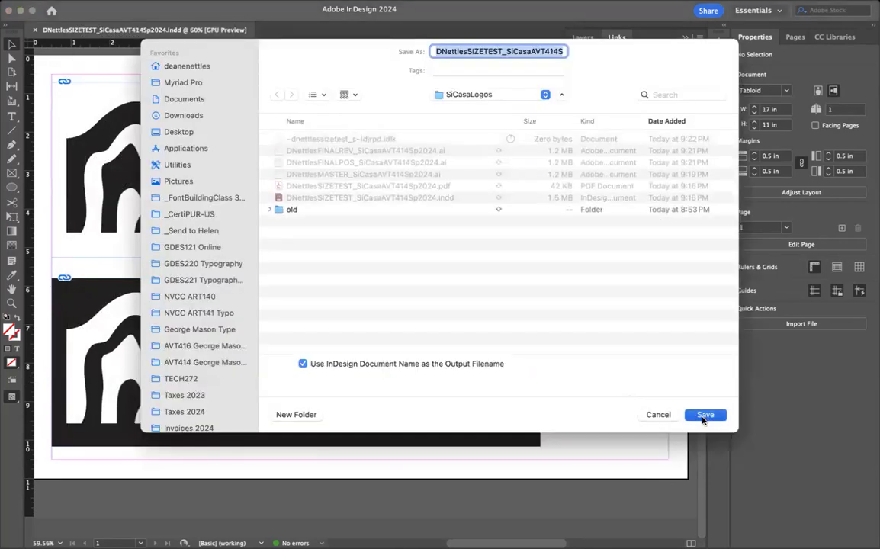
{"action": "left_click", "coordinate": [703, 415]}
{"action": "left_click", "coordinate": [472, 301]}
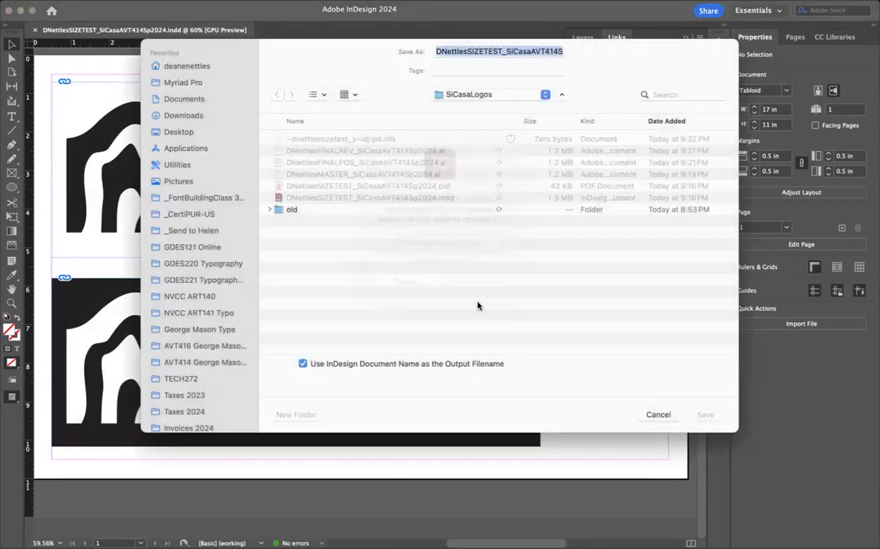
{"action": "left_click", "coordinate": [599, 447]}
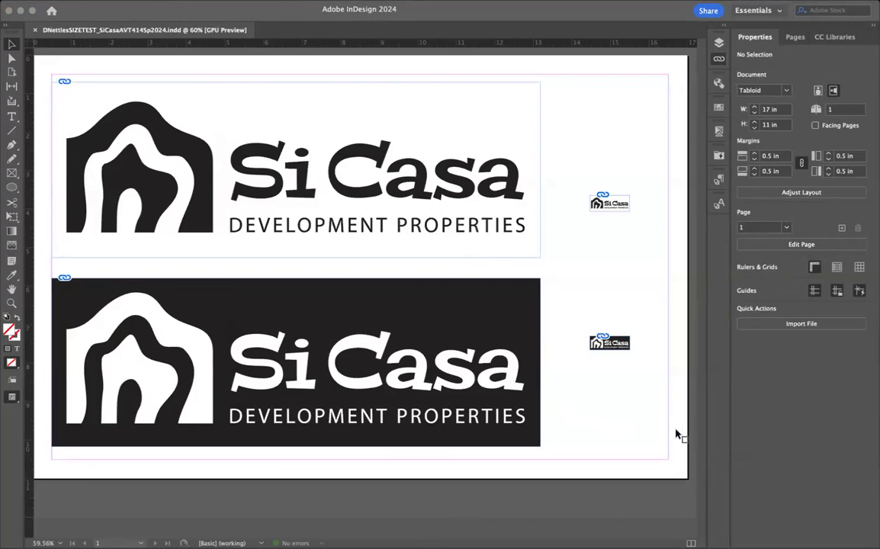
{"action": "key", "text": "super+Tab"}
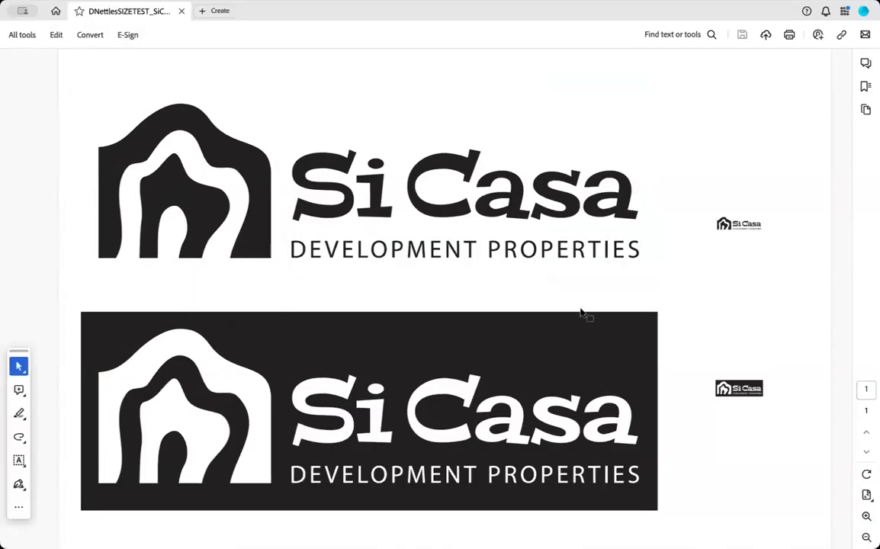
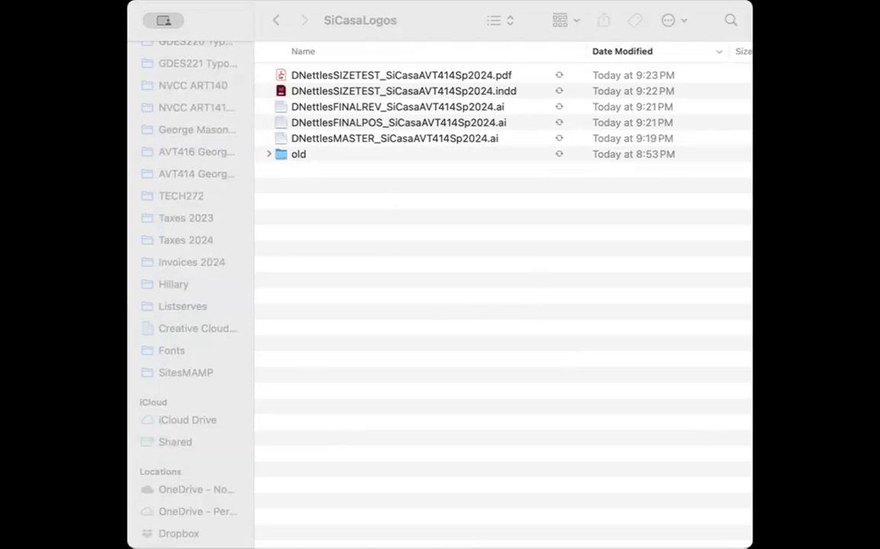
Switch to Finder and compress the size test PDF, size test INDD, FINALREV, FINALPOS and MASTER files in SiCasaLogos into one zip archive.
{"action": "key", "text": "super+Tab"}
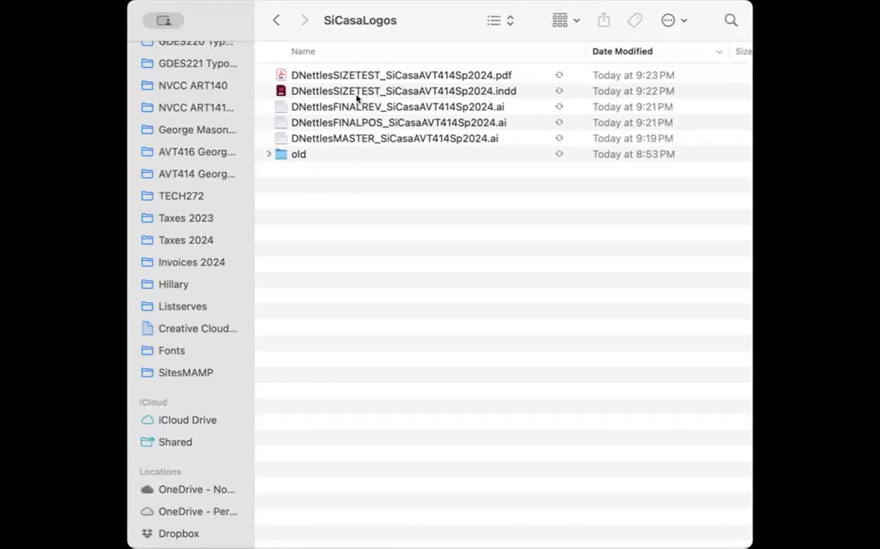
{"action": "left_click", "coordinate": [496, 80]}
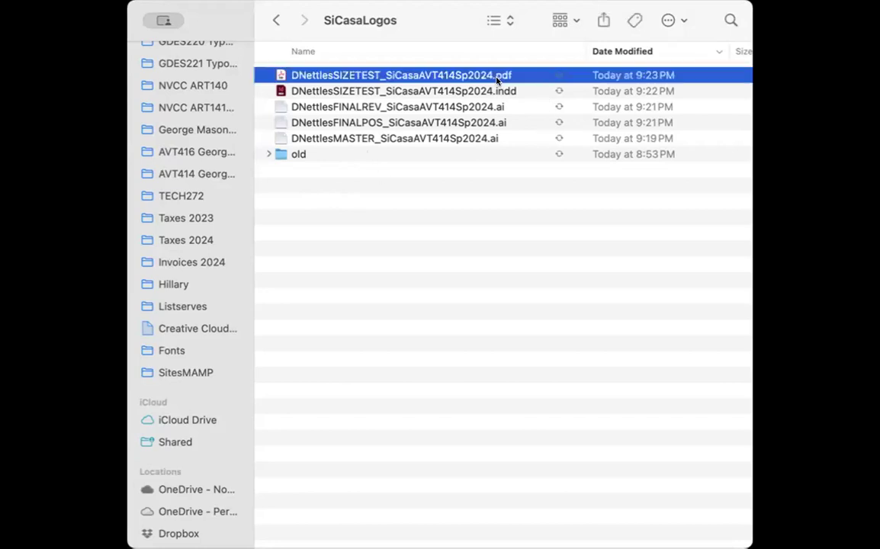
{"action": "left_click", "coordinate": [470, 137], "text": "shift"}
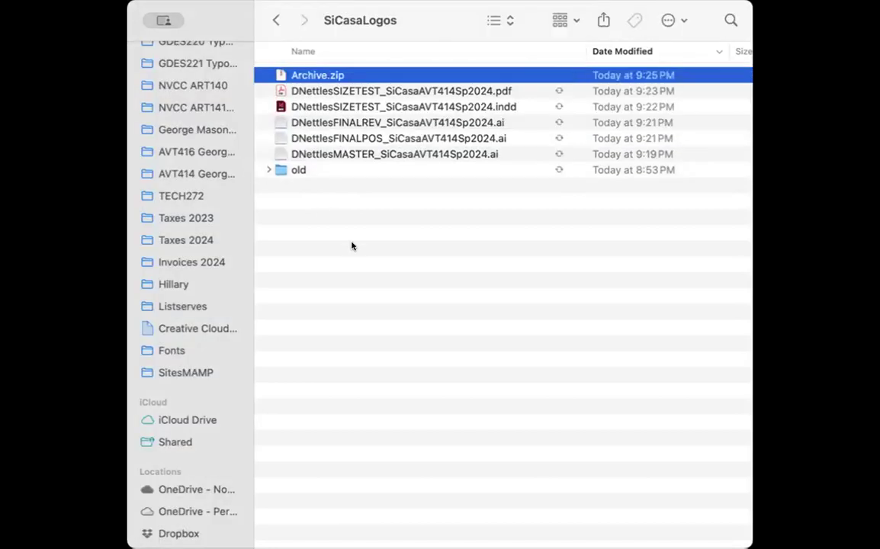
{"action": "left_click", "coordinate": [361, 187]}
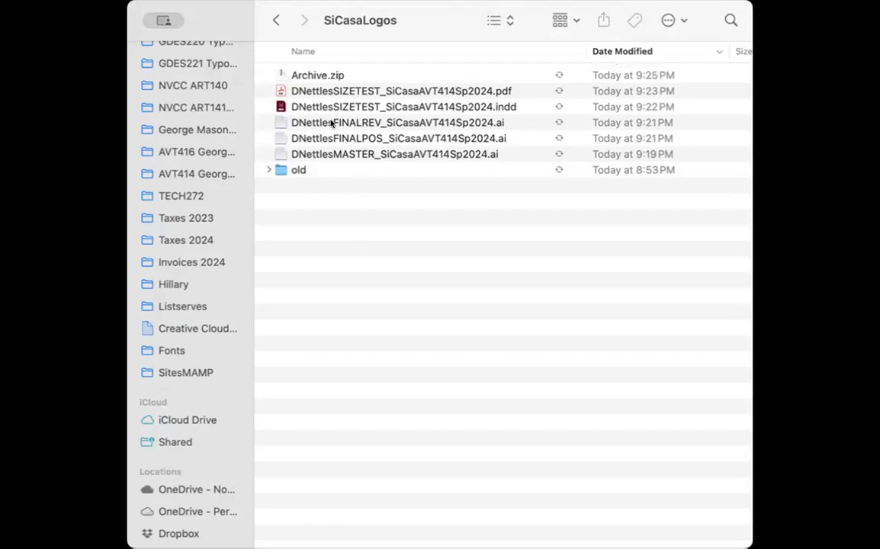
Rename Archive.zip with the same base name as the MASTER SiCasaAVT414Sp2024 Illustrator file, keeping the .zip extension.
{"action": "left_click", "coordinate": [334, 140]}
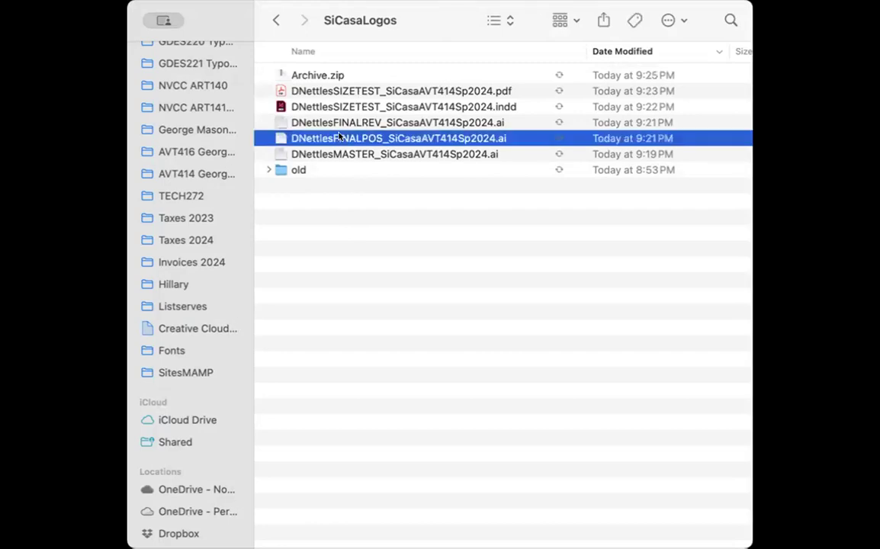
{"action": "left_click", "coordinate": [334, 156]}
{"action": "left_click", "coordinate": [333, 155]}
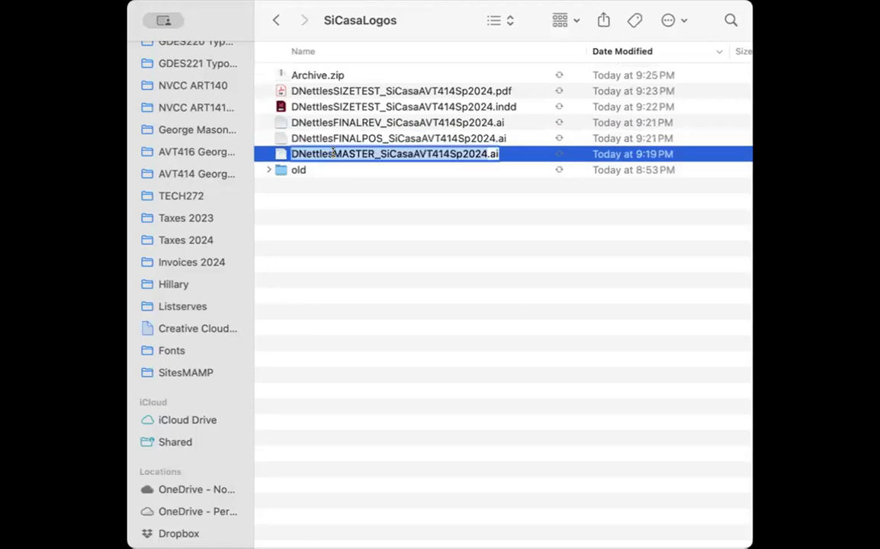
{"action": "left_click", "coordinate": [300, 75]}
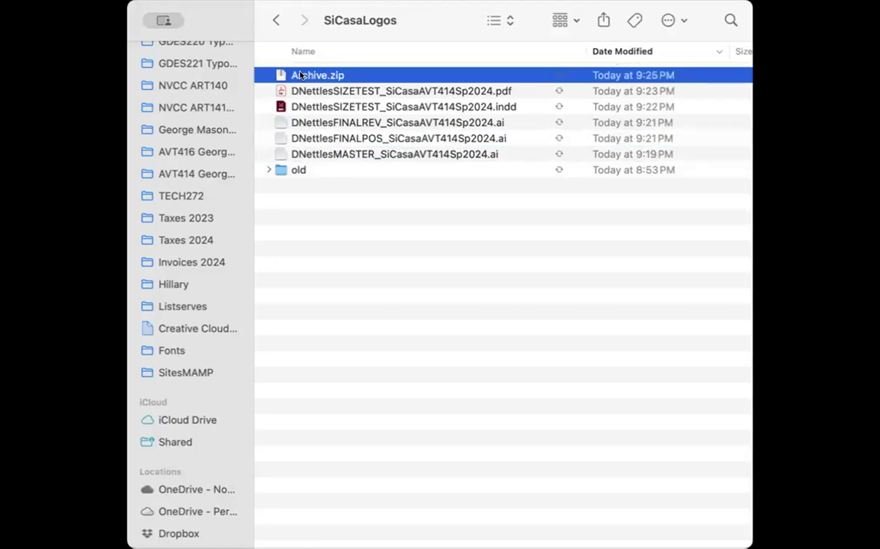
{"action": "left_click", "coordinate": [301, 74]}
{"action": "type", "text": "DNettlesMASTER_SiCasaAVT414Sp2024"}
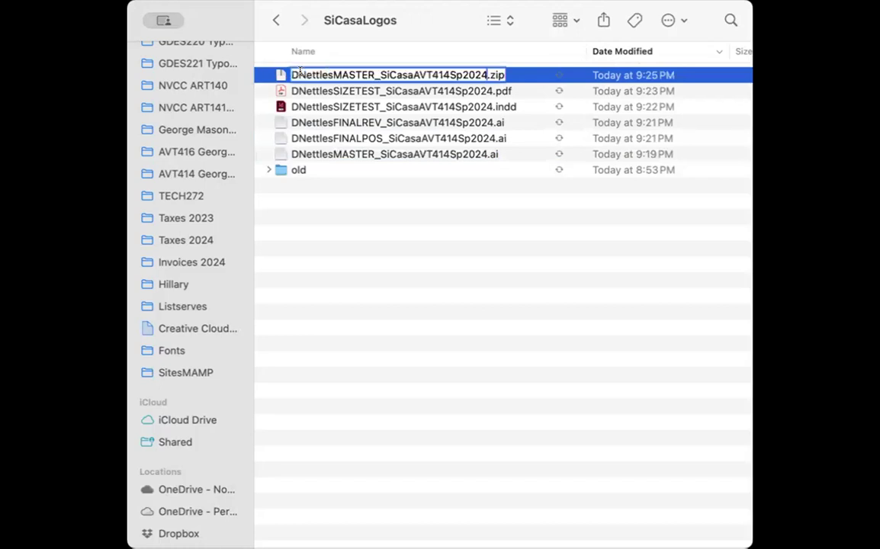
{"action": "left_click", "coordinate": [345, 186]}
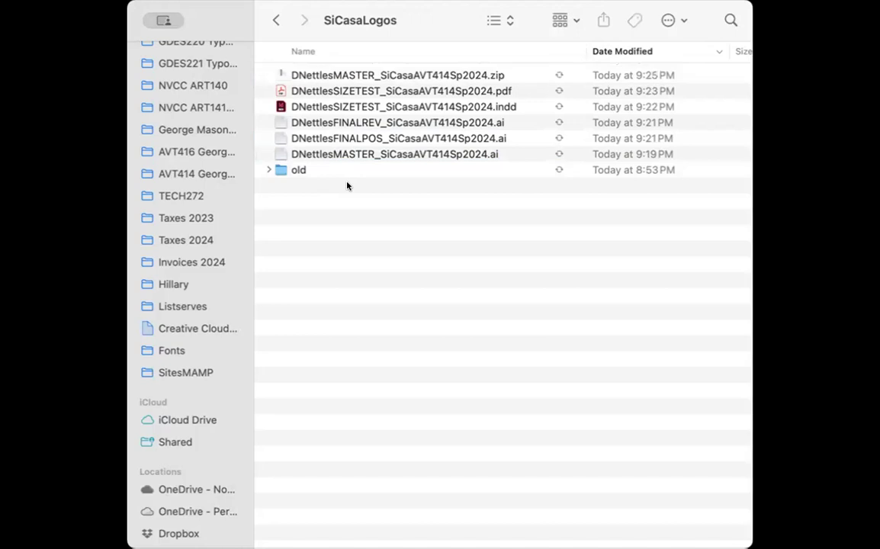
Look over the MASTER zip archive and the size test files in the SiCasaLogos folder, selecting the size test PDF.
{"action": "left_click", "coordinate": [279, 74]}
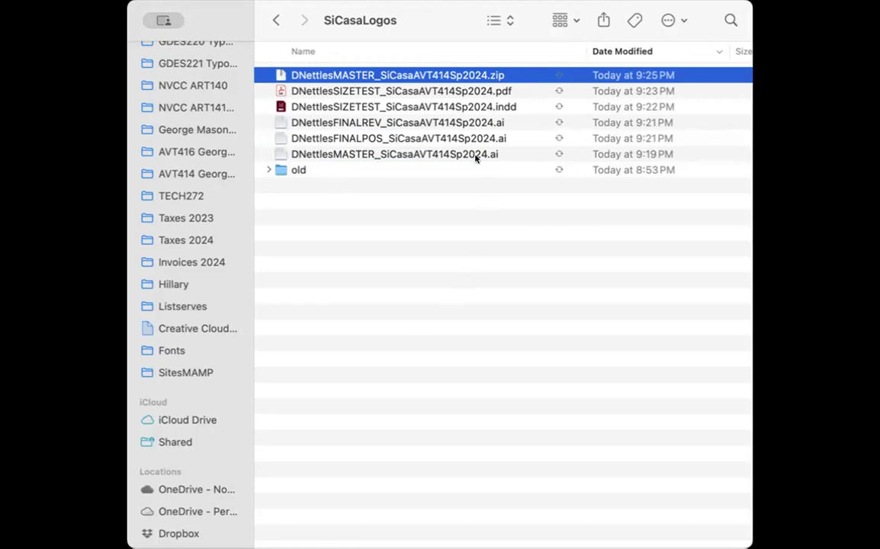
{"action": "left_click", "coordinate": [370, 107]}
{"action": "left_click", "coordinate": [361, 89]}
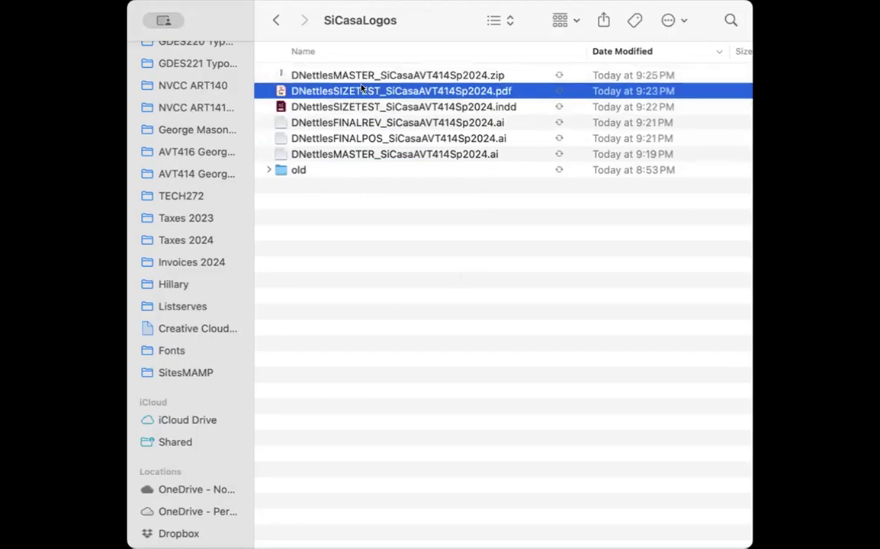